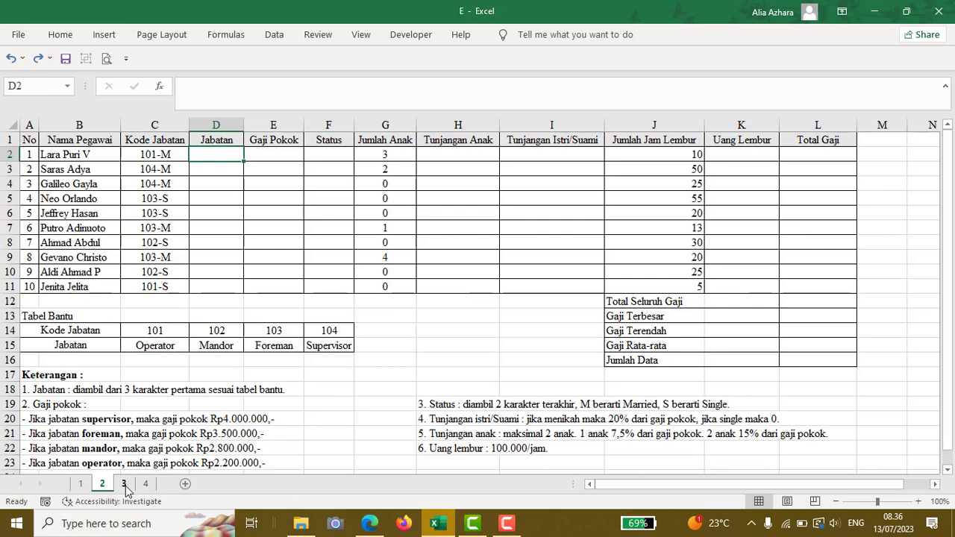
Look over the exercises on worksheets 3 and 4, then return to the sales table on worksheet 1
click(123, 484)
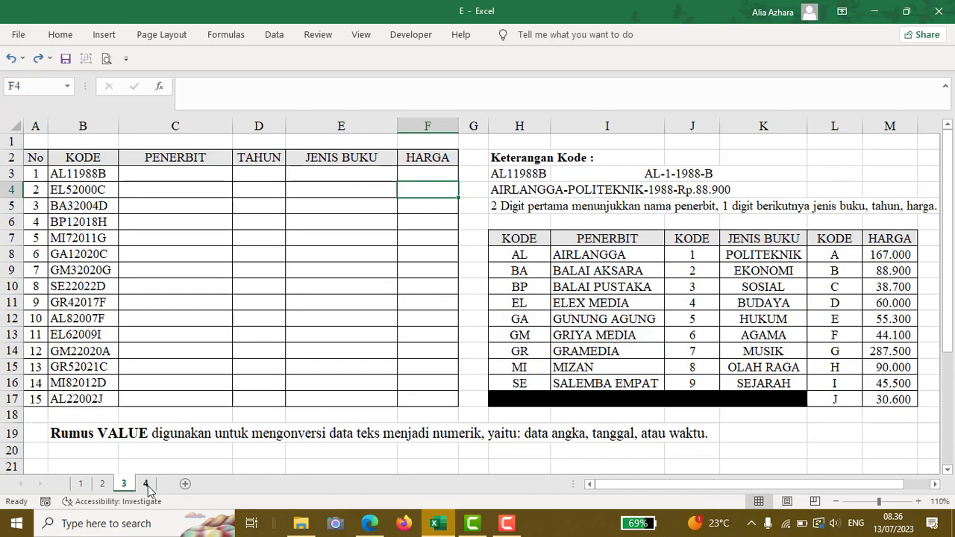
click(146, 484)
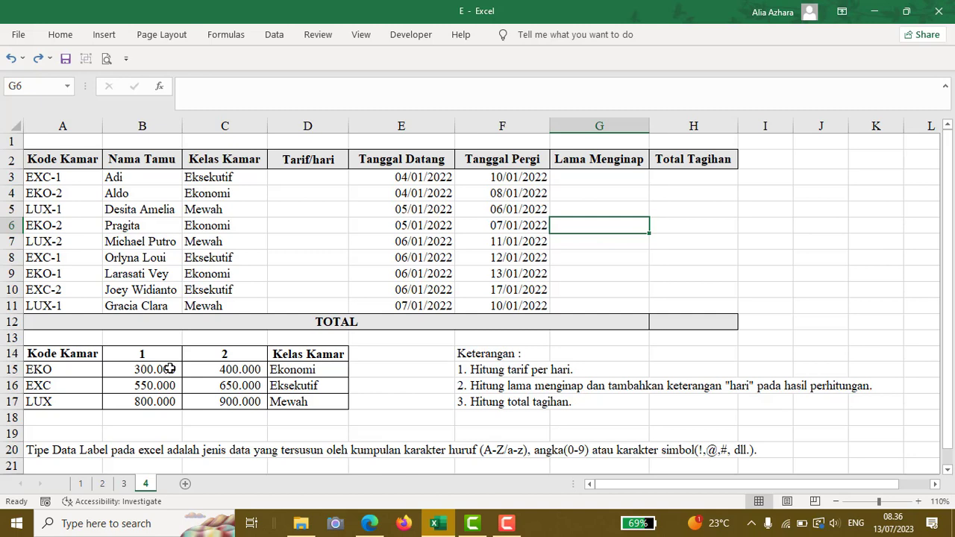
click(80, 484)
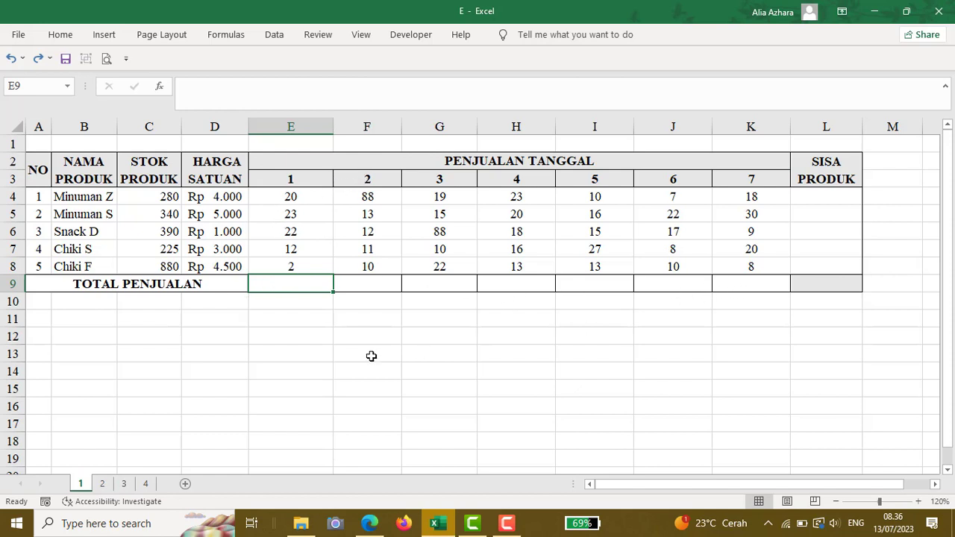
click(296, 194)
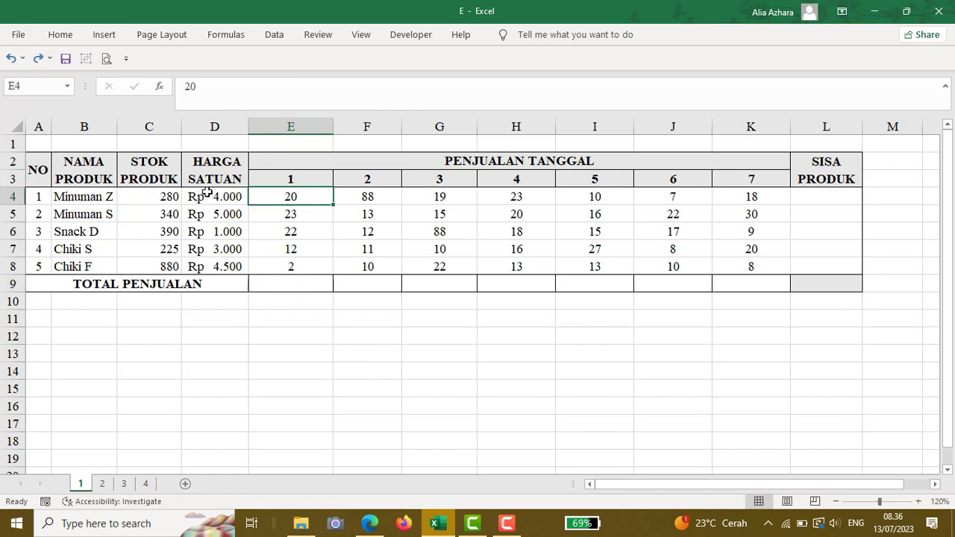
click(284, 283)
text(=()
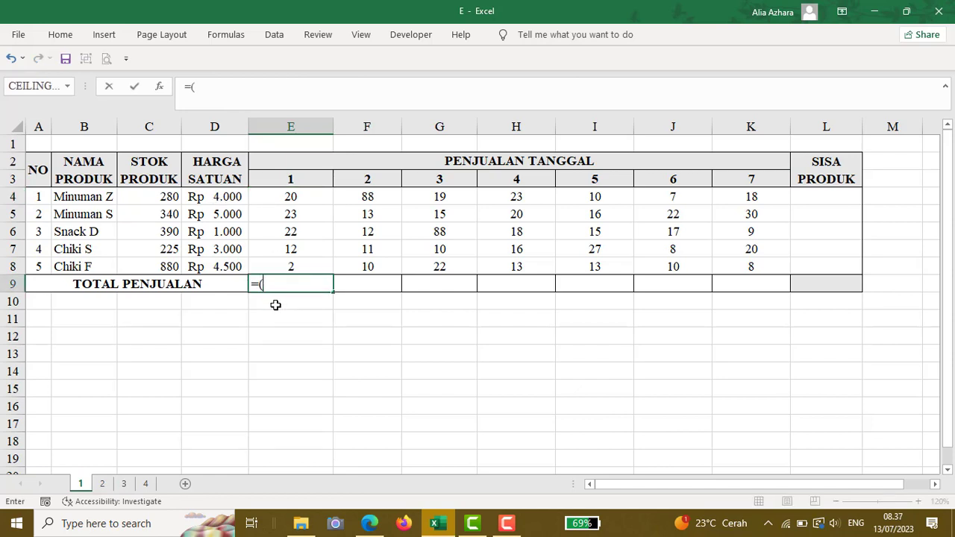
click(225, 199)
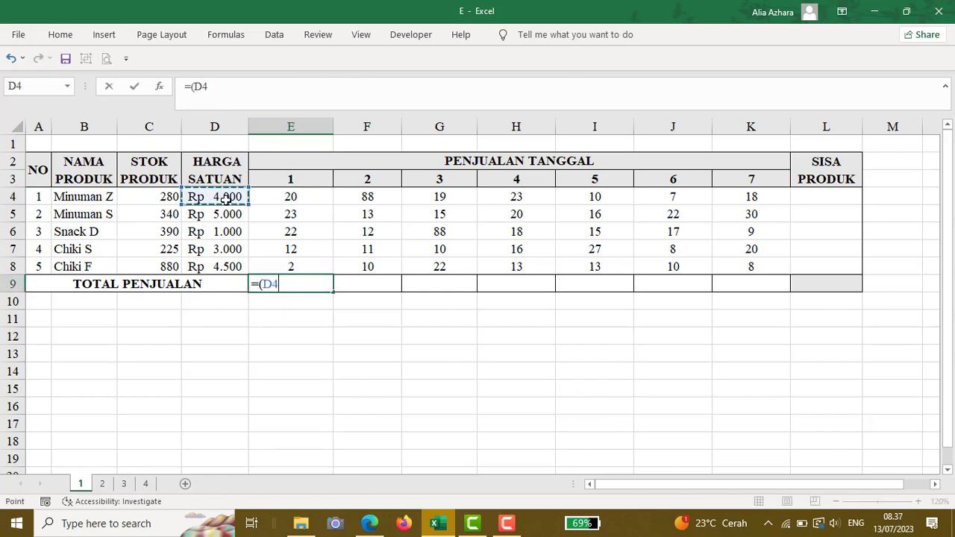
text(*)
click(268, 196)
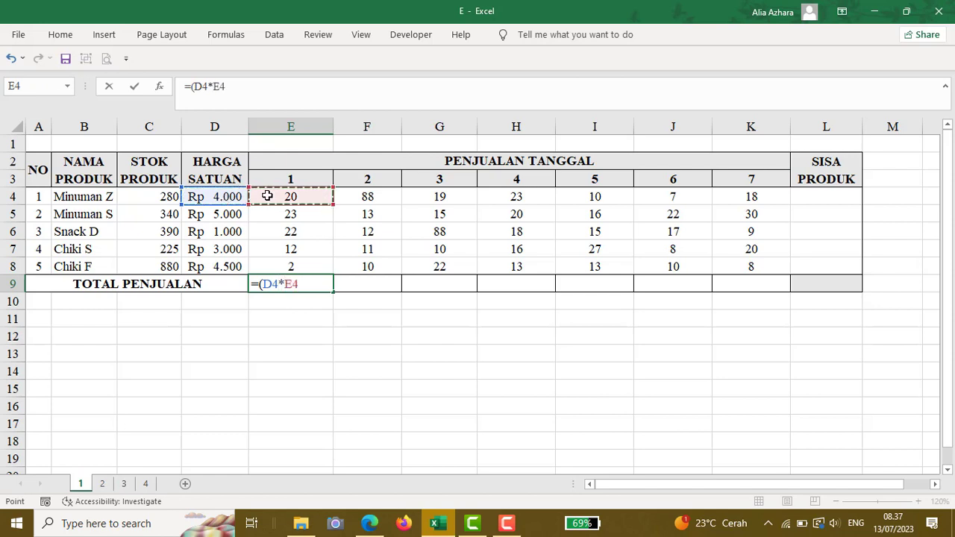
text()+()
click(213, 216)
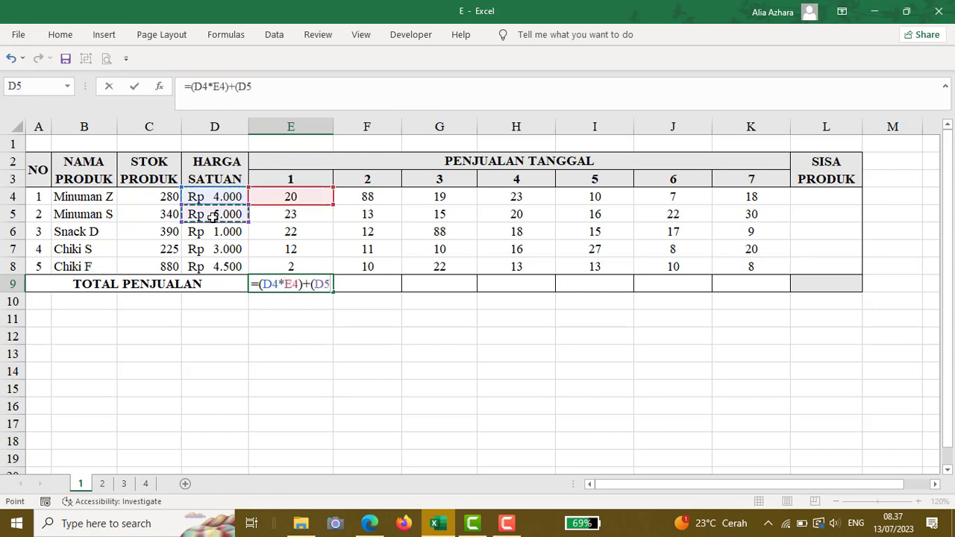
text(*)
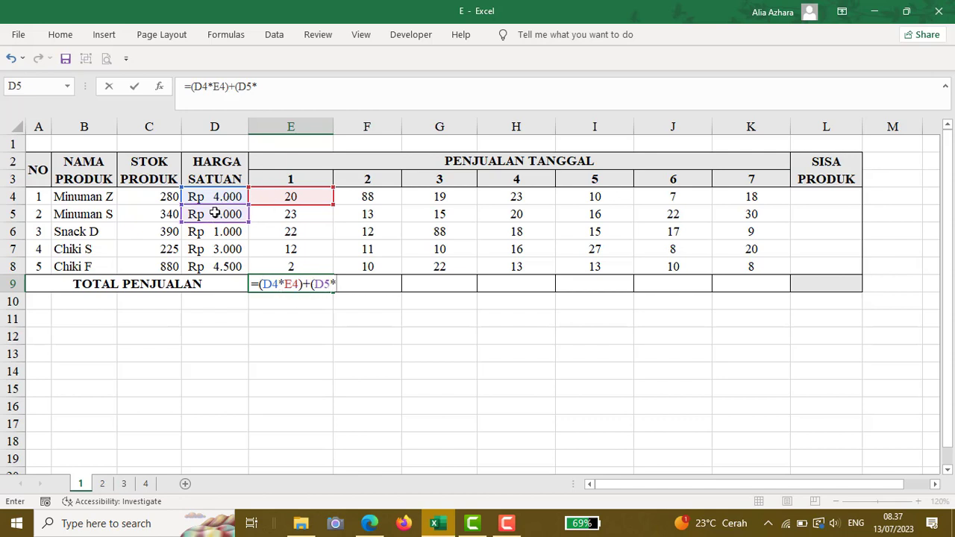
click(298, 215)
drag(347, 284, 249, 299)
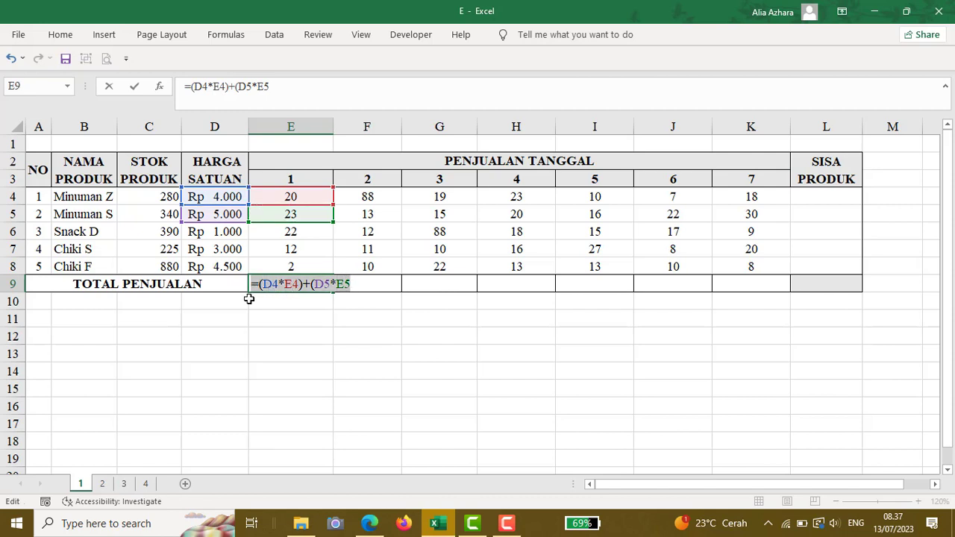
key(BackSpace)
Calculate the day 1 TOTAL PENJUALAN in E9 with =SUMPRODUCT($D$4:$D$8;E4:E8), keeping the unit price range absolute
text(=)
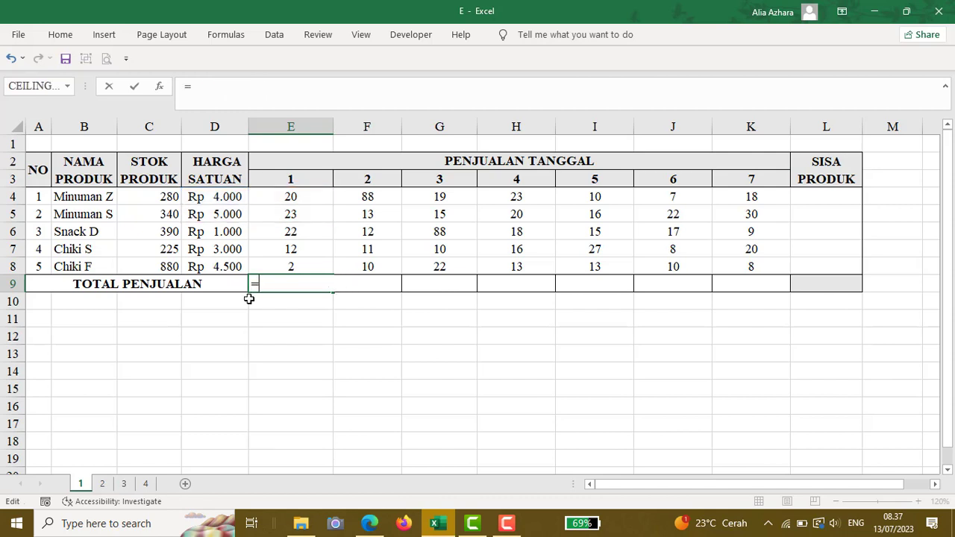
text(SUM)
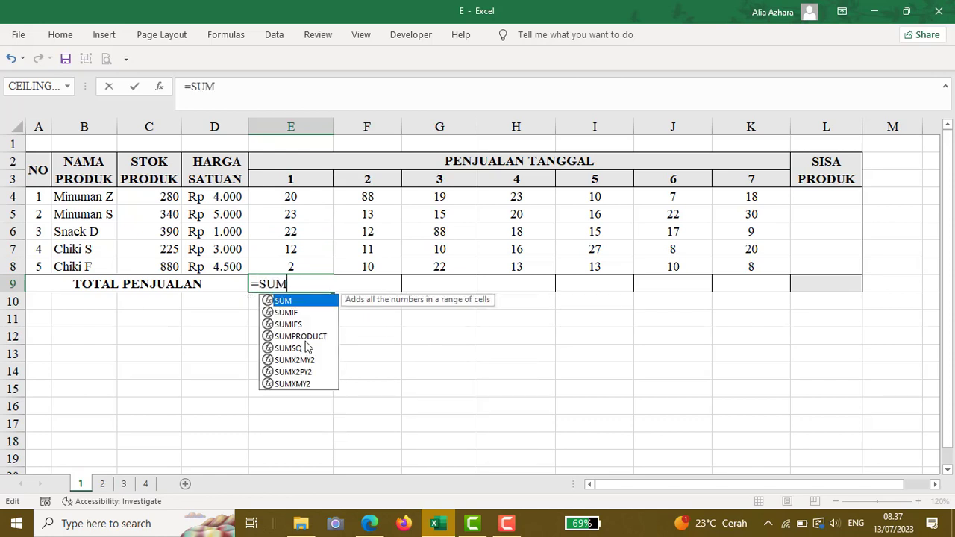
double_click(302, 336)
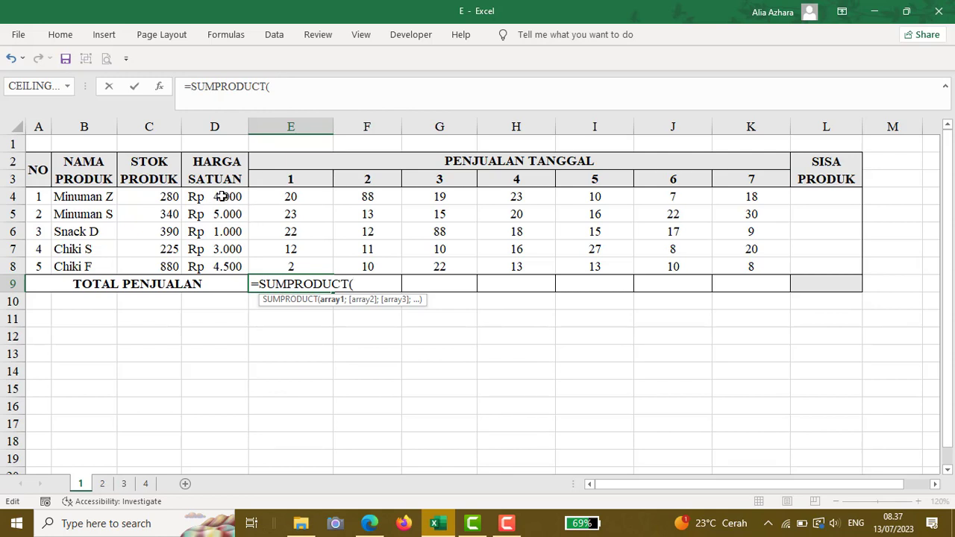
drag(221, 196, 224, 265)
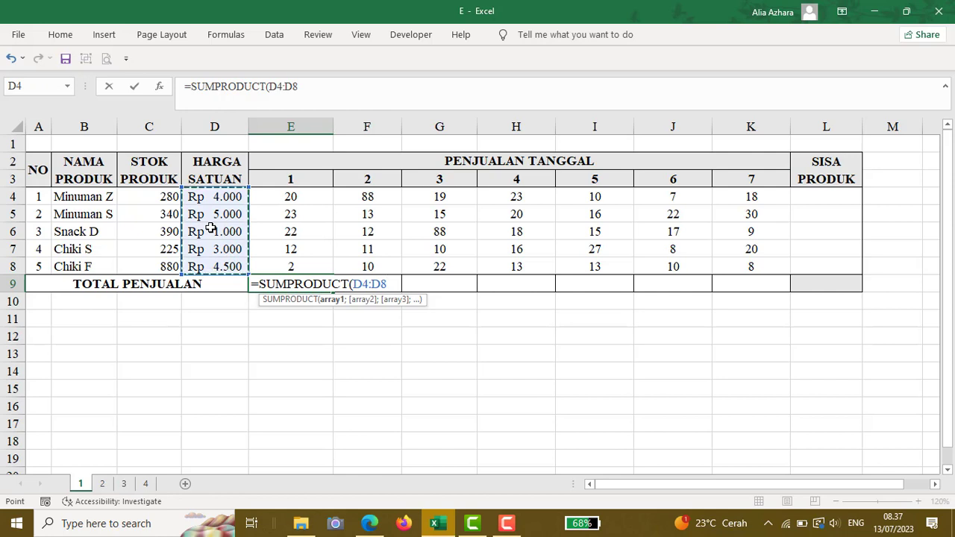
key(F4)
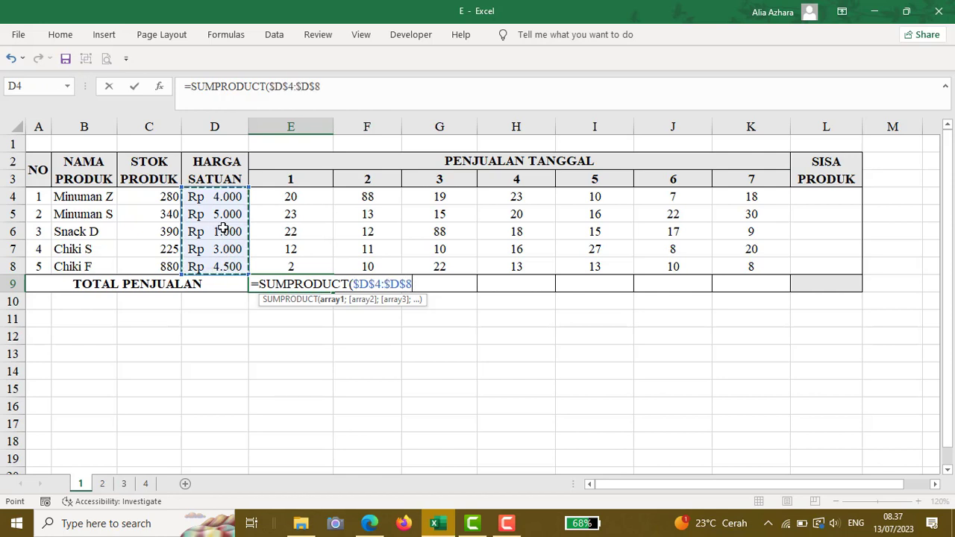
text(;)
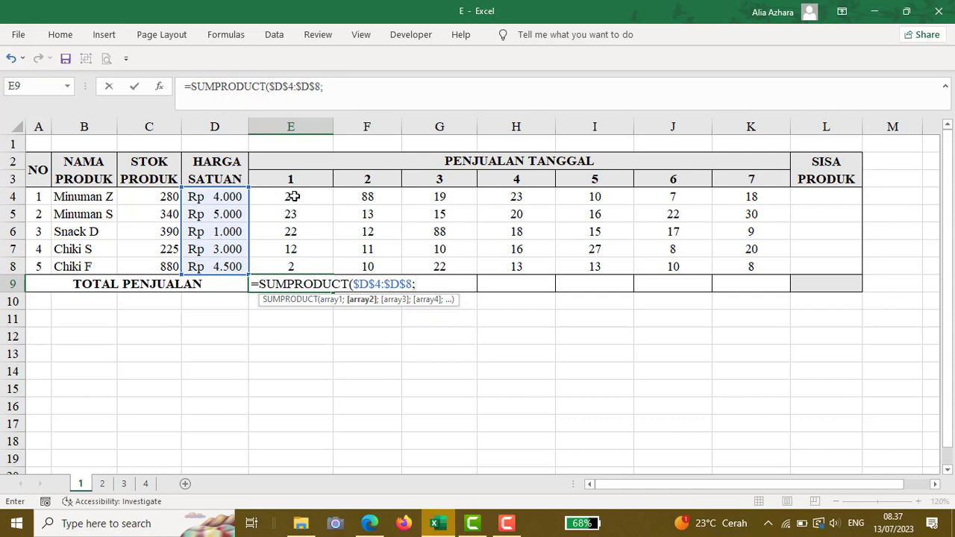
drag(293, 196, 305, 267)
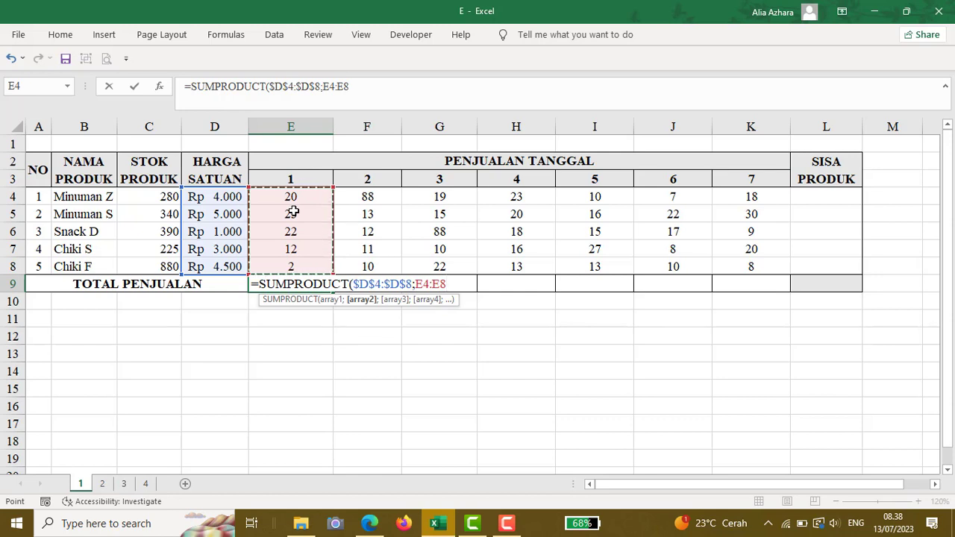
text())
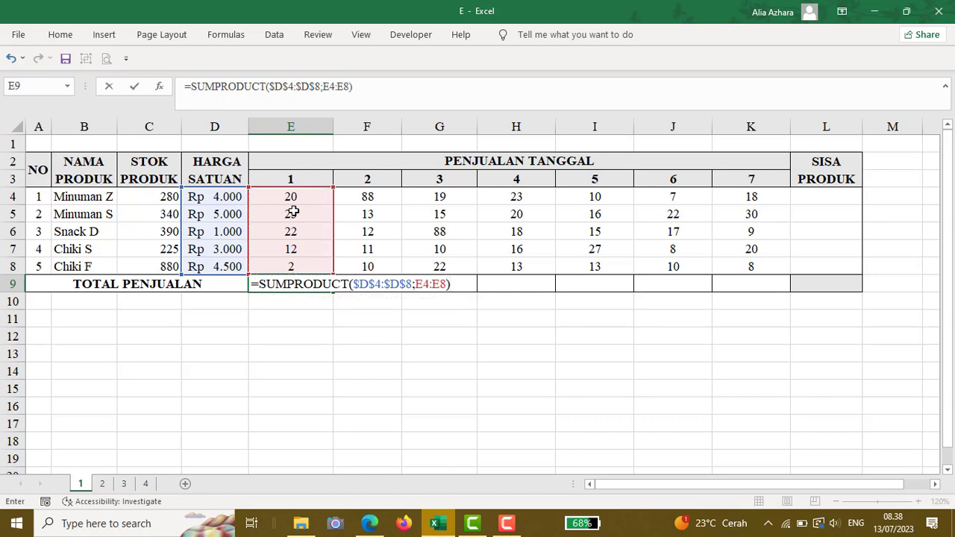
key(Return)
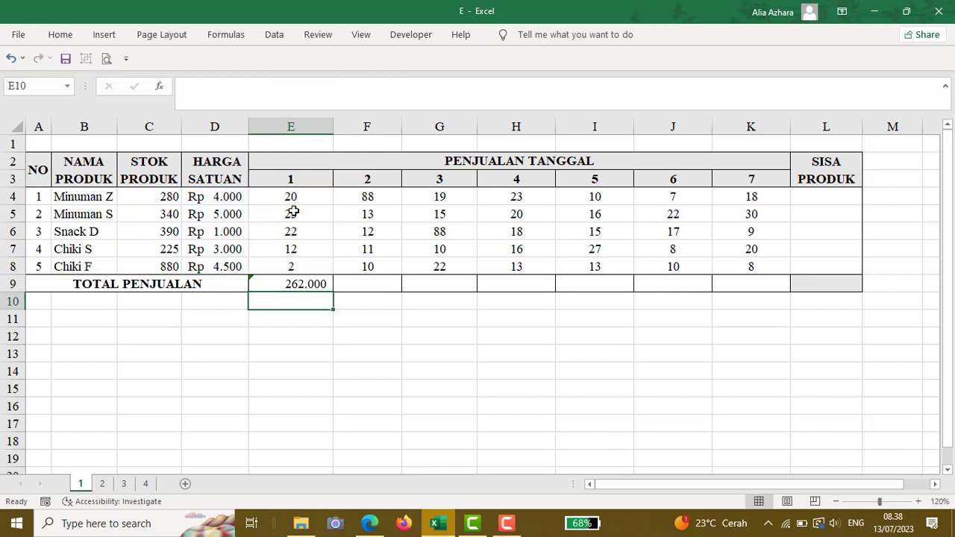
Fill the total sales formula from E9 across to K9 and ignore the error flags on those cells
click(306, 282)
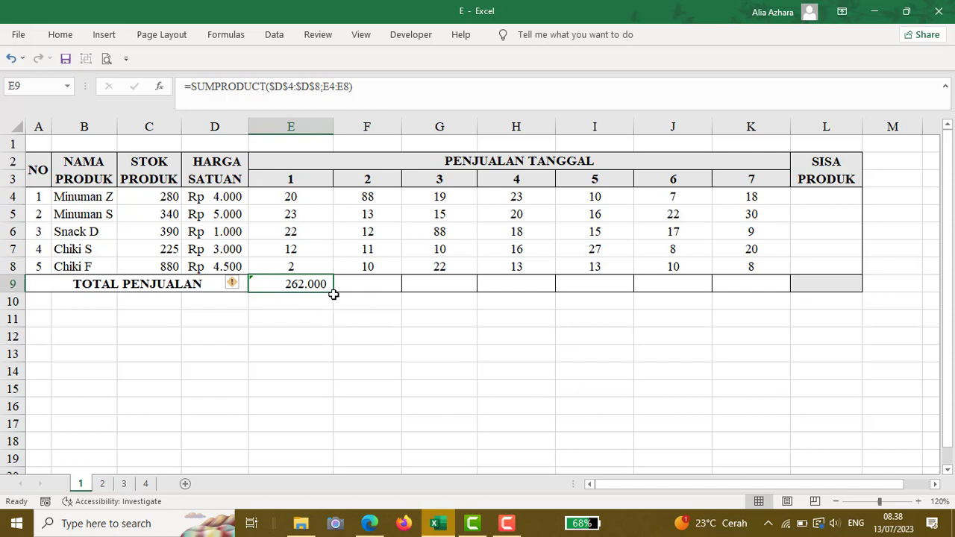
drag(334, 293, 751, 297)
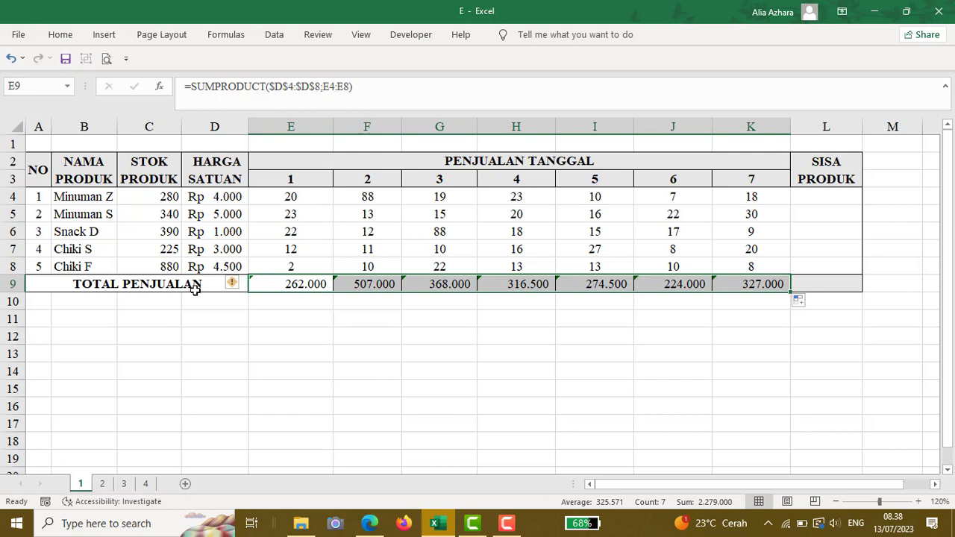
mouse_move(243, 288)
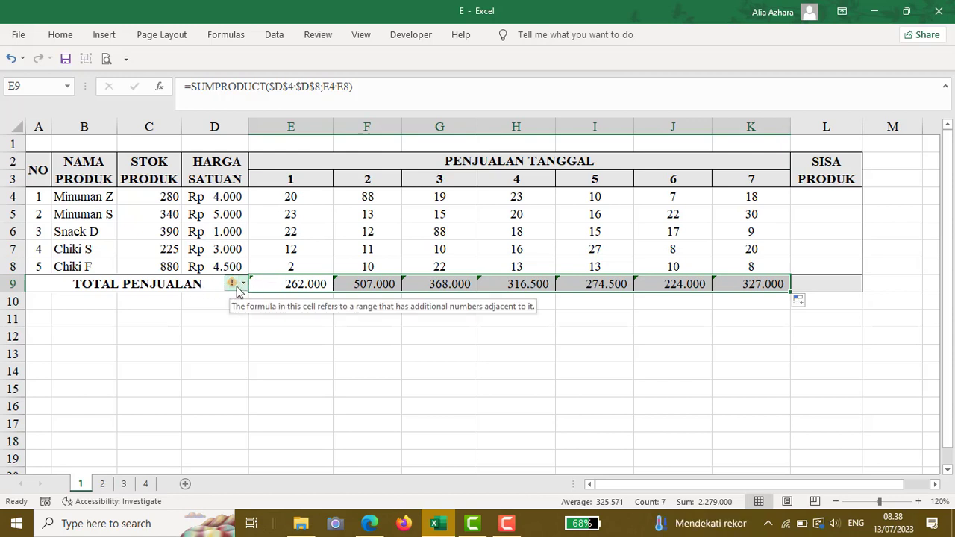
click(237, 286)
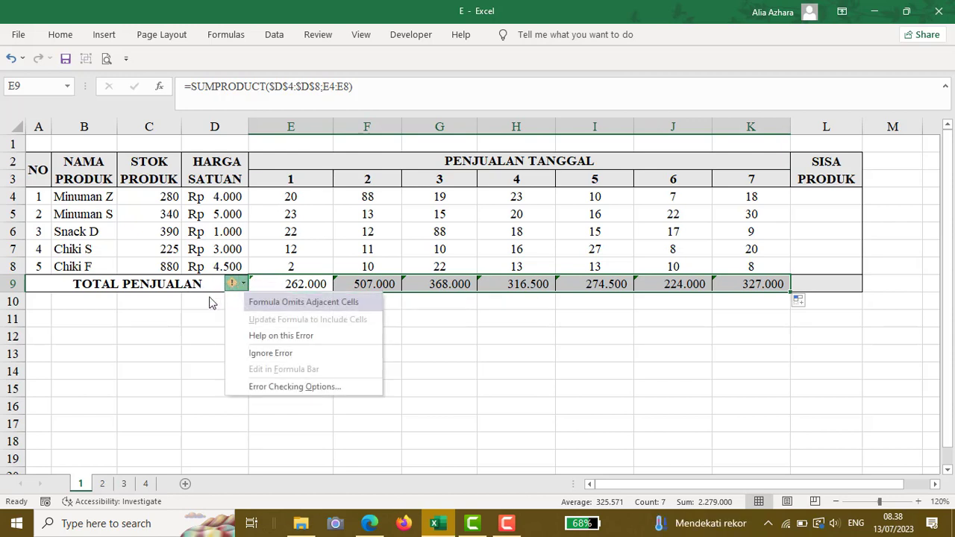
click(272, 354)
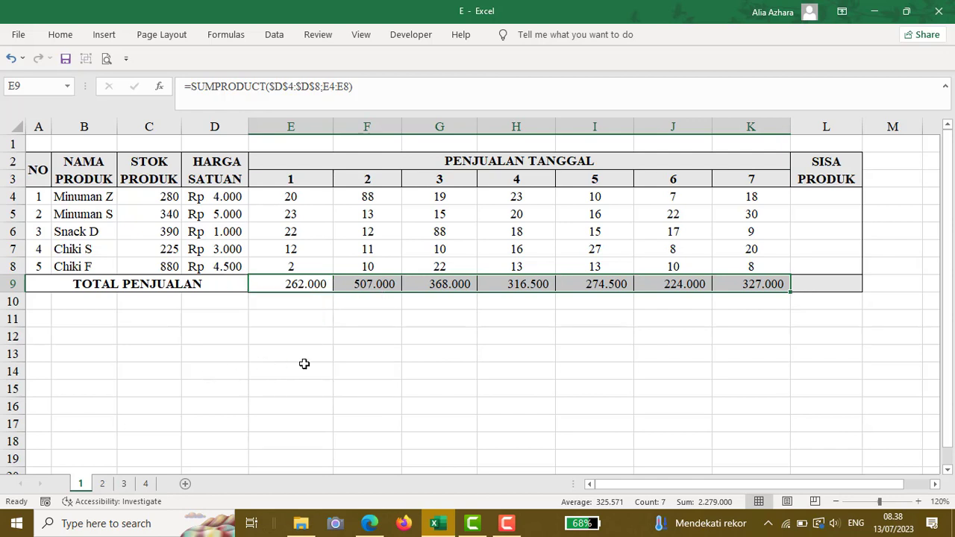
click(365, 342)
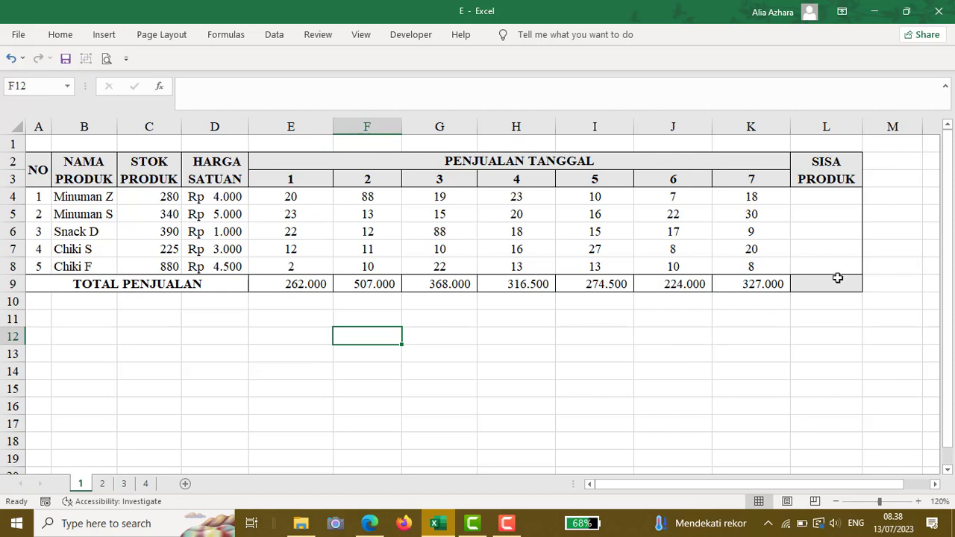
click(825, 200)
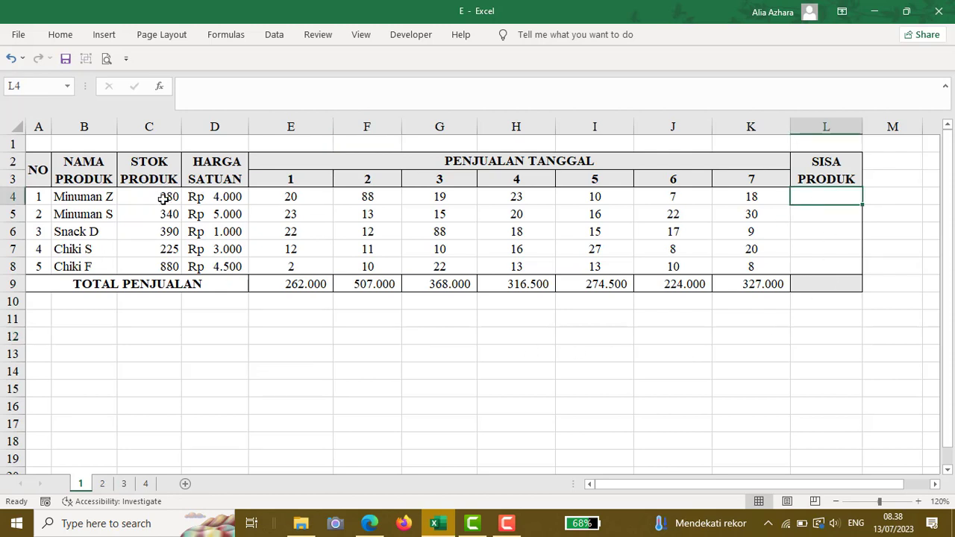
click(314, 192)
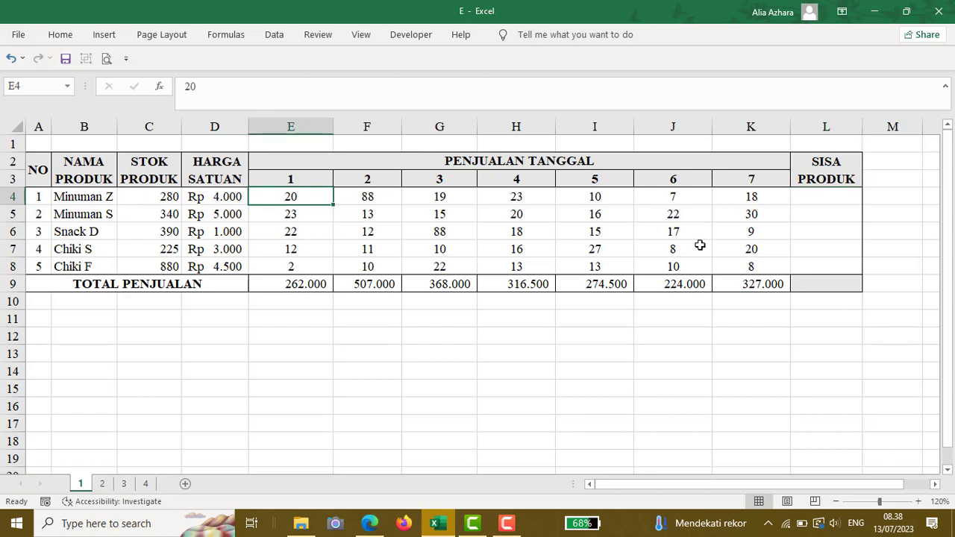
shift+click(741, 197)
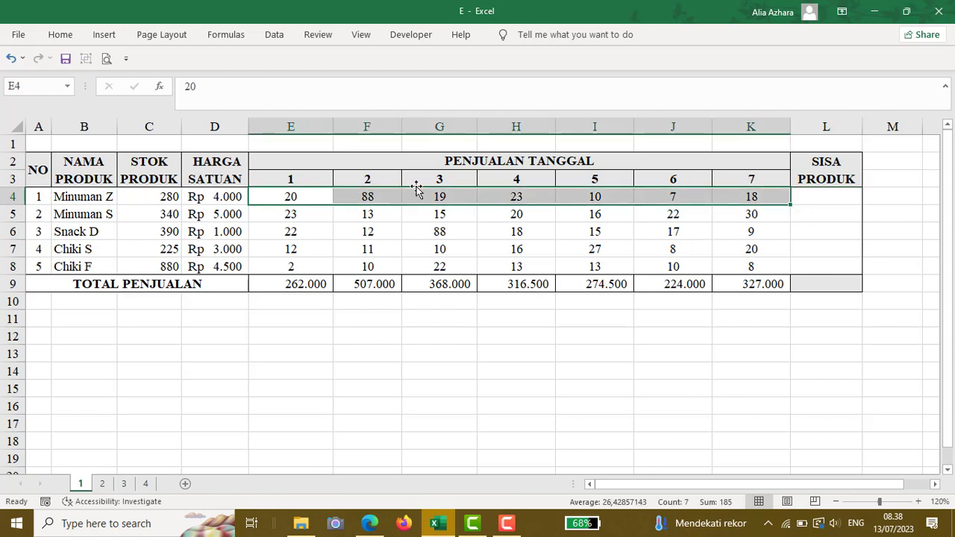
Calculate the remaining stock of Minuman Z in L4 with =C4-SUM(E4:K4)
click(826, 194)
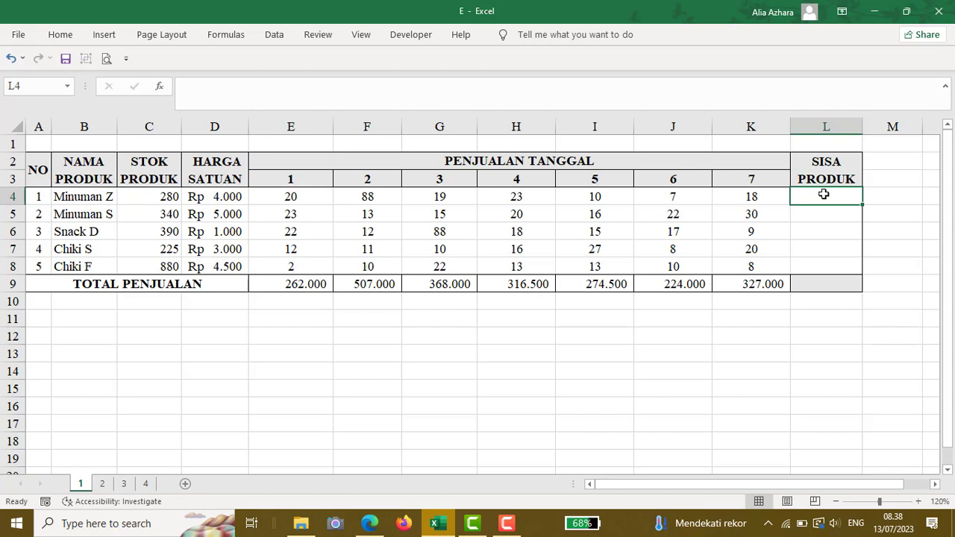
text(=)
click(159, 192)
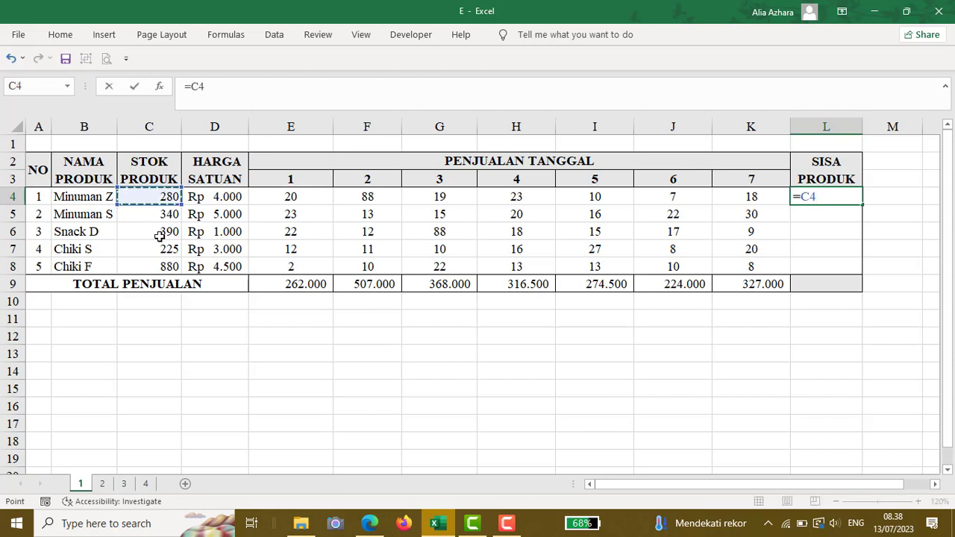
text(-)
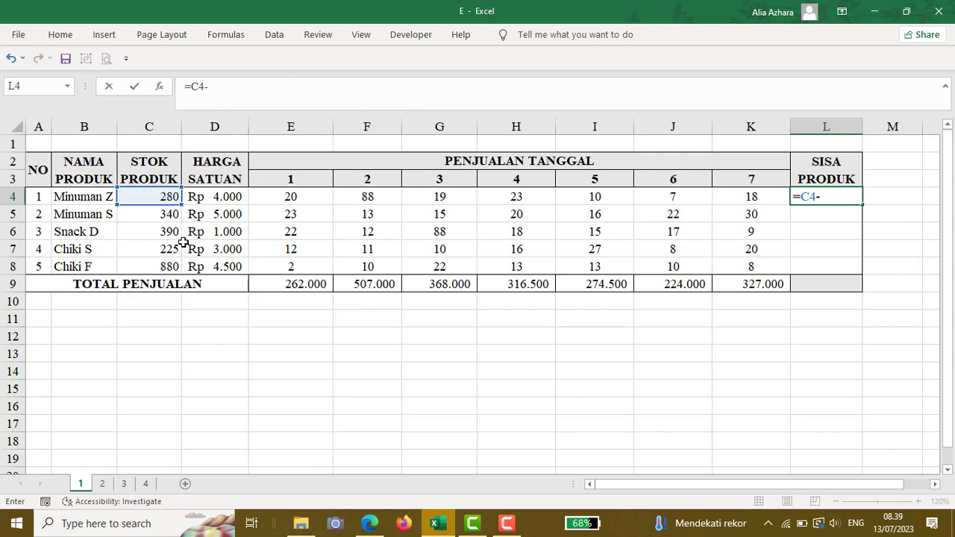
text(SUM()
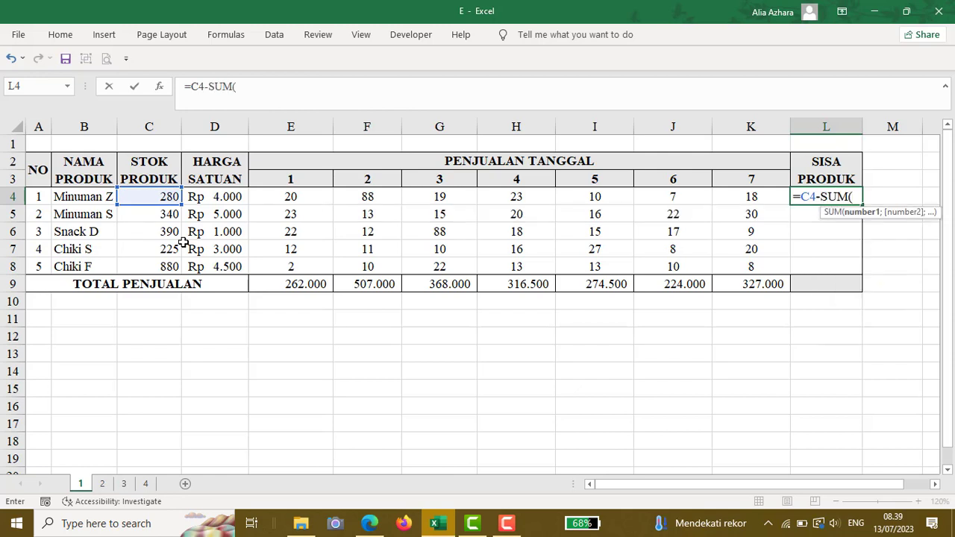
click(287, 194)
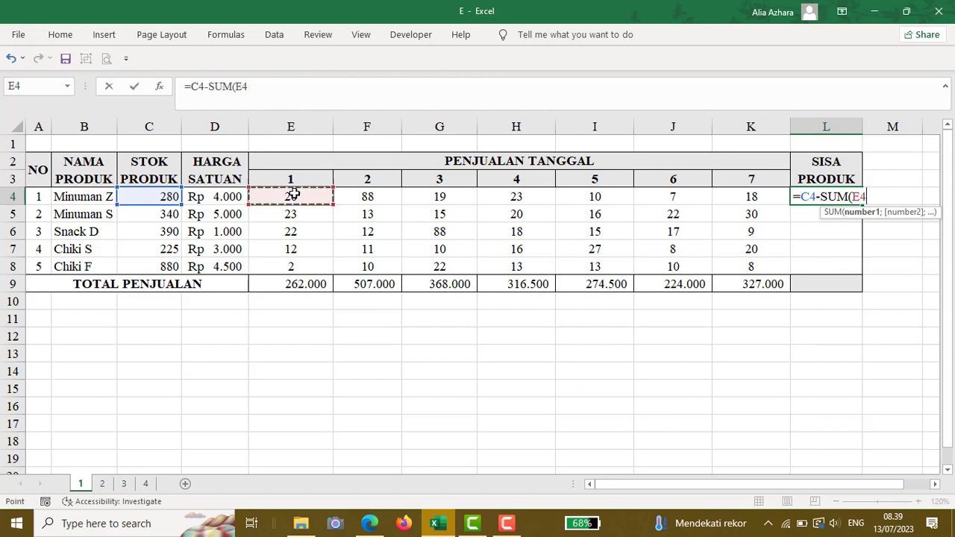
shift+click(733, 196)
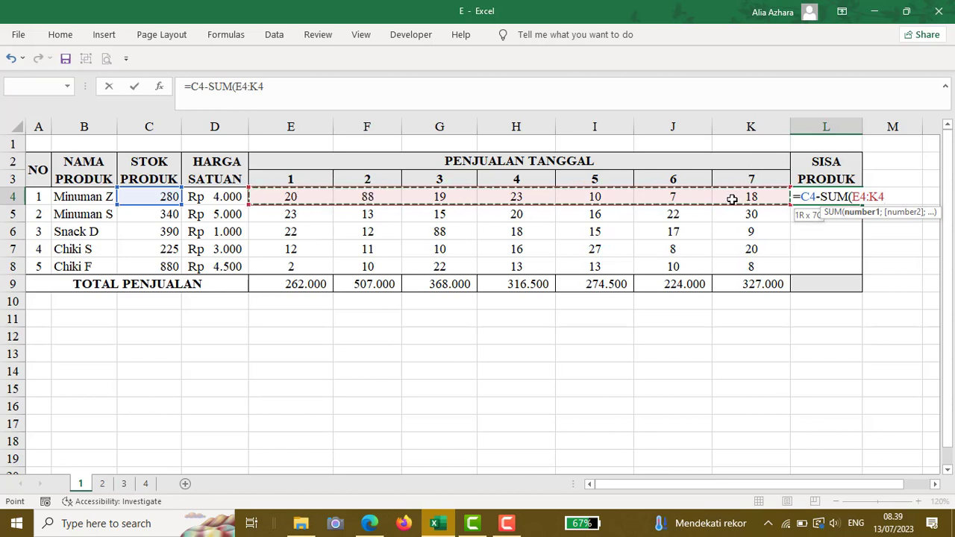
text())
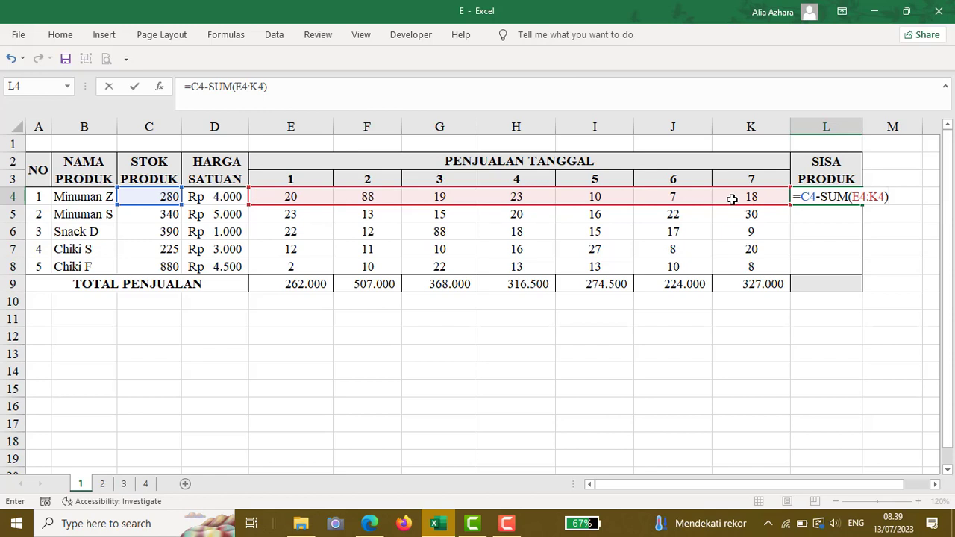
key(Return)
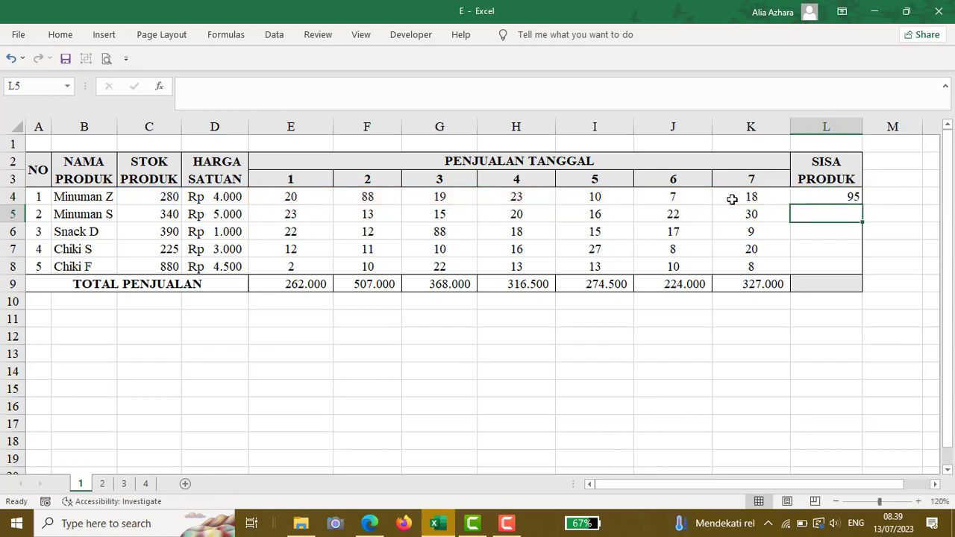
Fill the remaining stock formula from L4 down to L8 and check the copied formula in L5
click(857, 199)
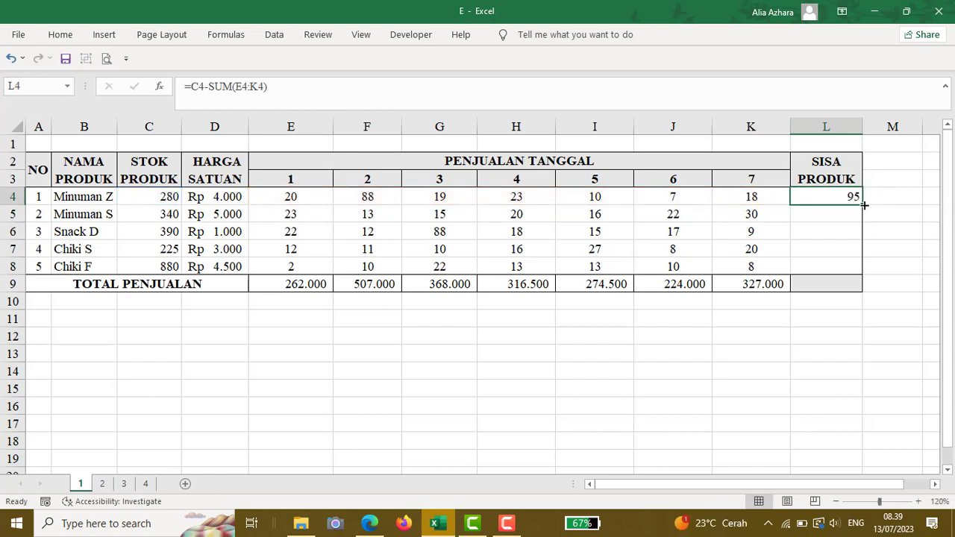
drag(864, 204, 863, 275)
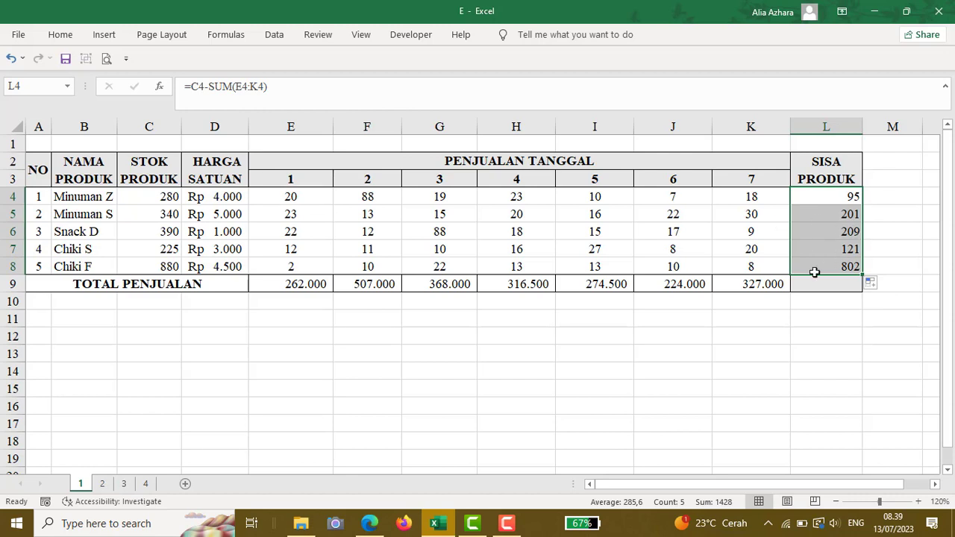
click(840, 215)
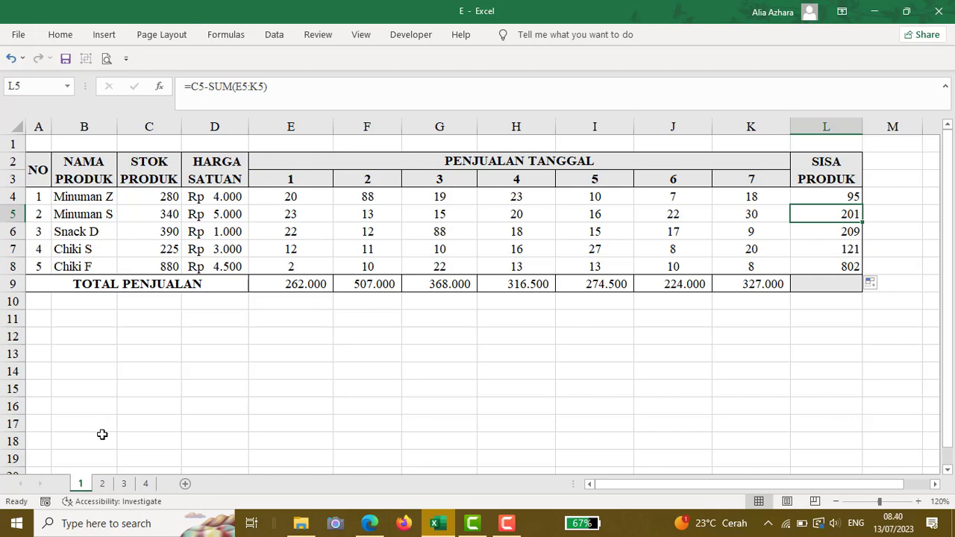
Switch to worksheet 2 and examine the job code in C2 and the Tabel Bantu range A14:F15
click(103, 485)
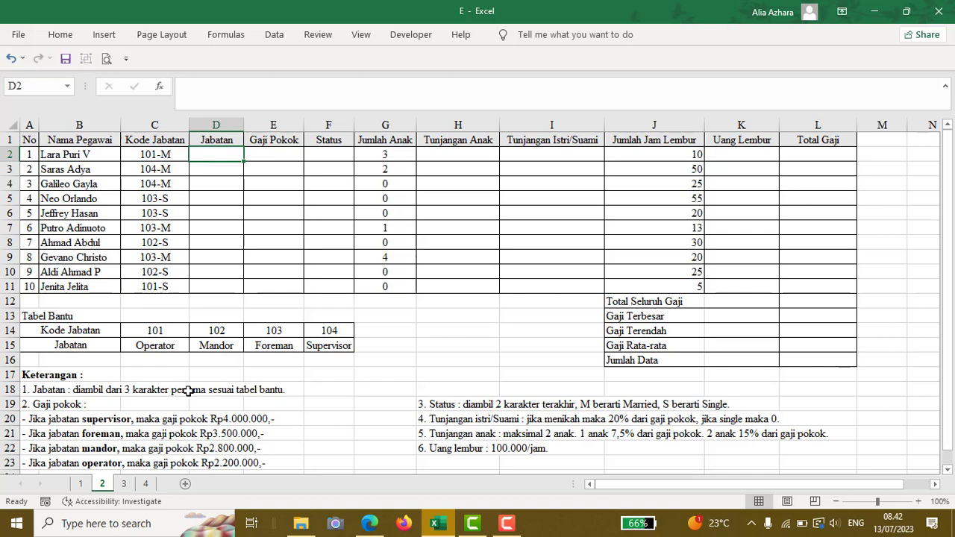
click(150, 151)
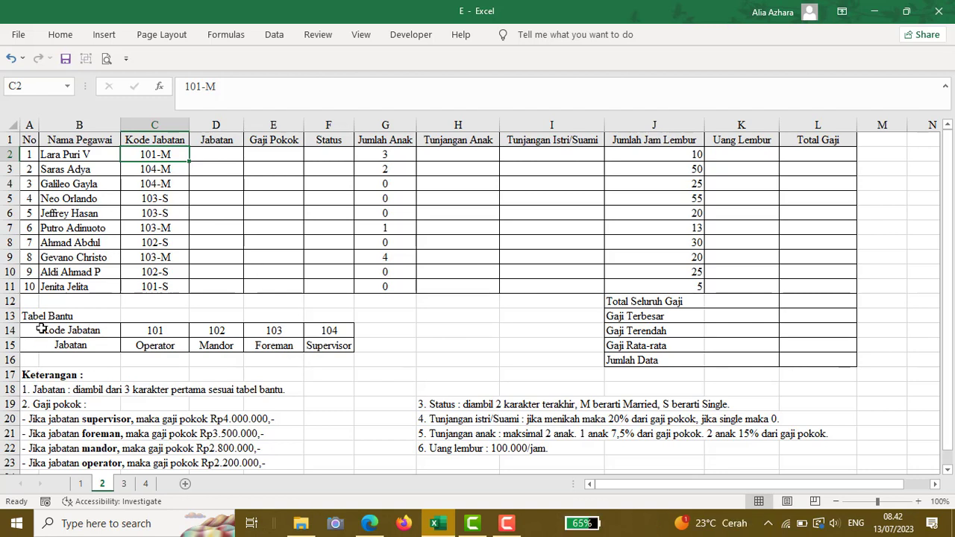
drag(39, 329, 316, 347)
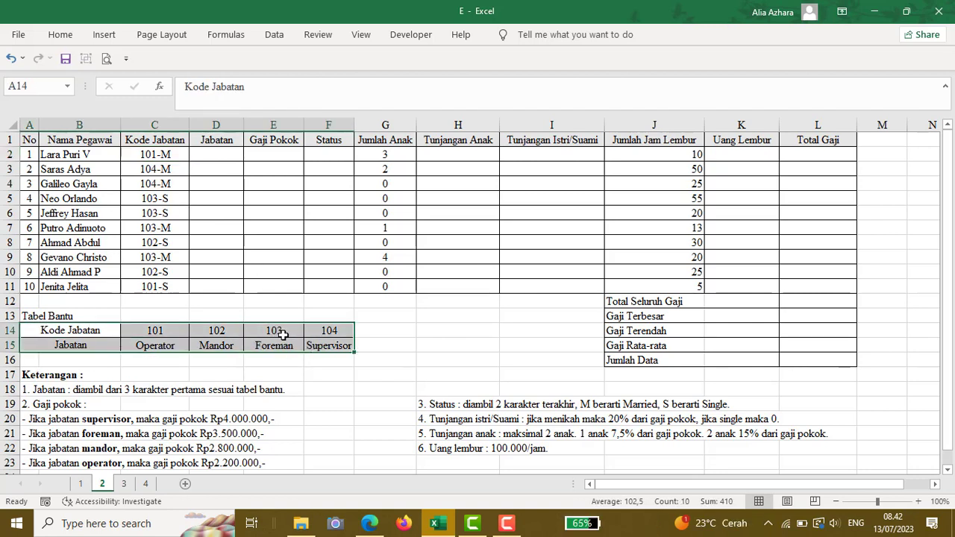
Begin an HLOOKUP formula in D2 under Jabatan with LEFT(C2;3) as the lookup value
click(232, 155)
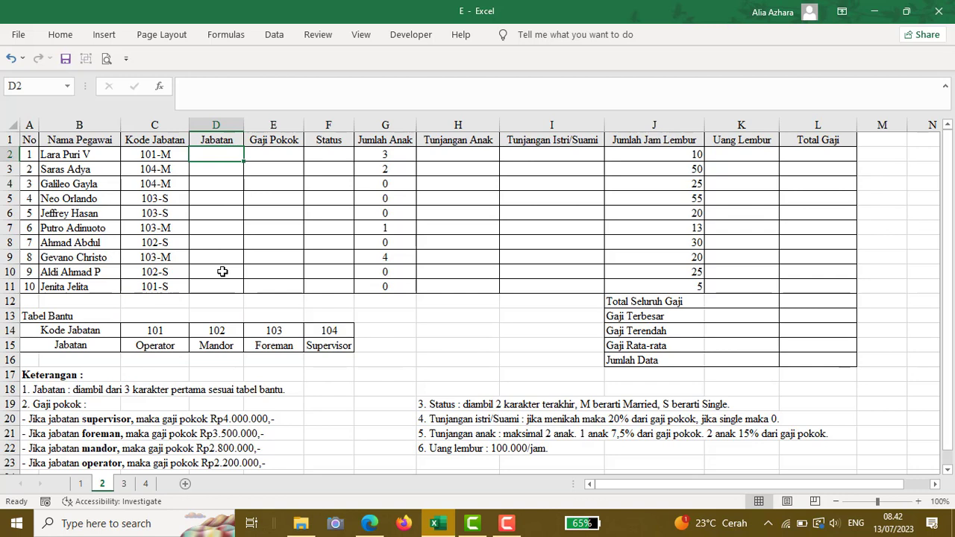
text(=HLOOK)
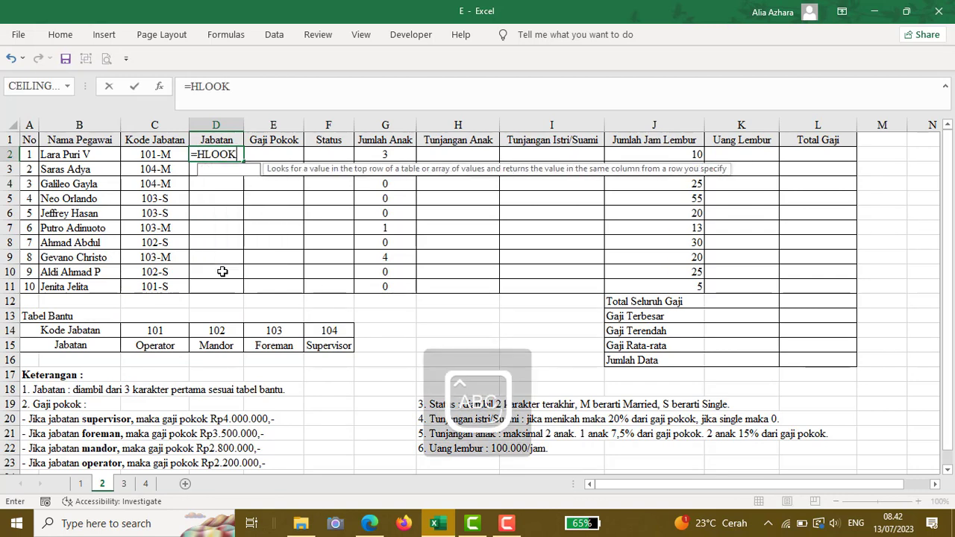
text(UP()
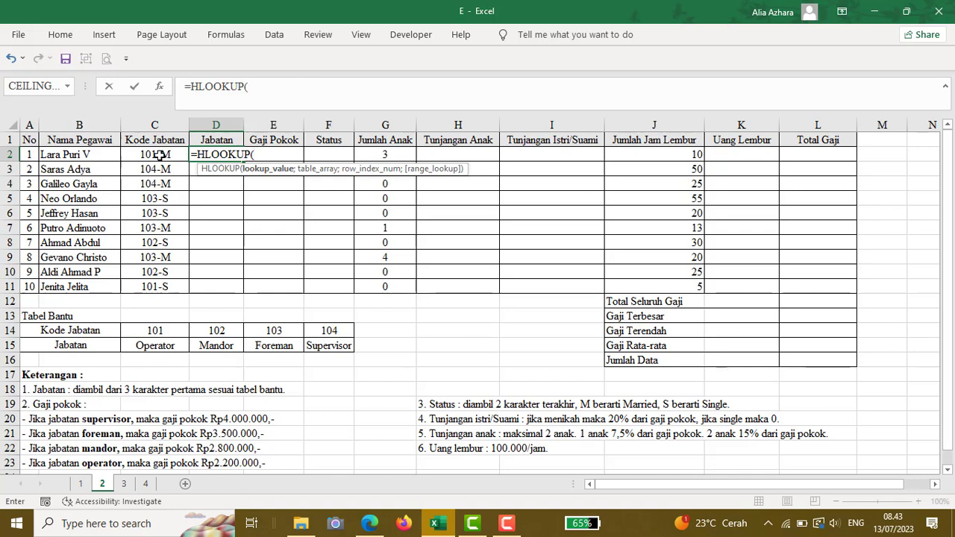
text(LEFT()
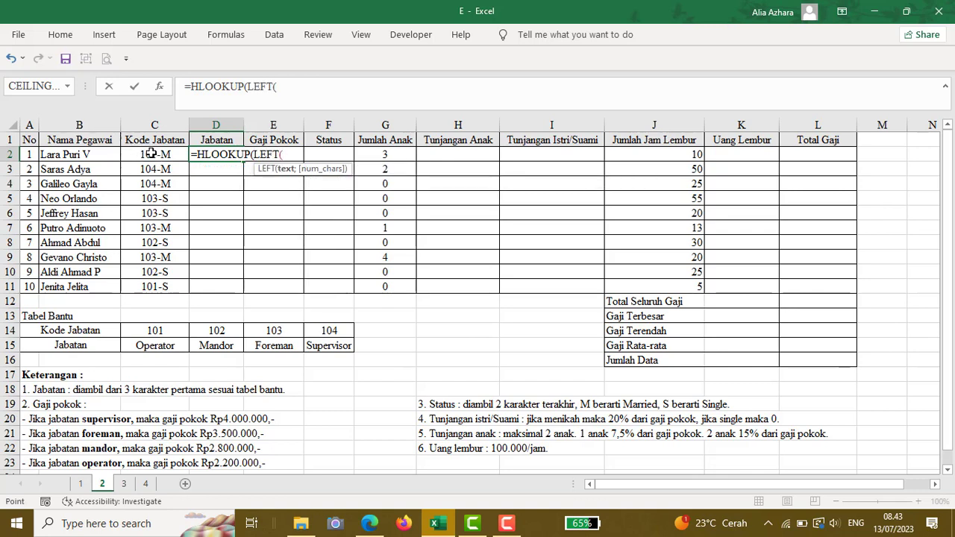
click(151, 153)
text(;)
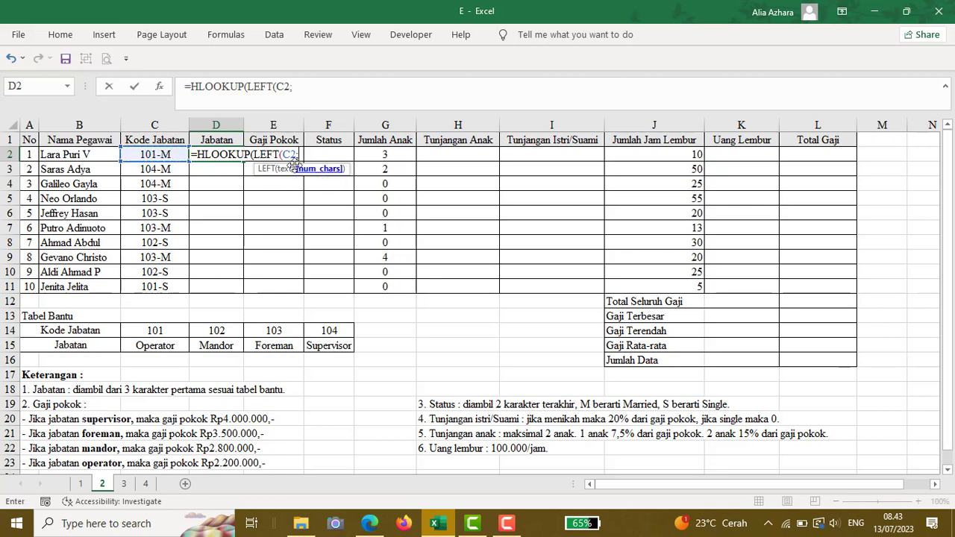
text(3)
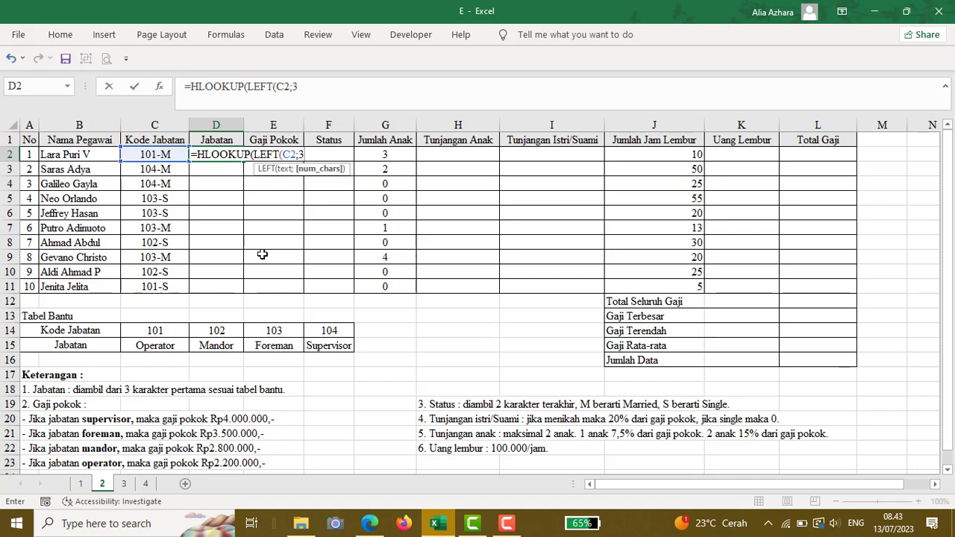
text())
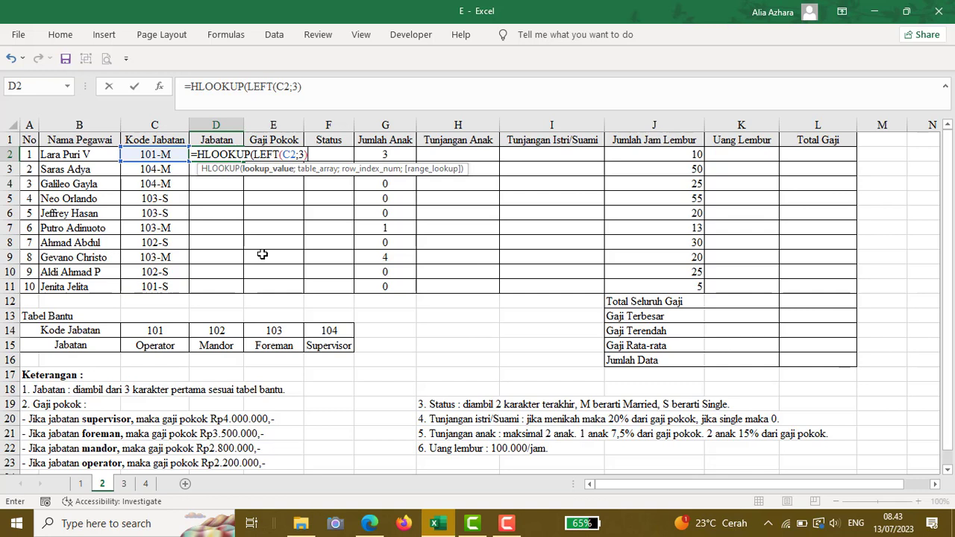
Complete the D2 HLOOKUP with the absolute table range $C$14:$F$15, row index 2 and exact match FALSE
text(;)
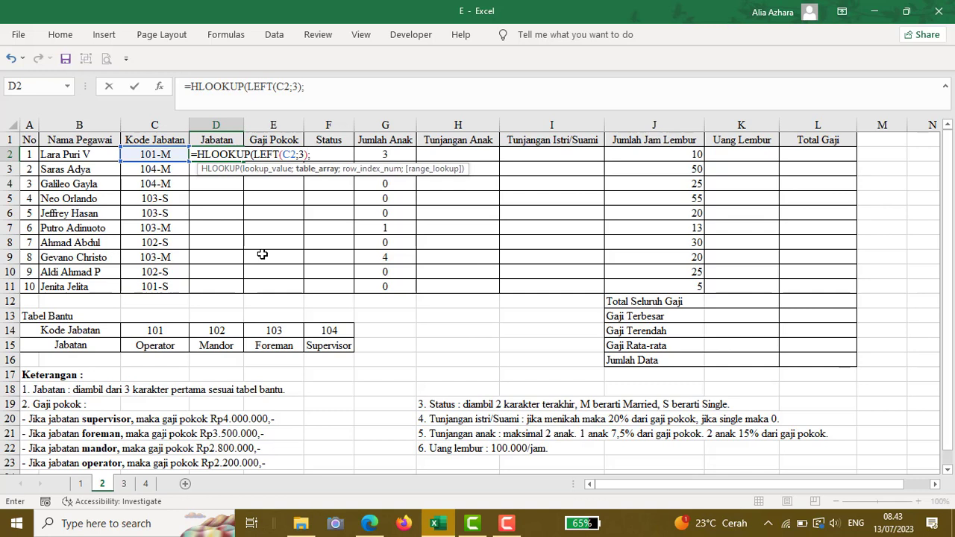
click(153, 332)
drag(191, 335, 328, 345)
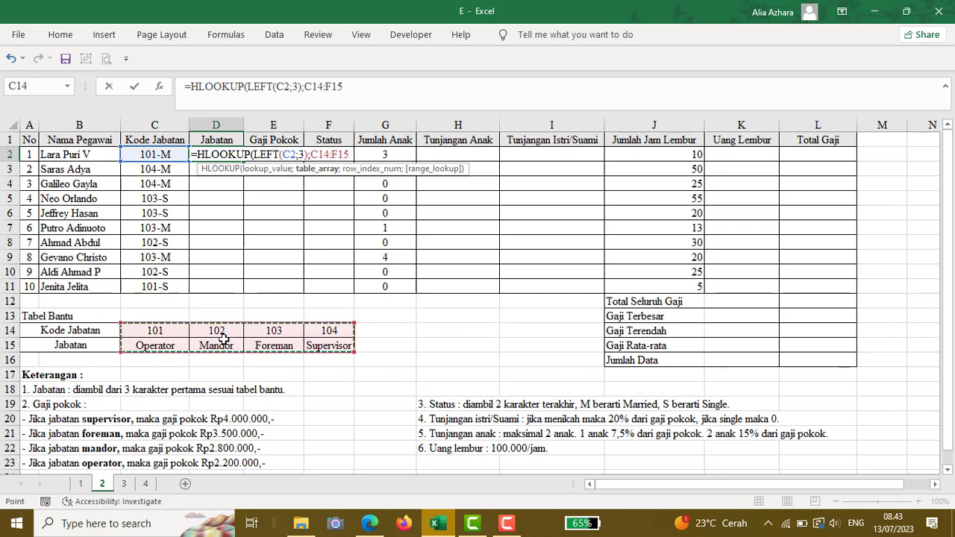
key(F4)
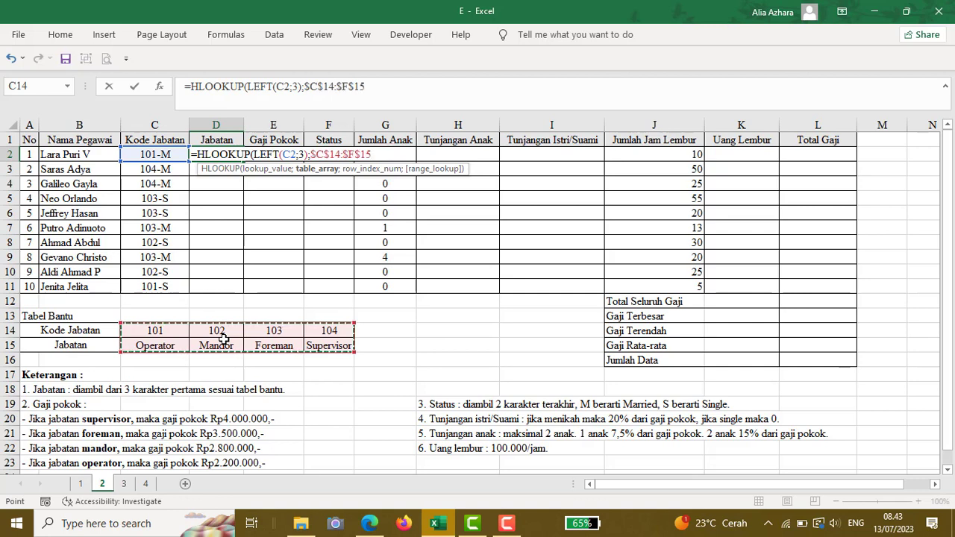
text(;)
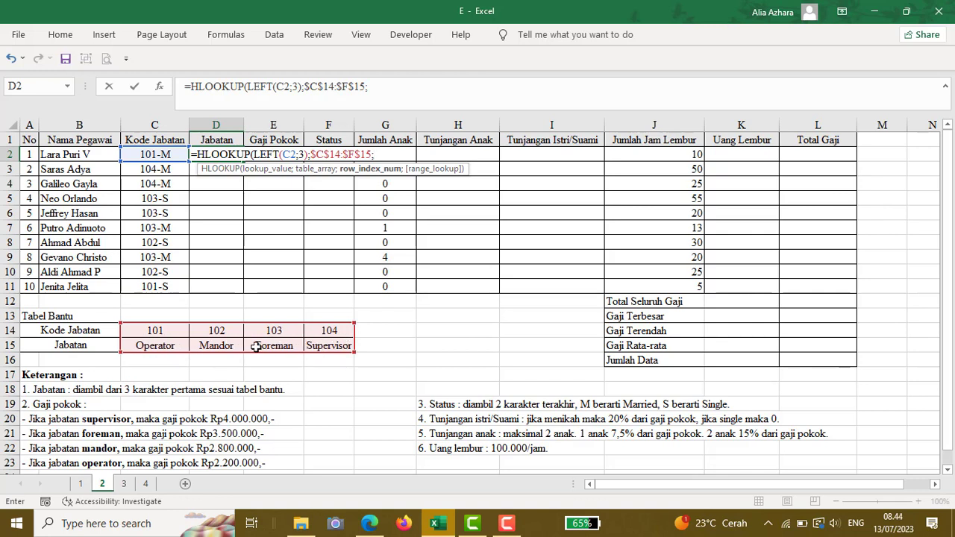
text(2;)
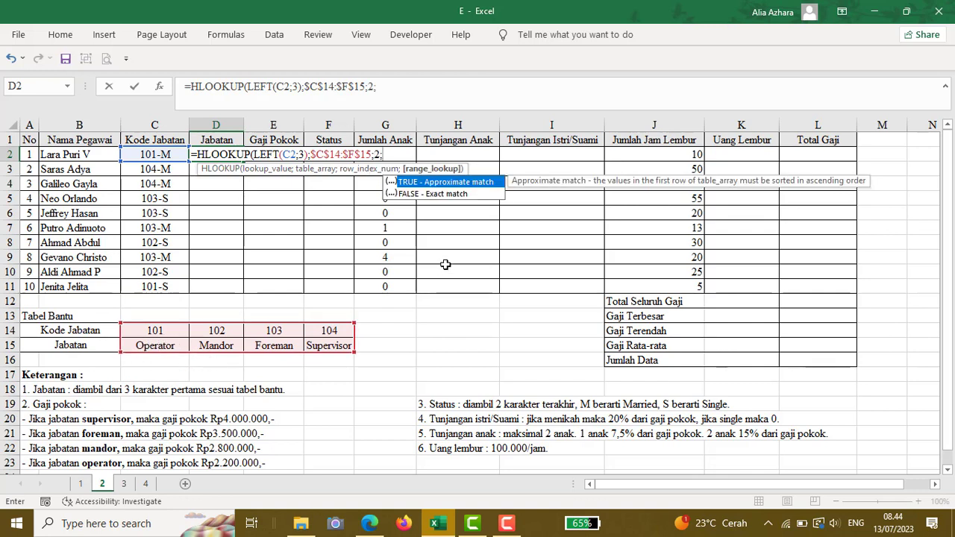
click(424, 194)
double_click(422, 195)
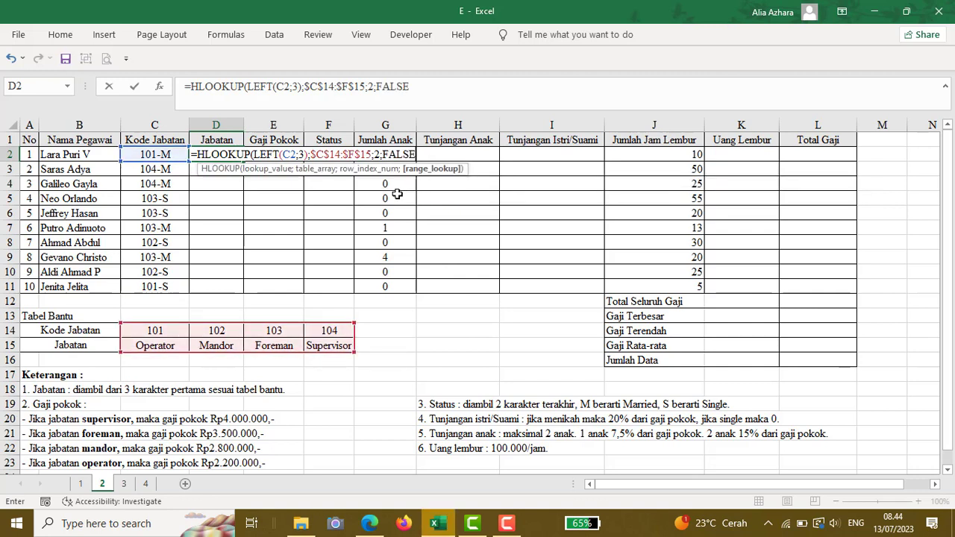
text())
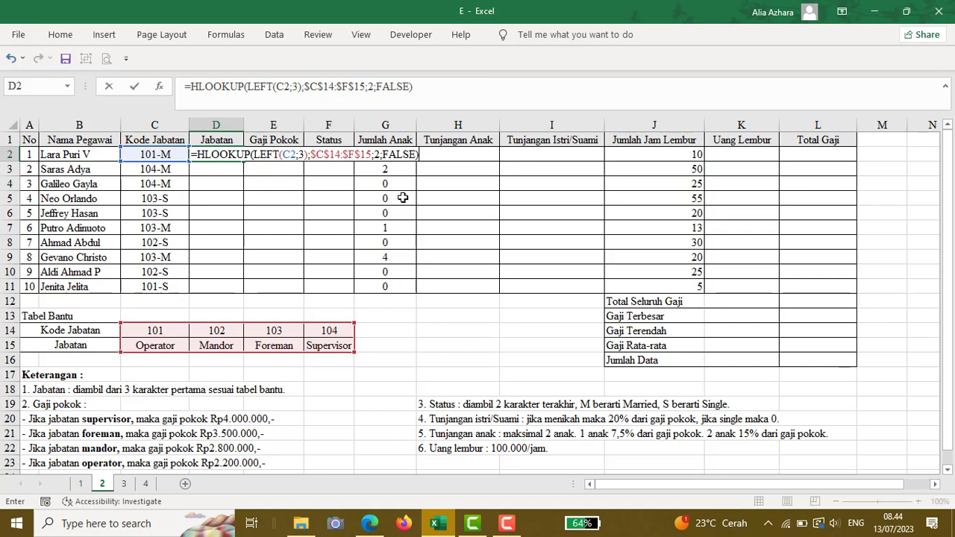
key(Return)
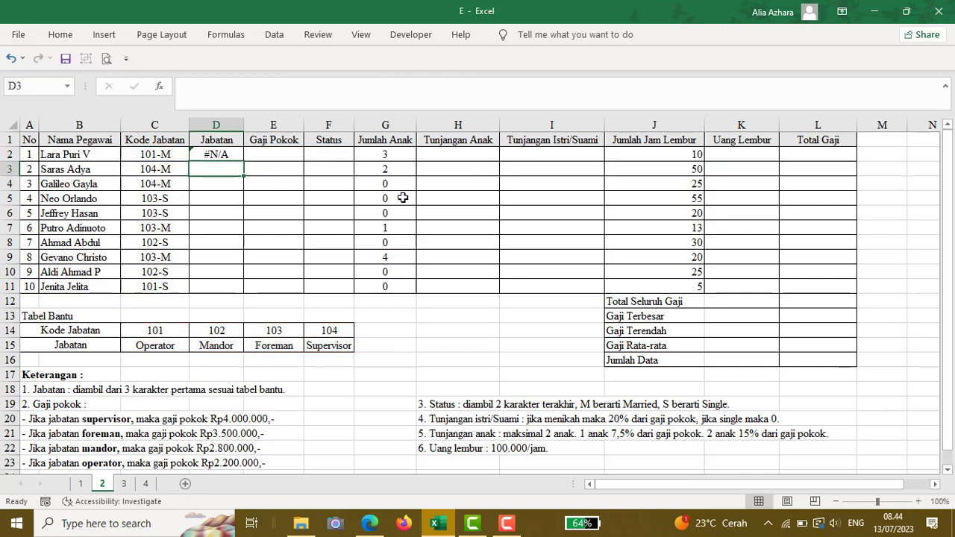
Compare the HLOOKUP formula in D2 with the code stored in C14 of the helper table
click(217, 156)
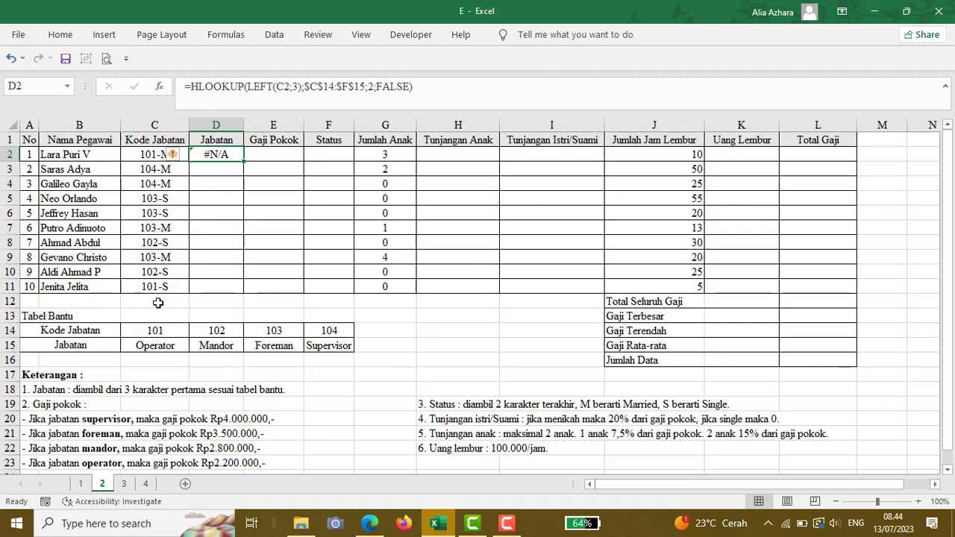
click(146, 332)
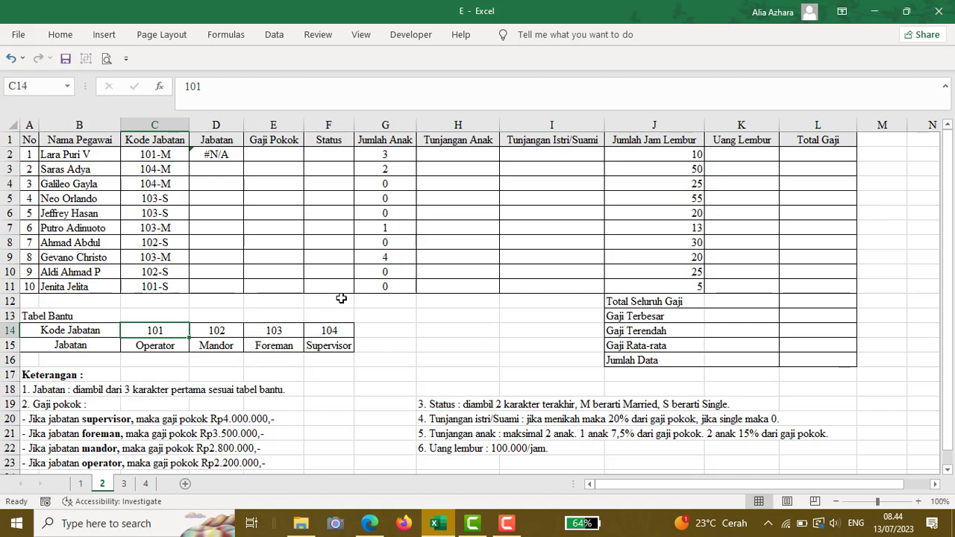
click(237, 154)
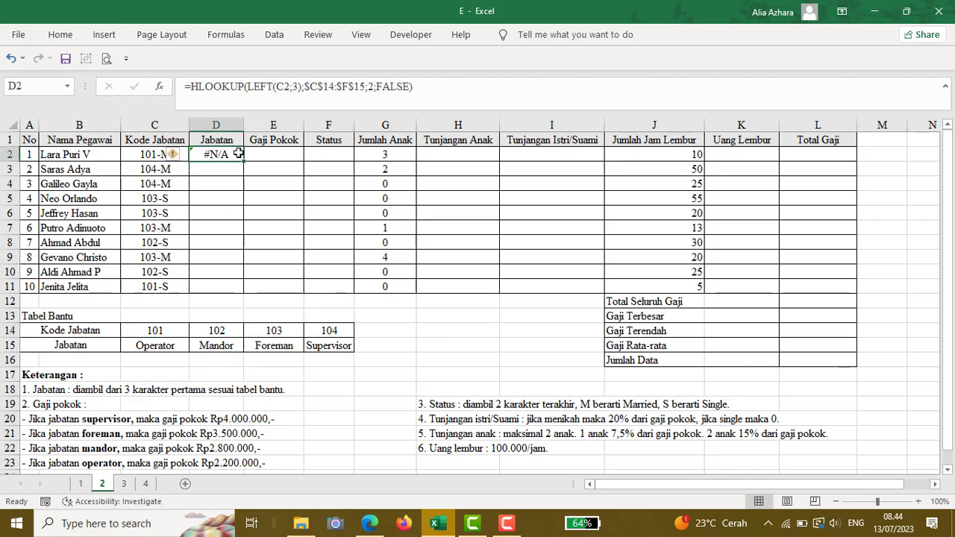
click(210, 308)
click(212, 299)
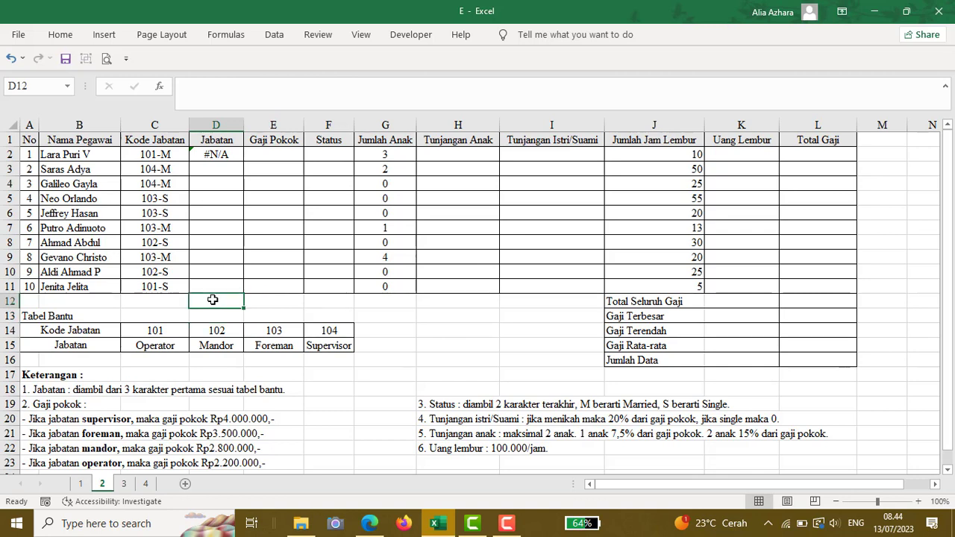
text(=LEFT)
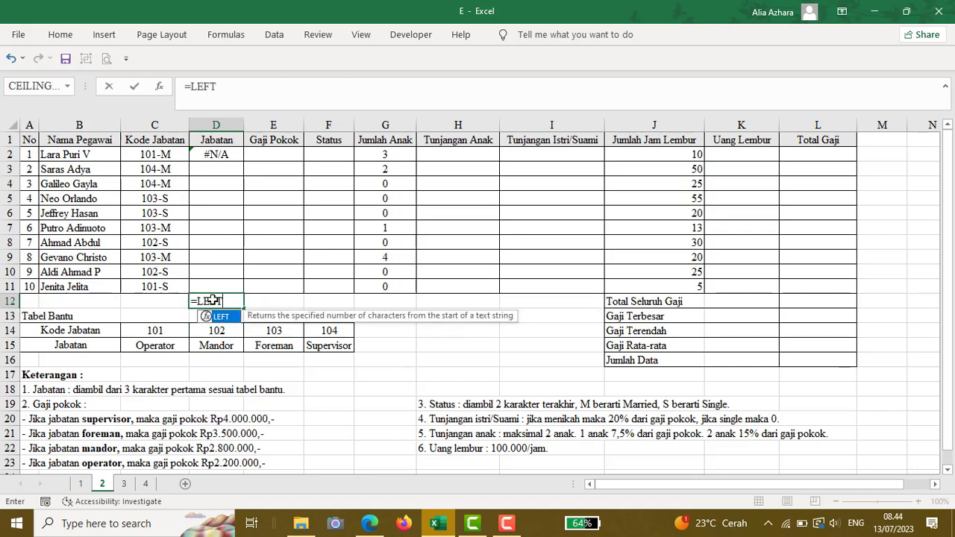
text(()
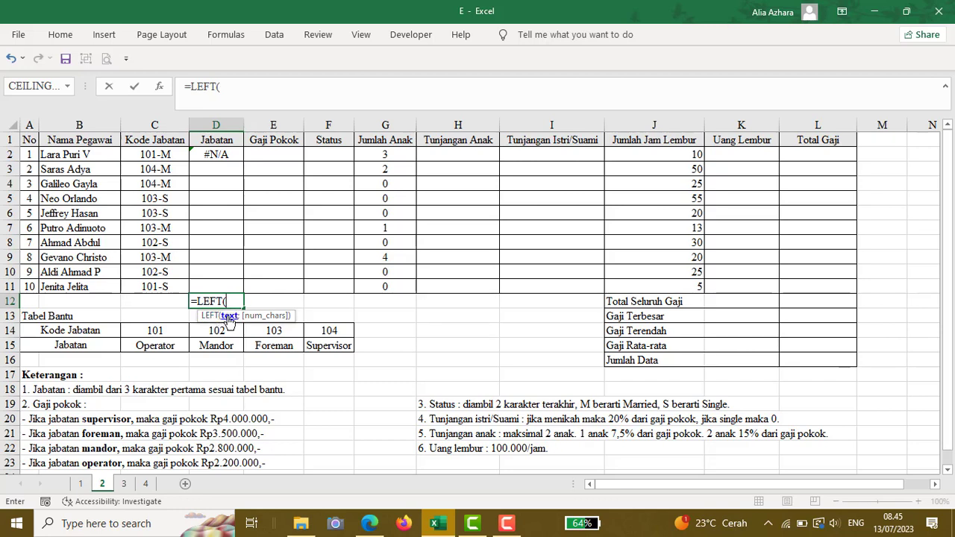
key(BackSpace)
key(BackSpace)
key(BackSpace)
key(BackSpace)
key(BackSpace)
key(BackSpace)
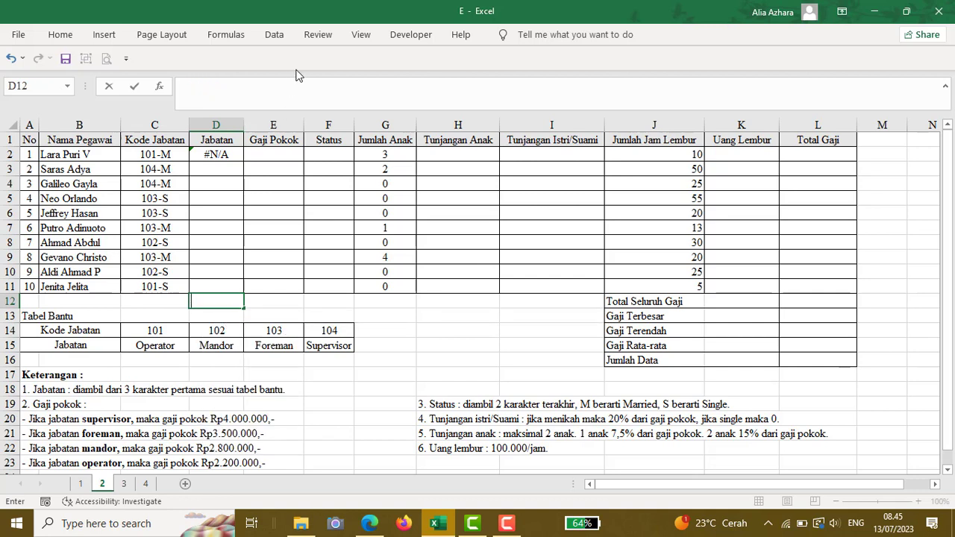
Wrap LEFT(C2;3) in VALUE inside the D2 HLOOKUP formula and fill the formula down the Jabatan column to D11
click(216, 152)
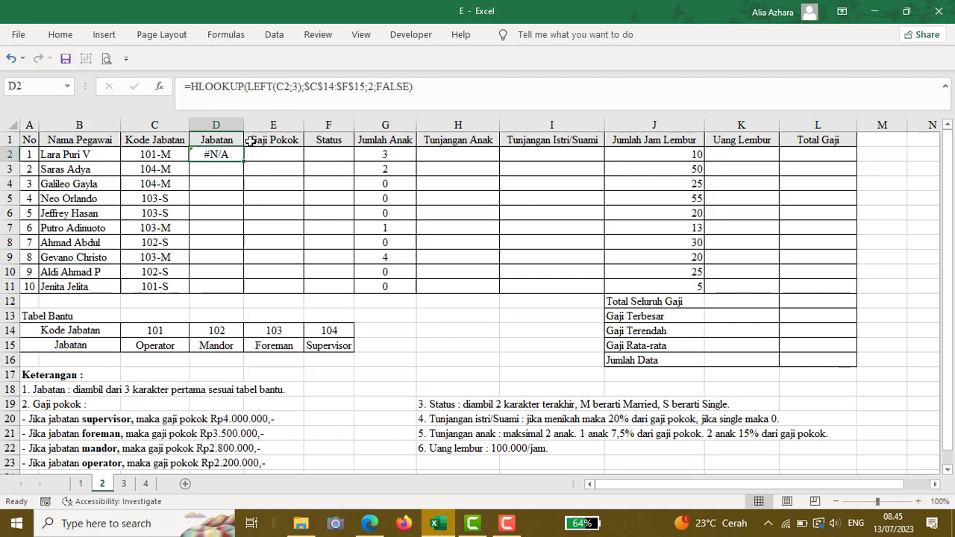
click(251, 87)
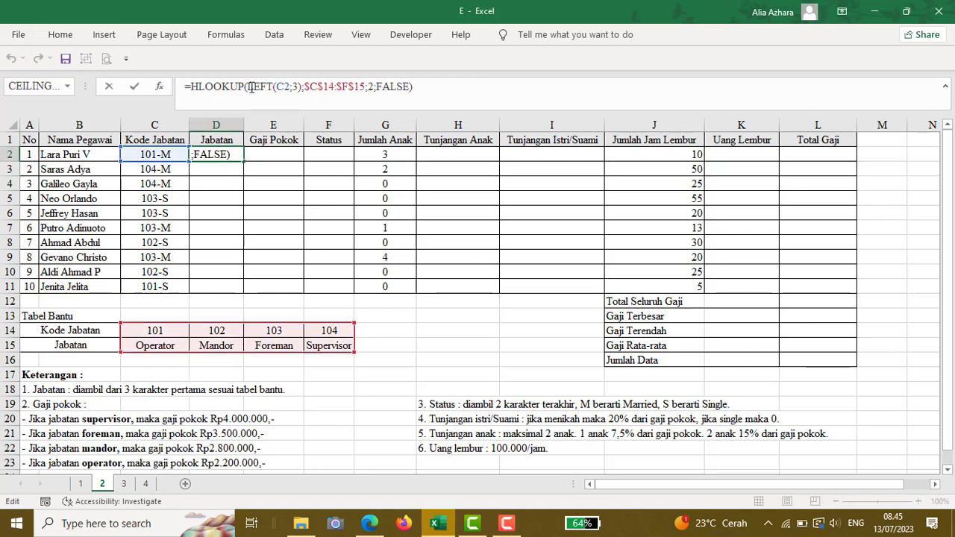
text(VALUE)
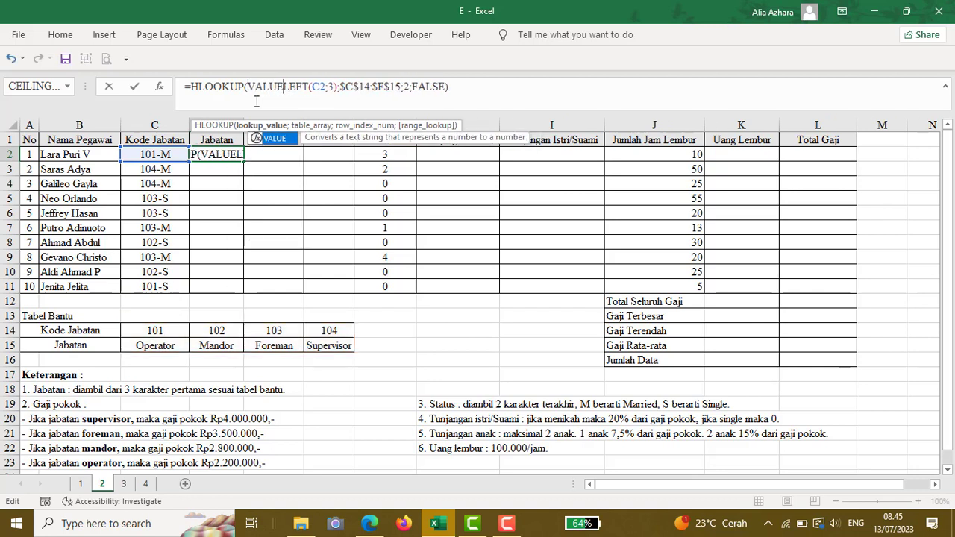
text(()
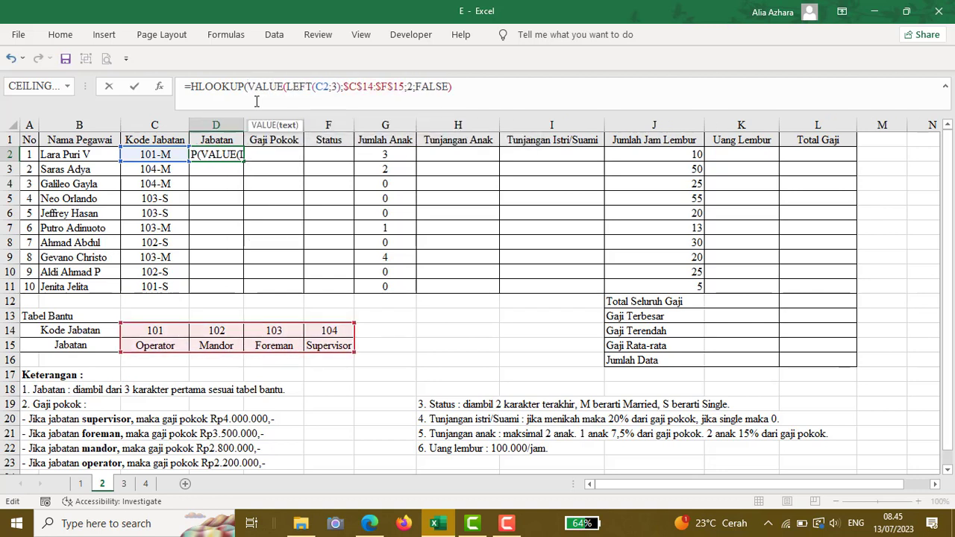
click(336, 88)
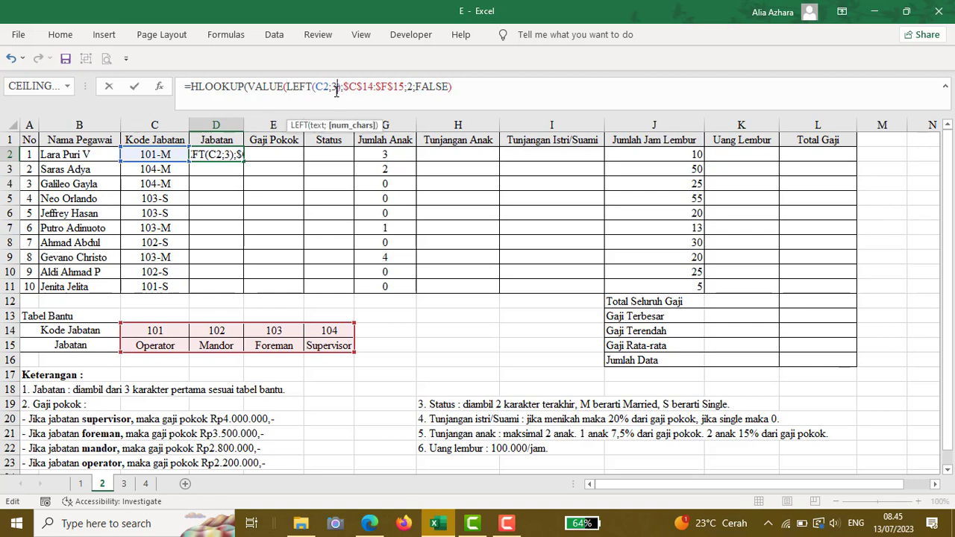
text())
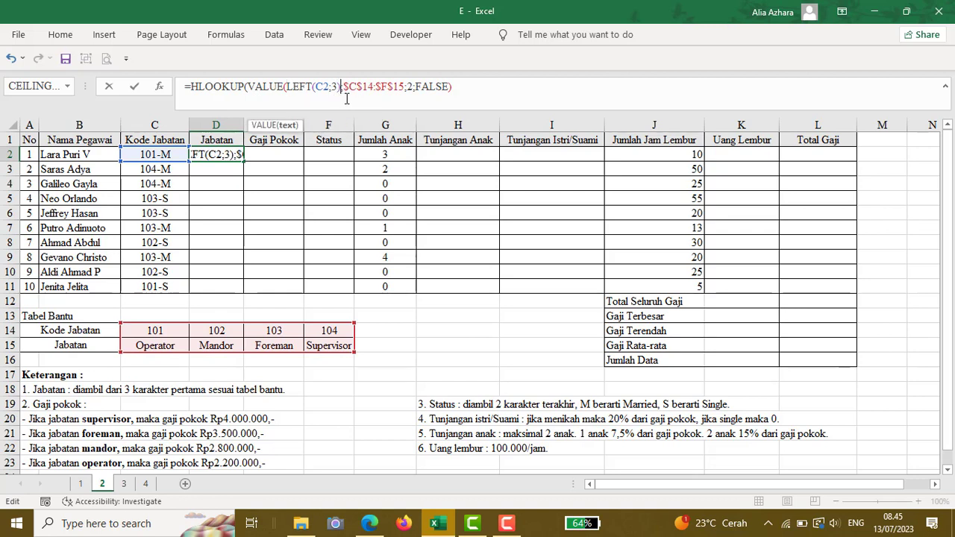
text())
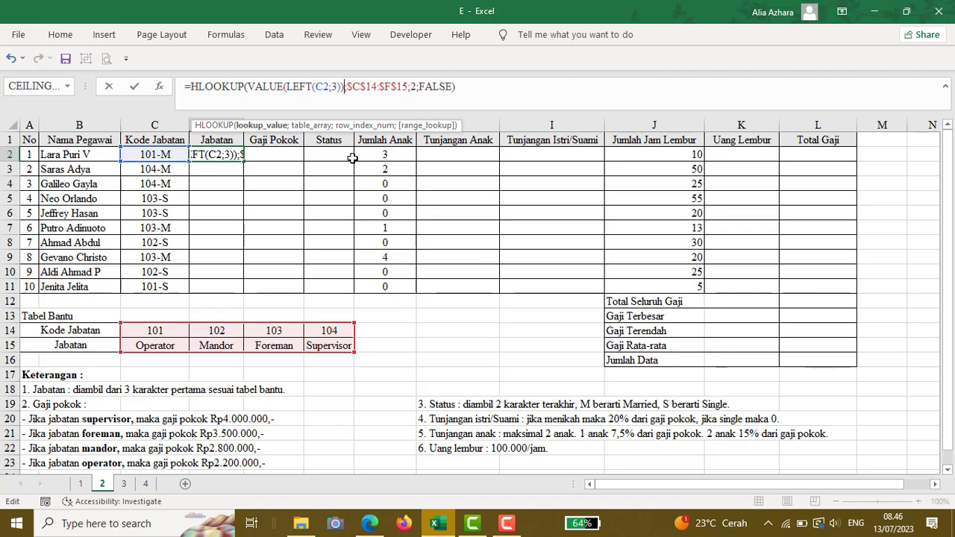
key(Return)
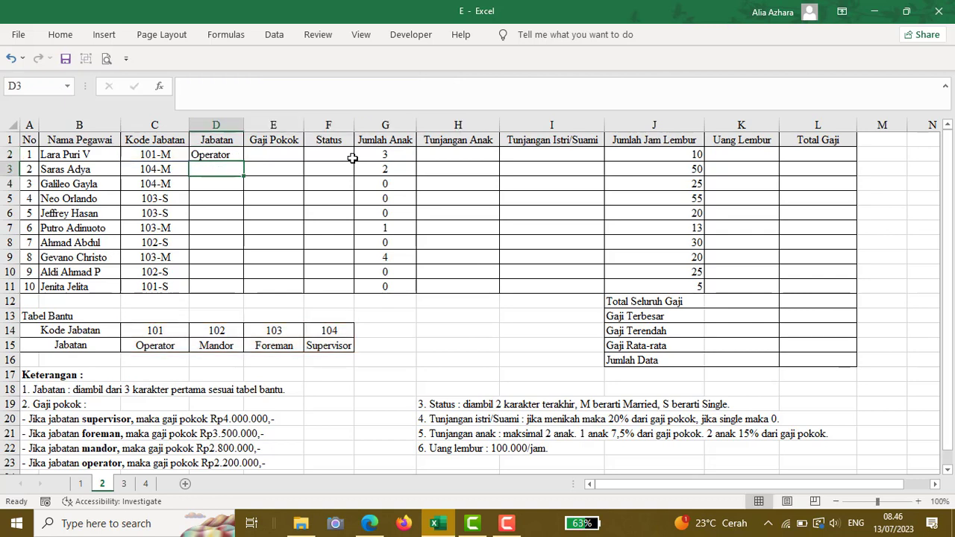
click(236, 156)
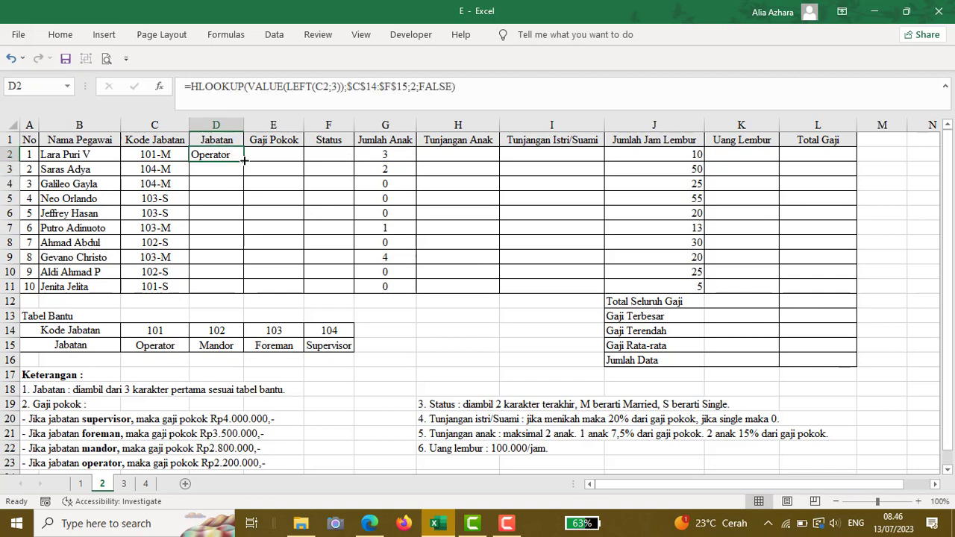
double_click(244, 161)
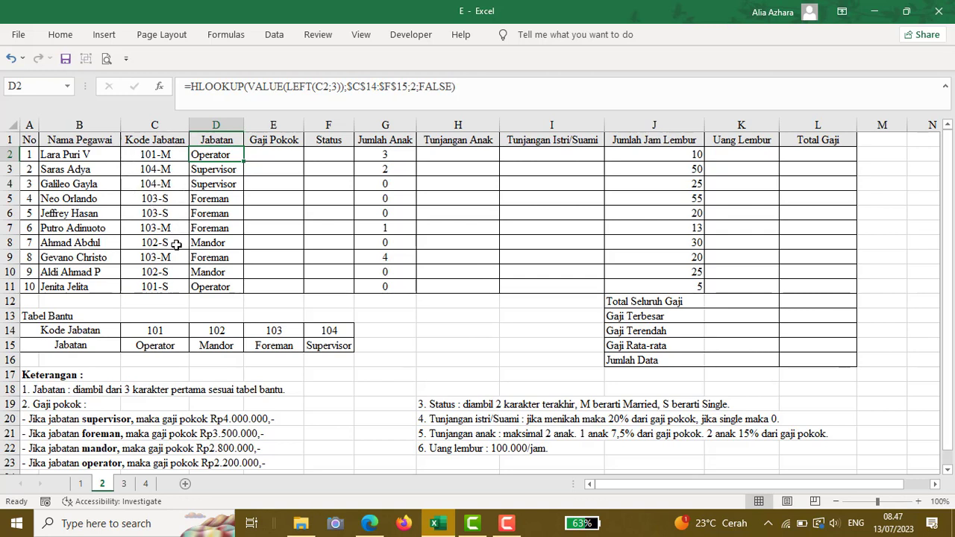
Review the Gaji pokok rules in rows 20 to 23 and begin an IF formula in E2 returning 4000000 when D2="Supervisor"
click(279, 154)
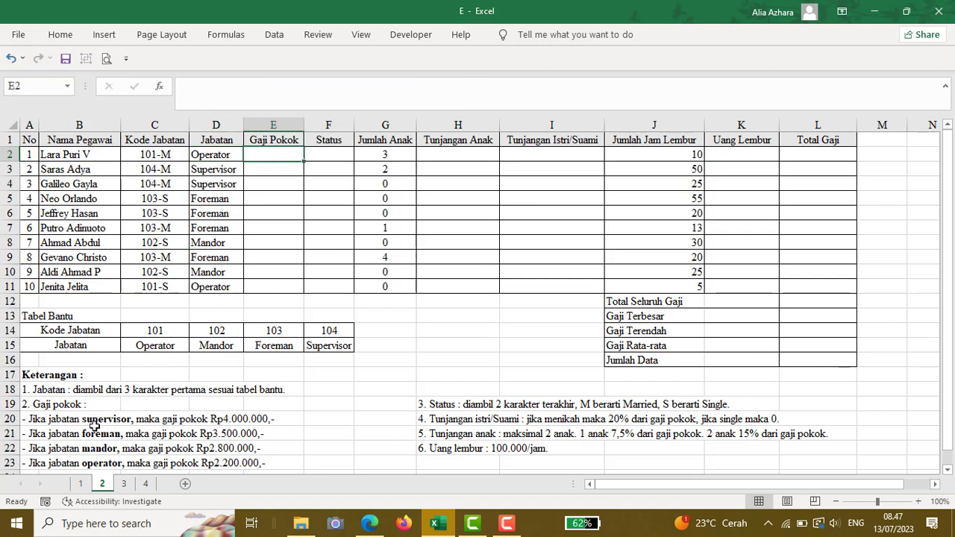
drag(35, 419, 266, 459)
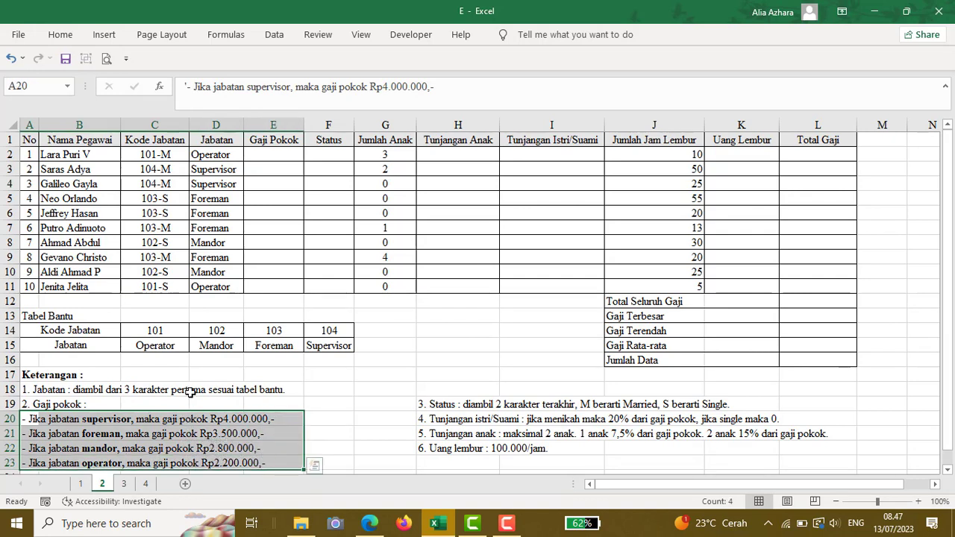
click(278, 154)
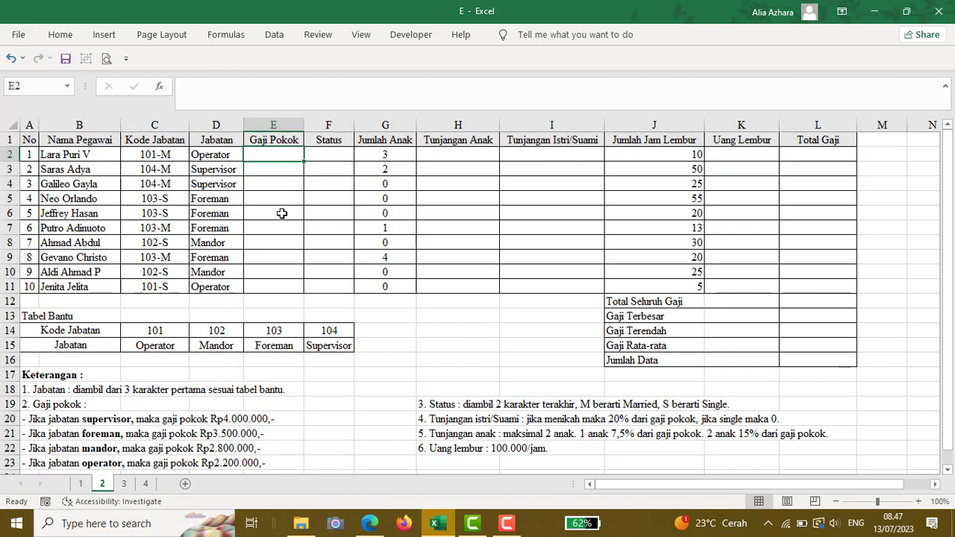
text(=IF)
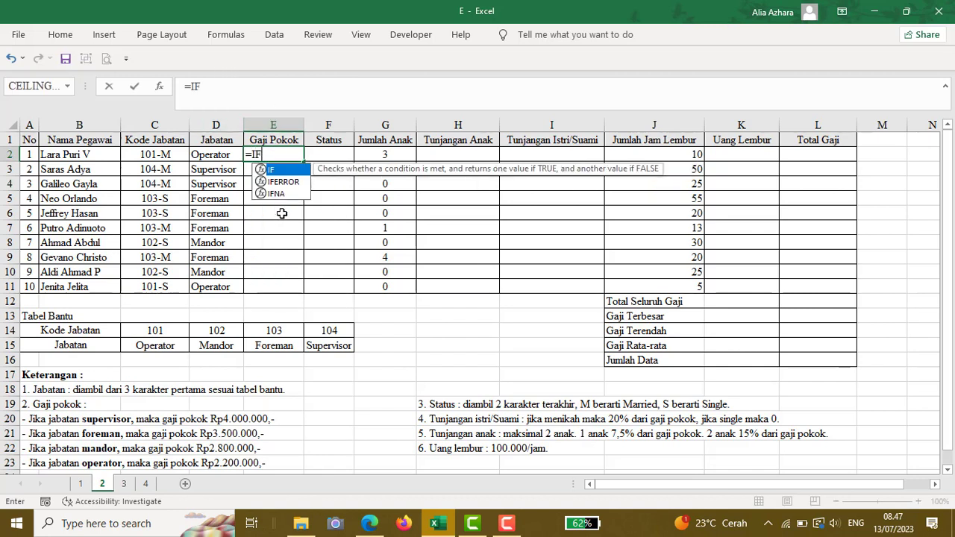
text(()
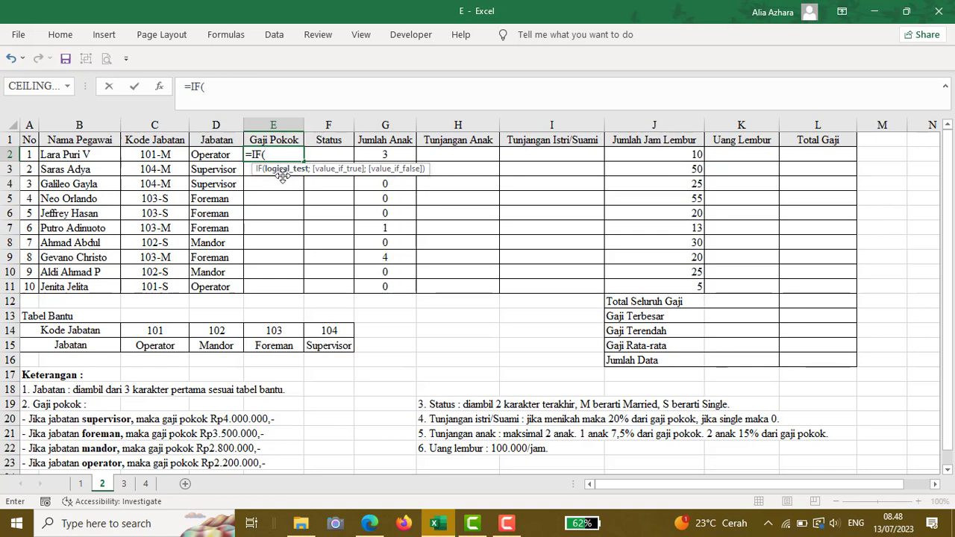
click(206, 153)
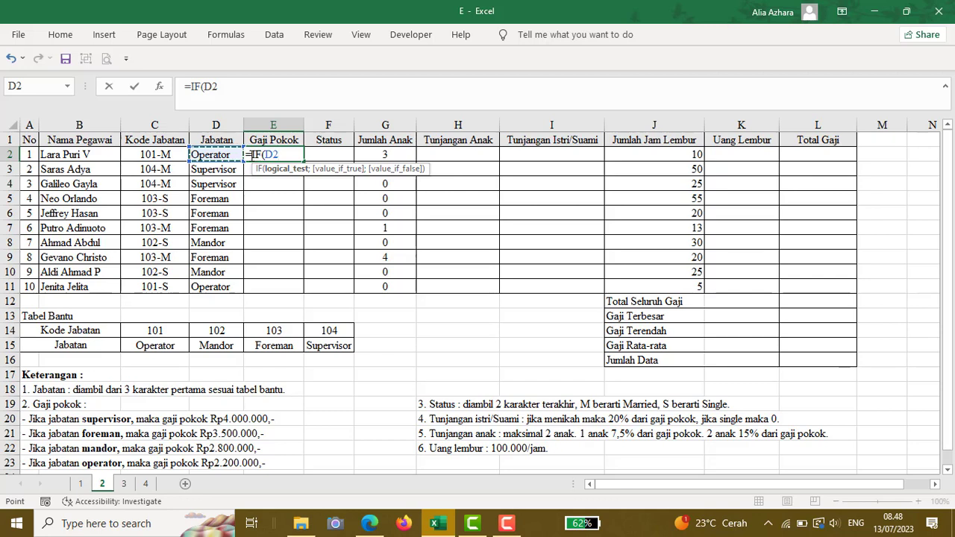
text(="Supervisor)
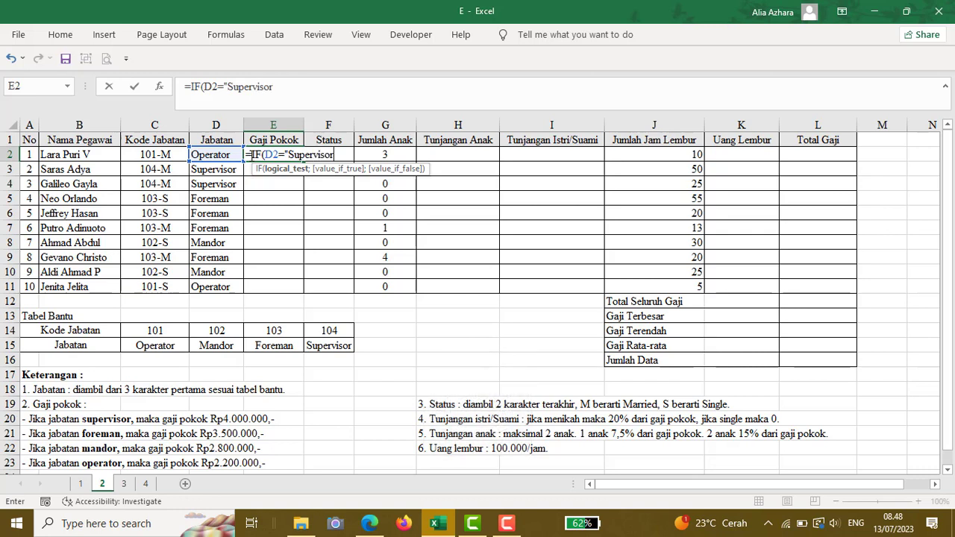
text(";)
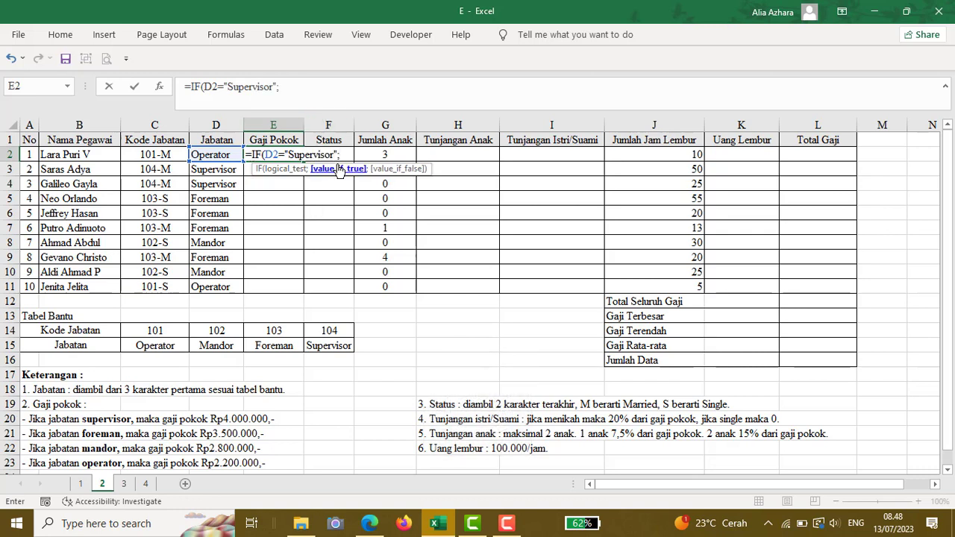
click(319, 87)
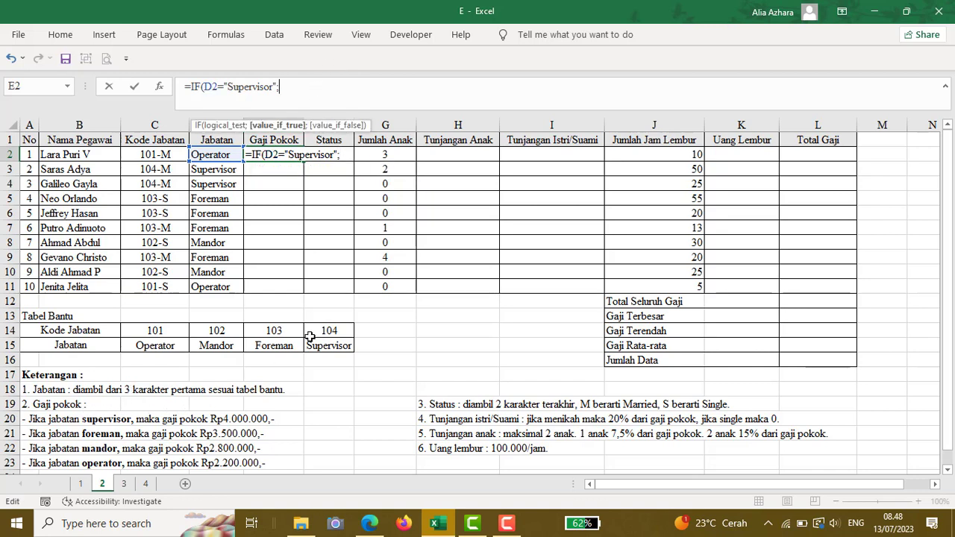
text(4000000)
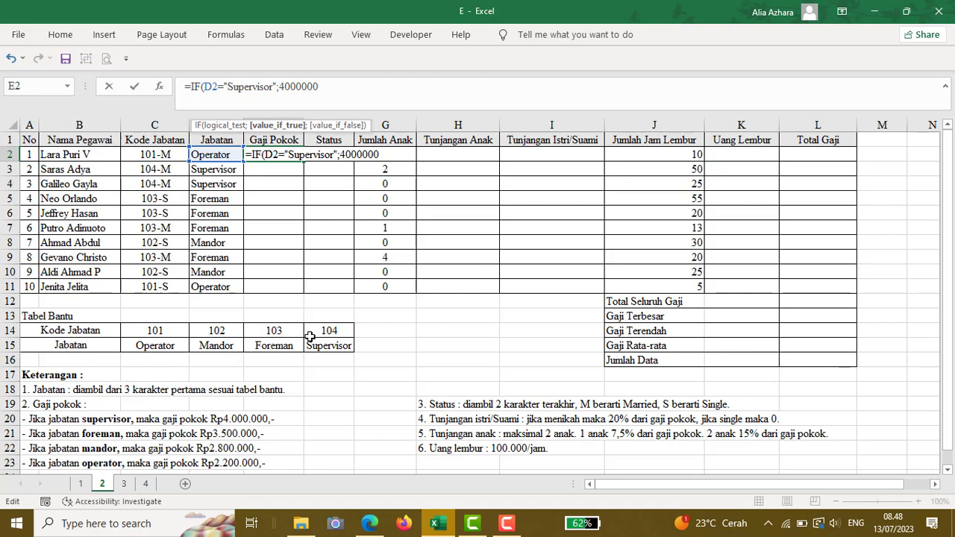
text(;)
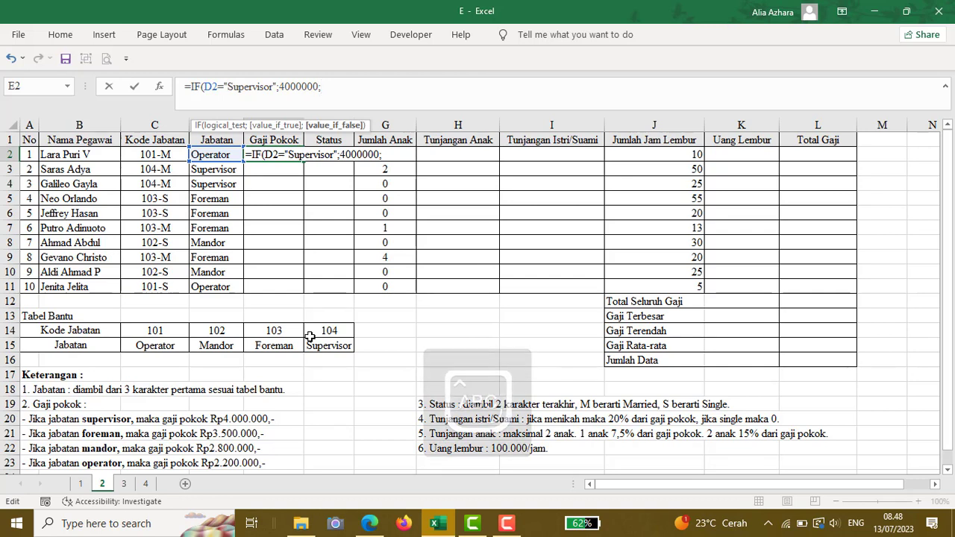
Add a nested IF to the E2 formula that returns 3500000 when D2="Foreman"
text(IF()
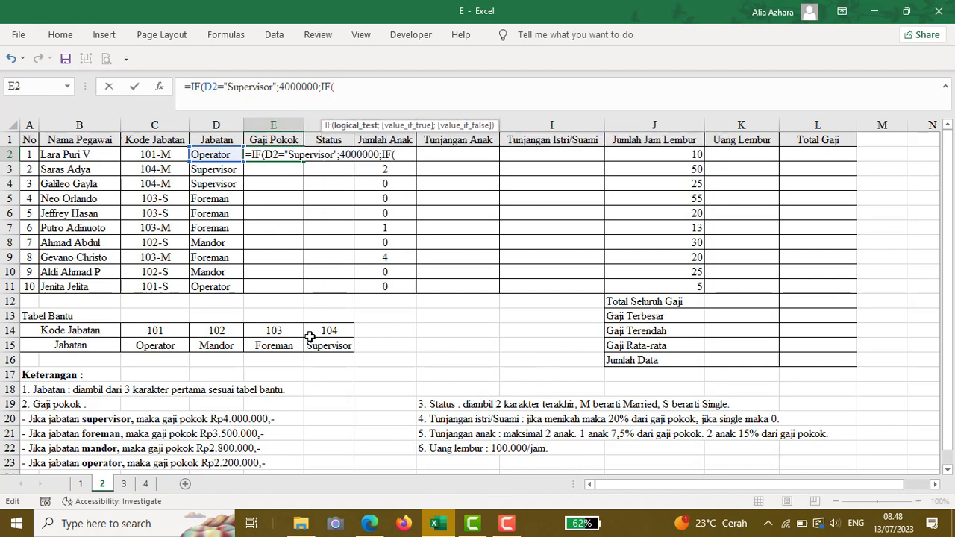
click(213, 154)
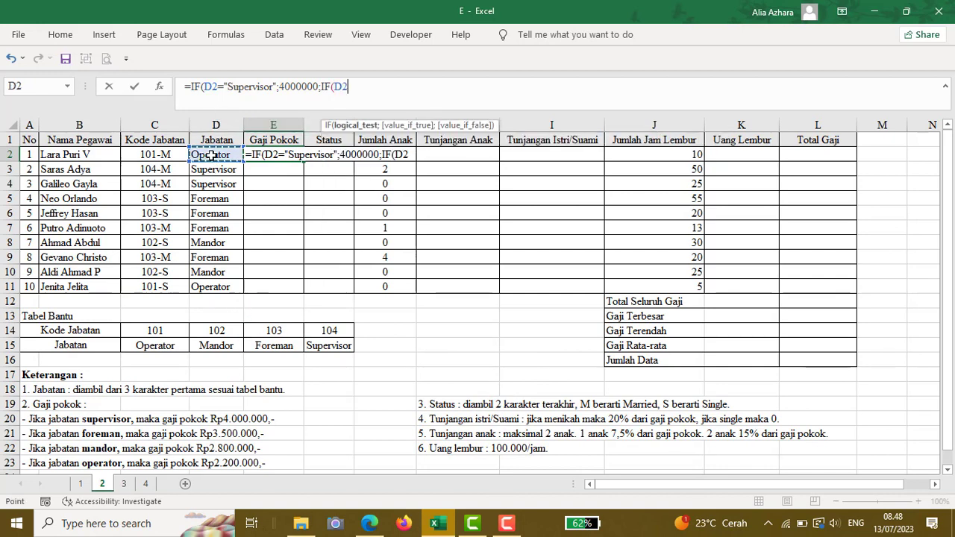
text(=)
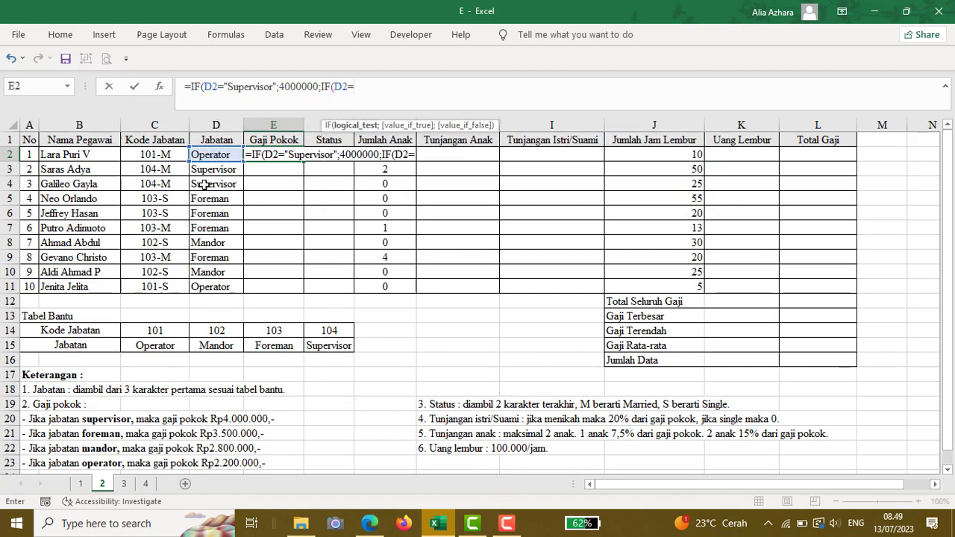
text(")
text(Forem)
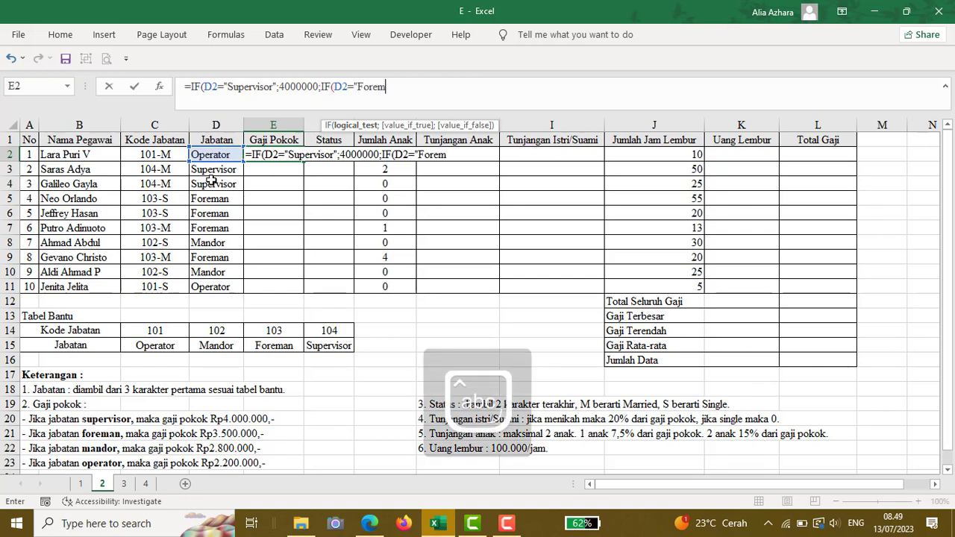
text(an";)
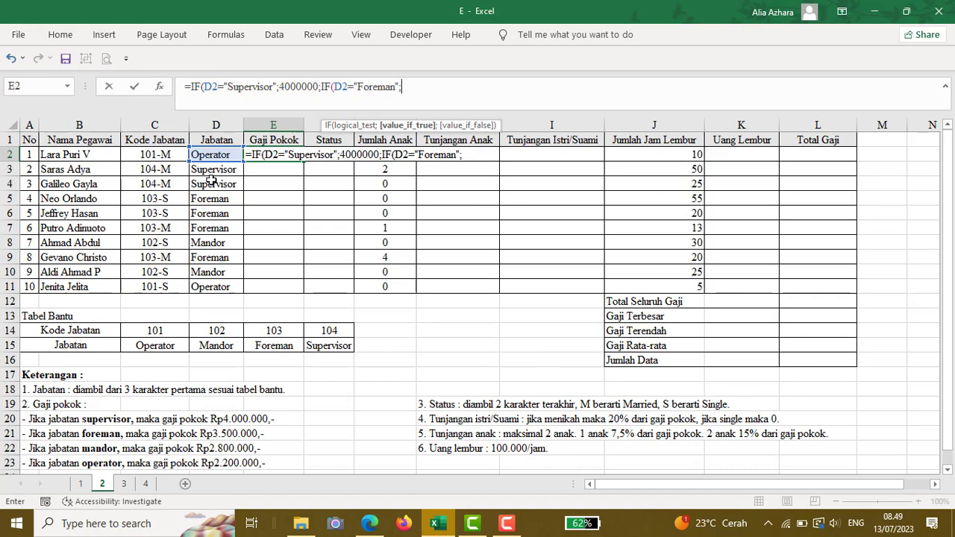
text(3500000)
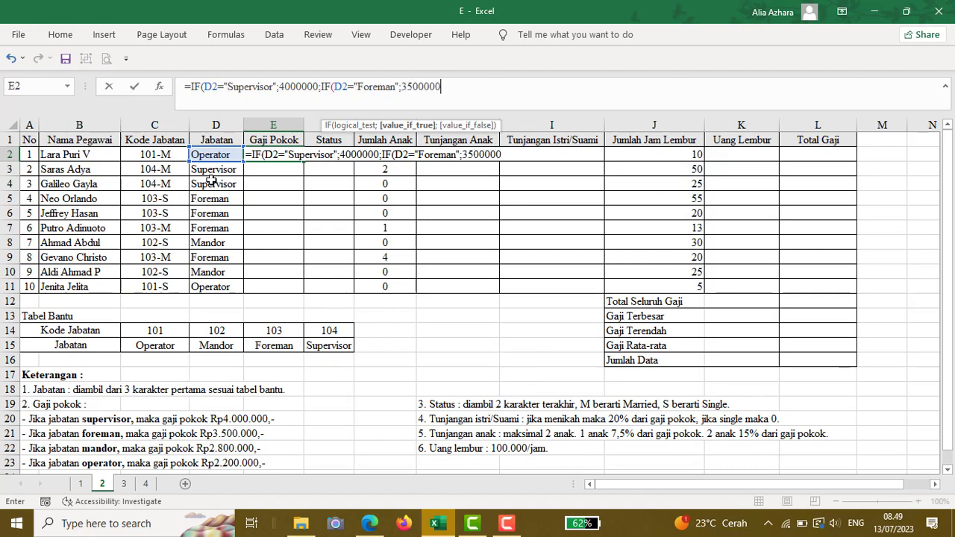
text(;)
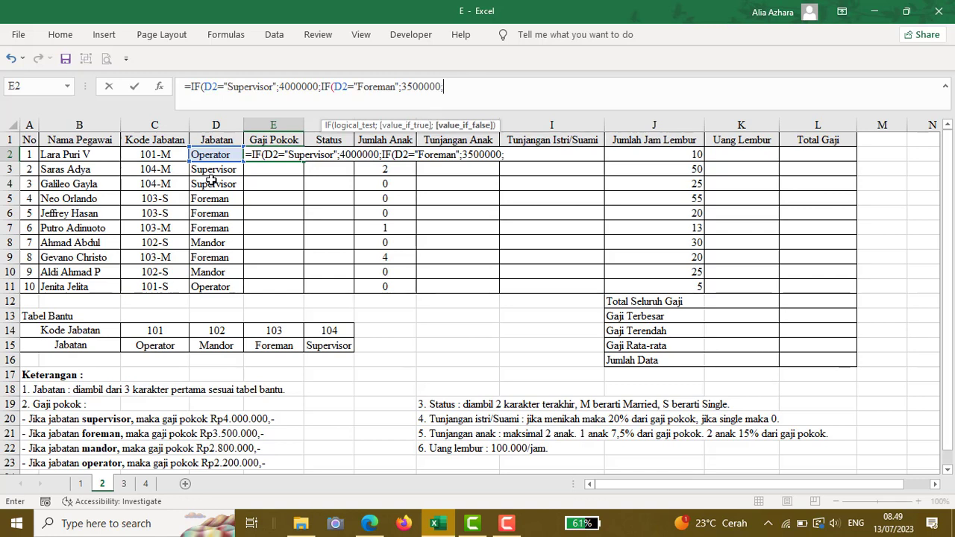
Add a third nested IF to the E2 formula that returns 2800000 when D2="Mandor"
key(Caps_Lock)
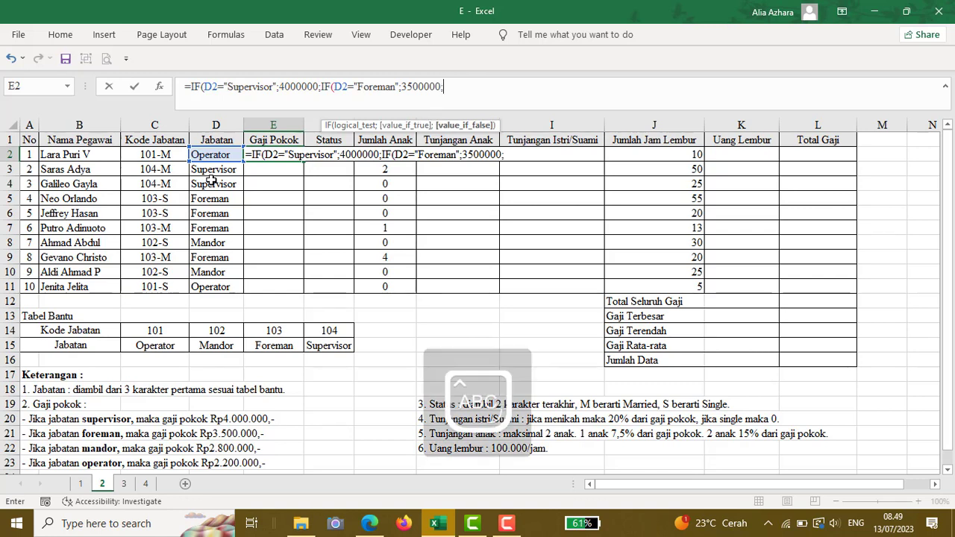
text(IF()
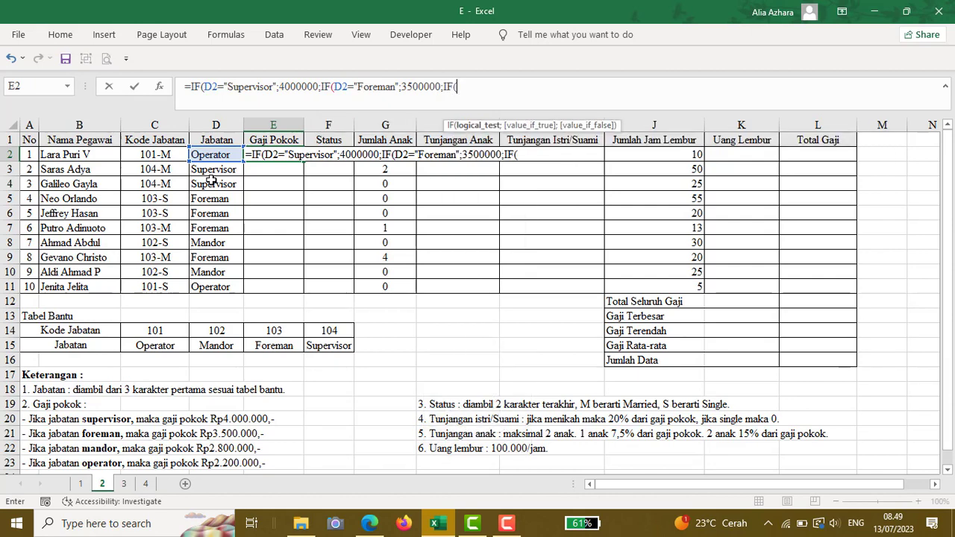
click(213, 155)
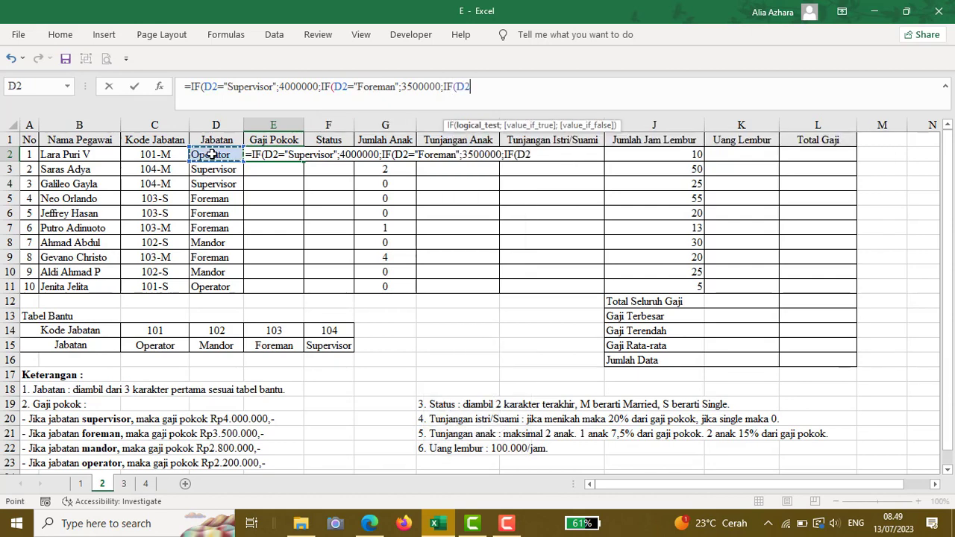
text(="Mandor)
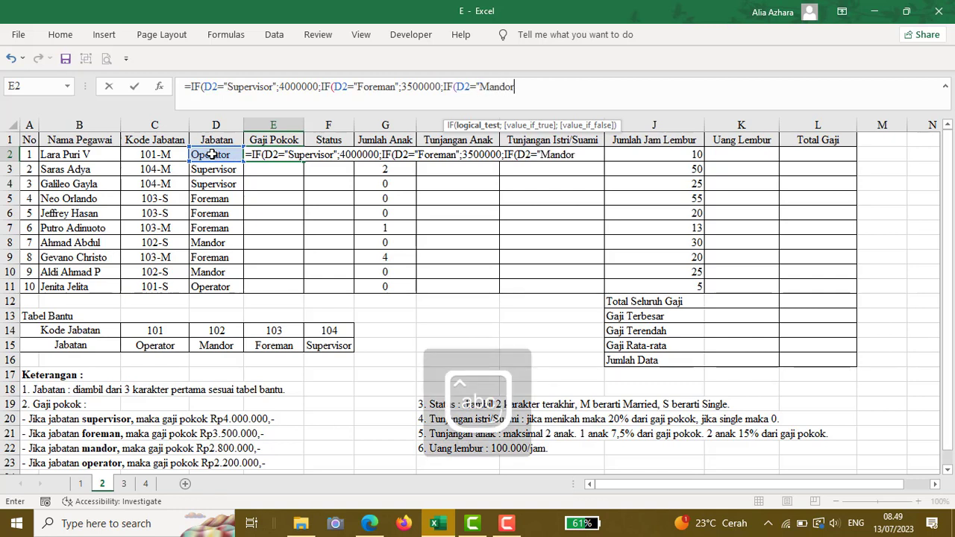
text(";)
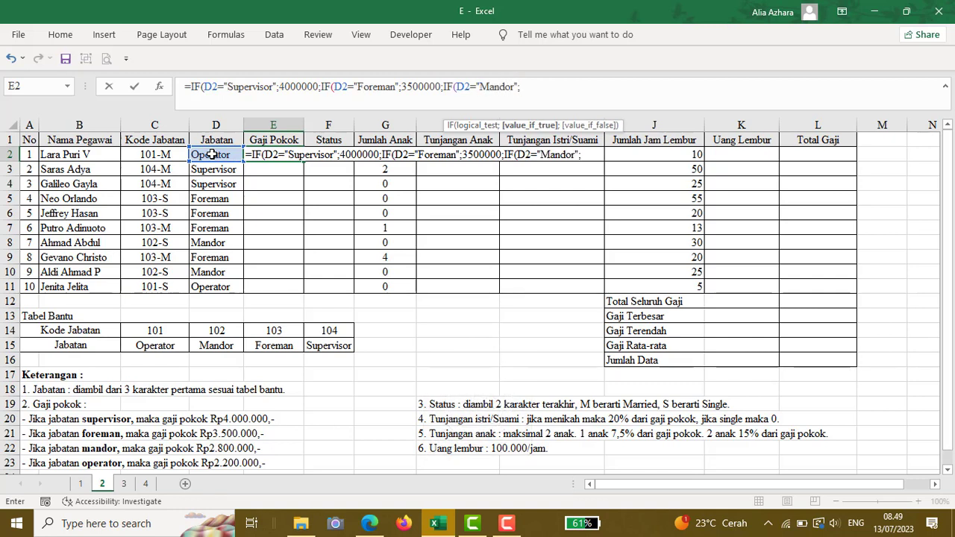
text(2800000)
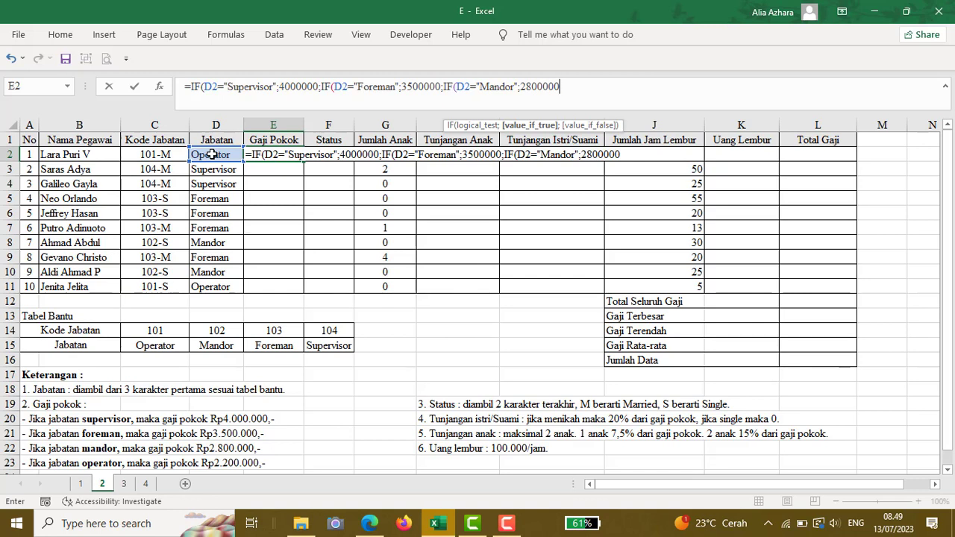
text(;)
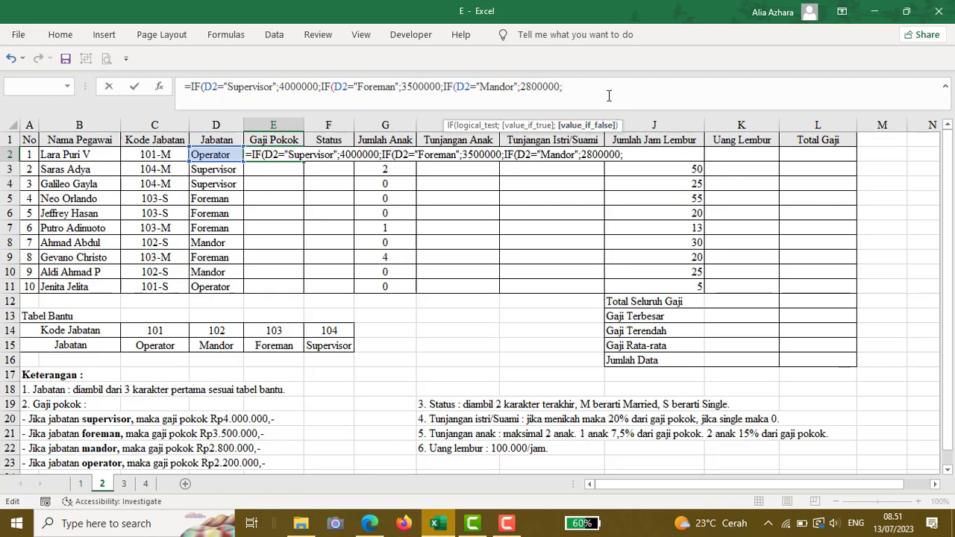
Complete the E2 formula with 2200000 as the fallback value and fill it down the Gaji Pokok column to E11
text(2200000)
text())
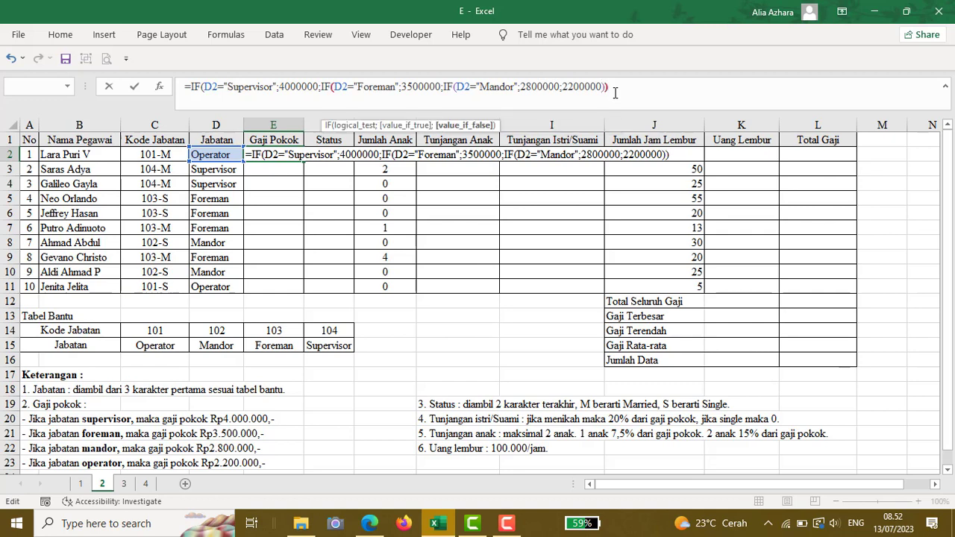
text()))
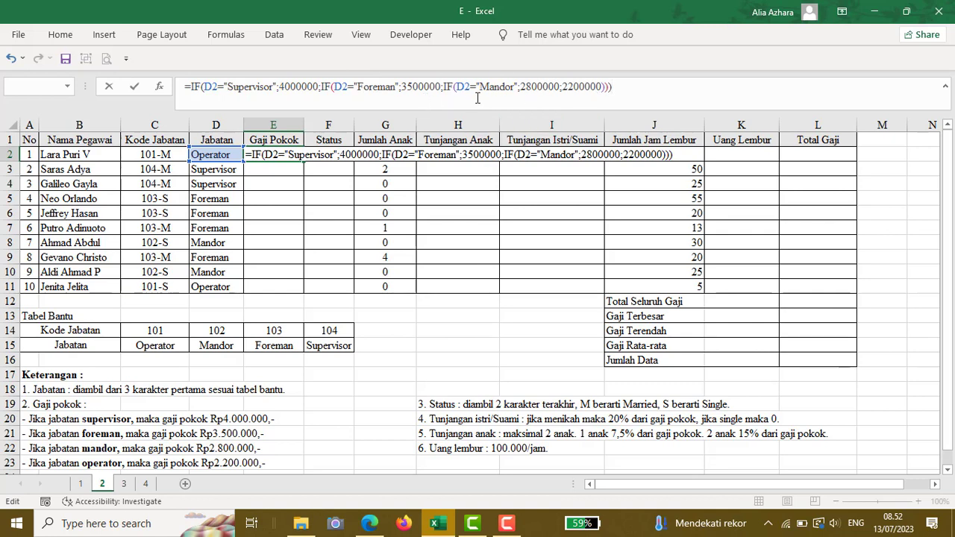
key(Return)
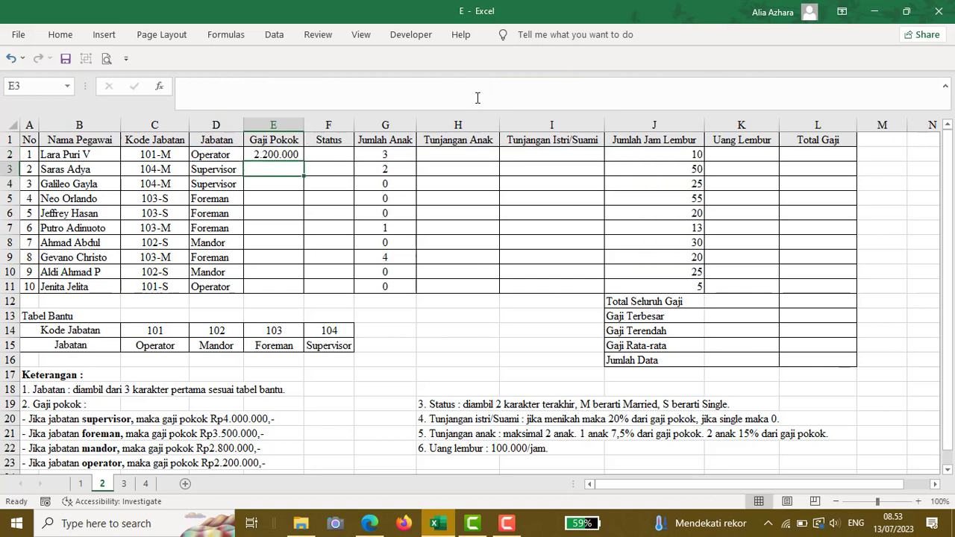
click(294, 153)
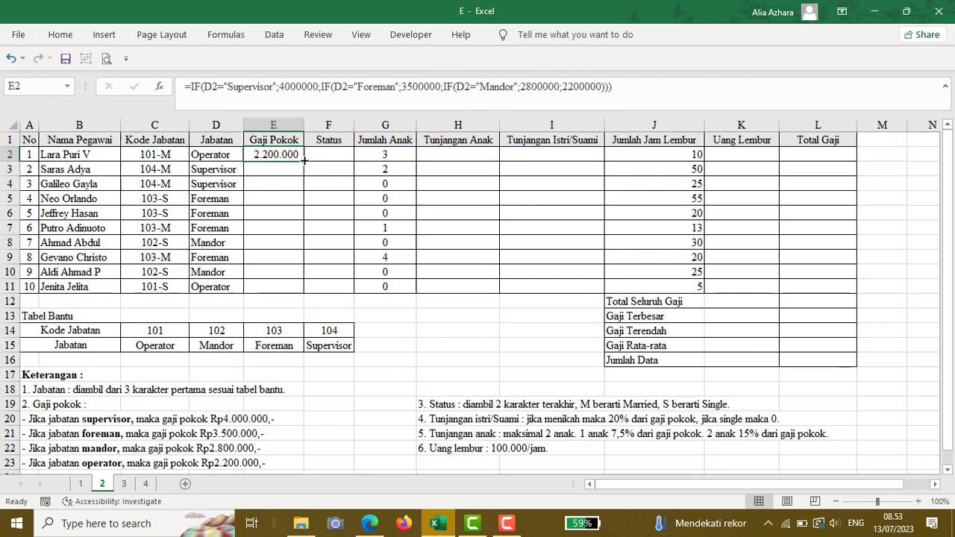
double_click(305, 160)
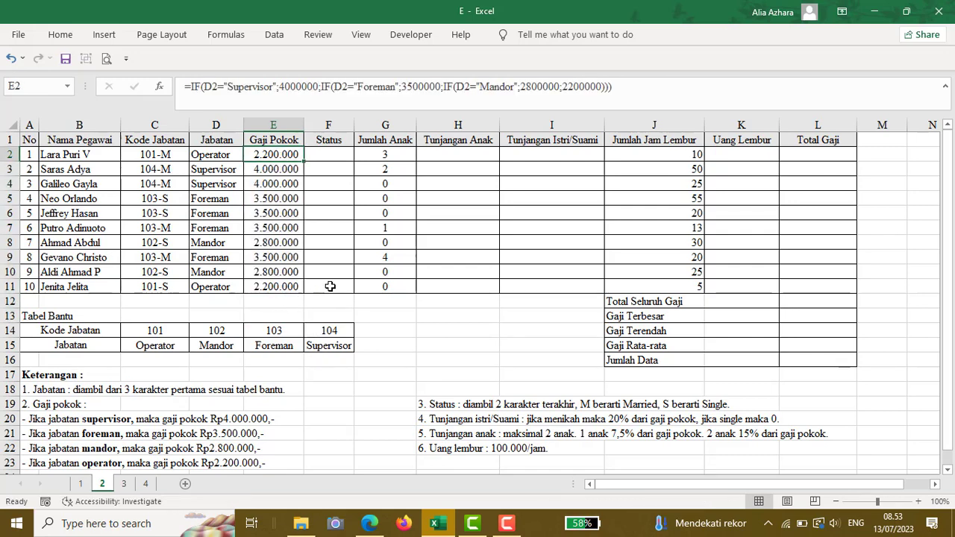
Review the Status rule in H19 and begin an IF formula in F2 that tests RIGHT(C2;1)="M"
click(431, 393)
click(328, 155)
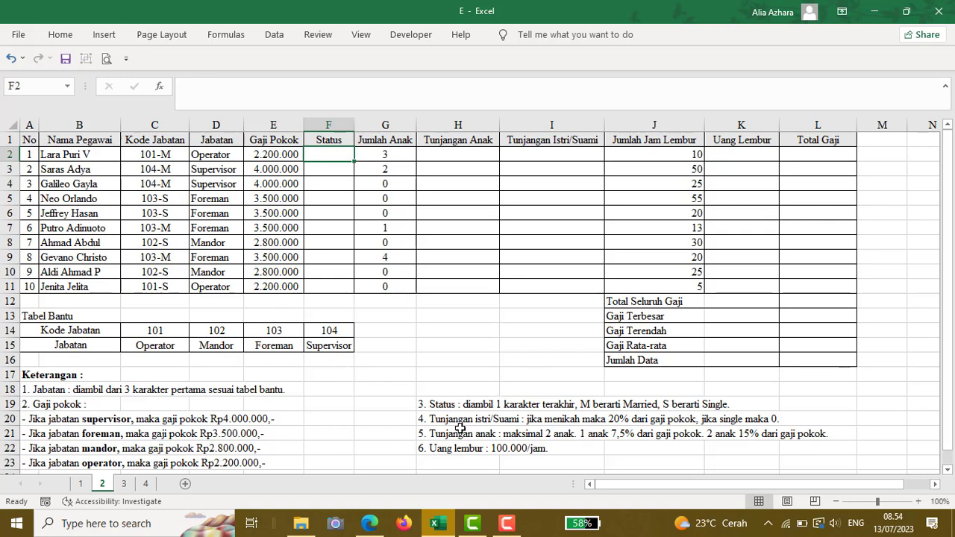
click(431, 403)
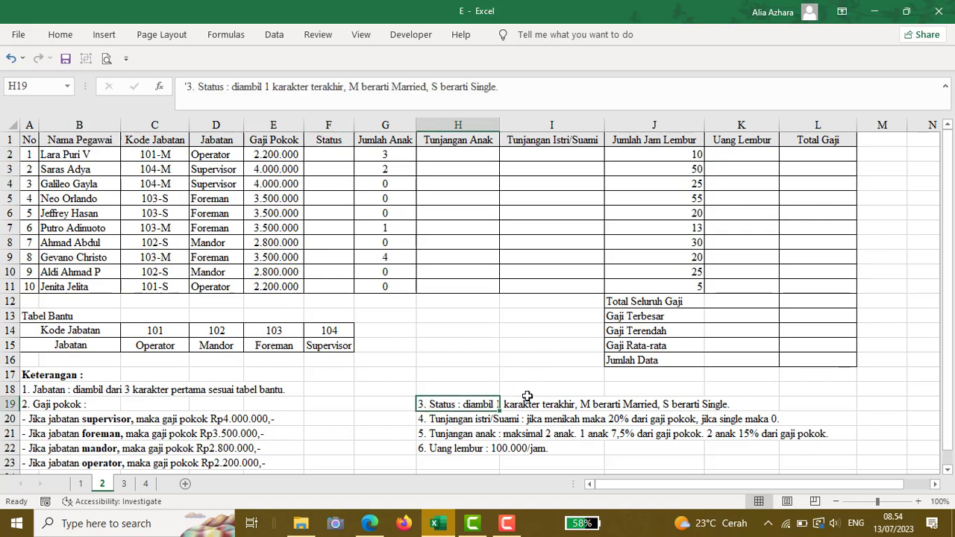
drag(478, 409, 692, 401)
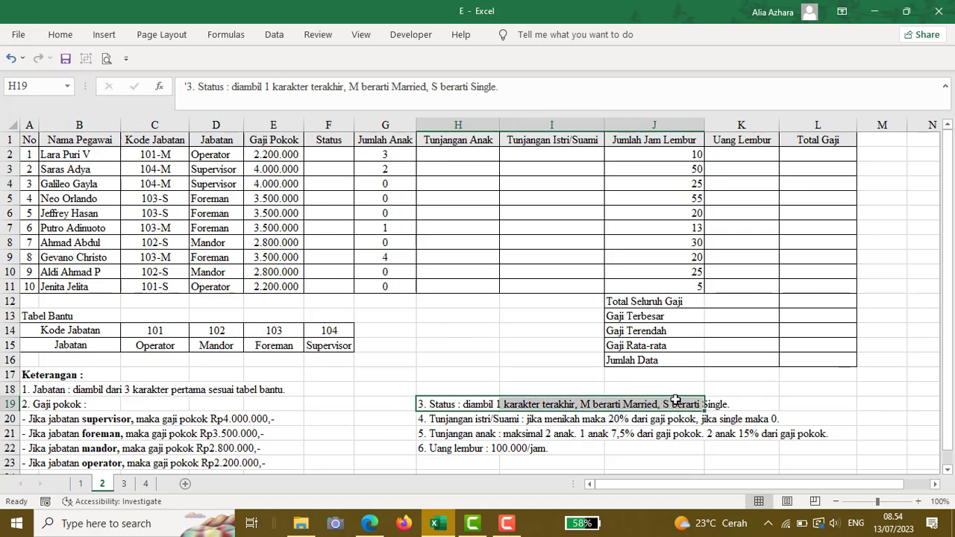
click(317, 159)
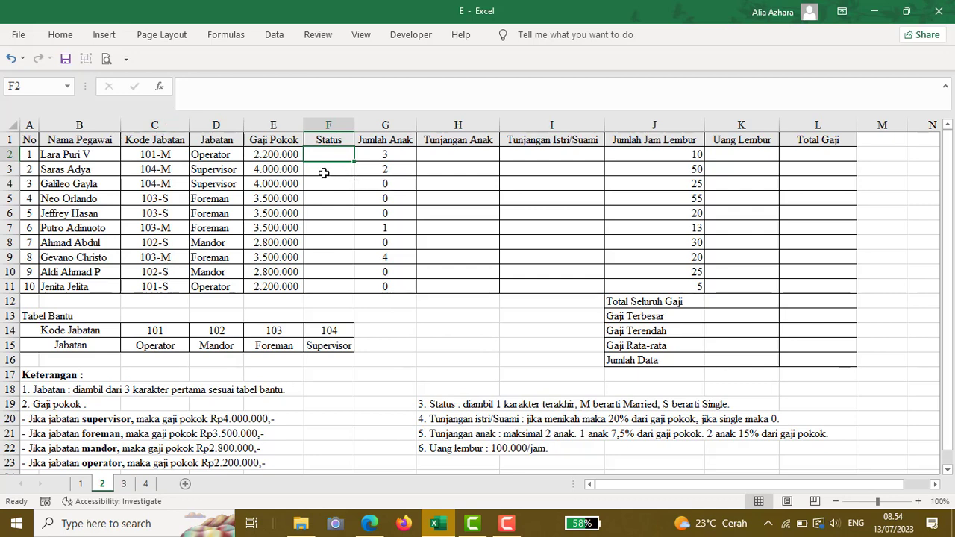
text(=I)
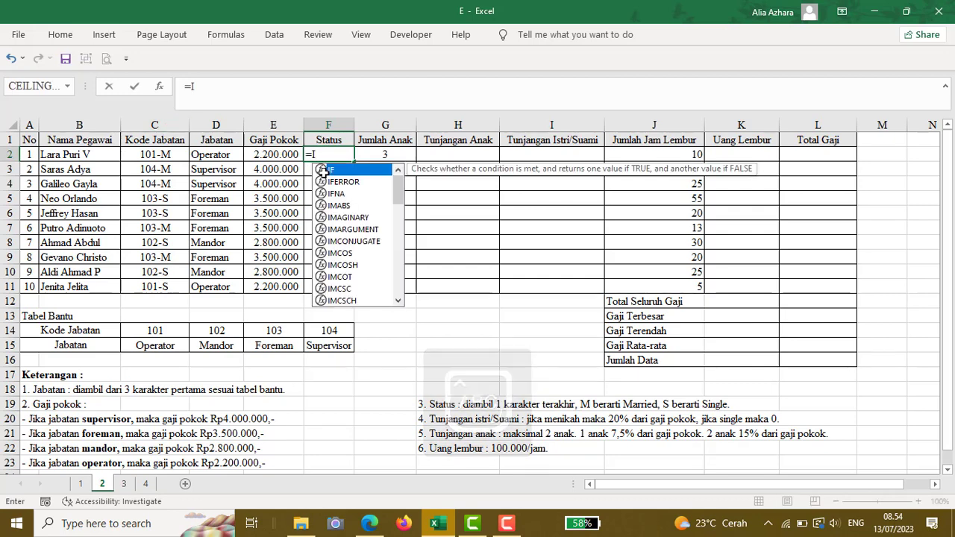
text(F(RI)
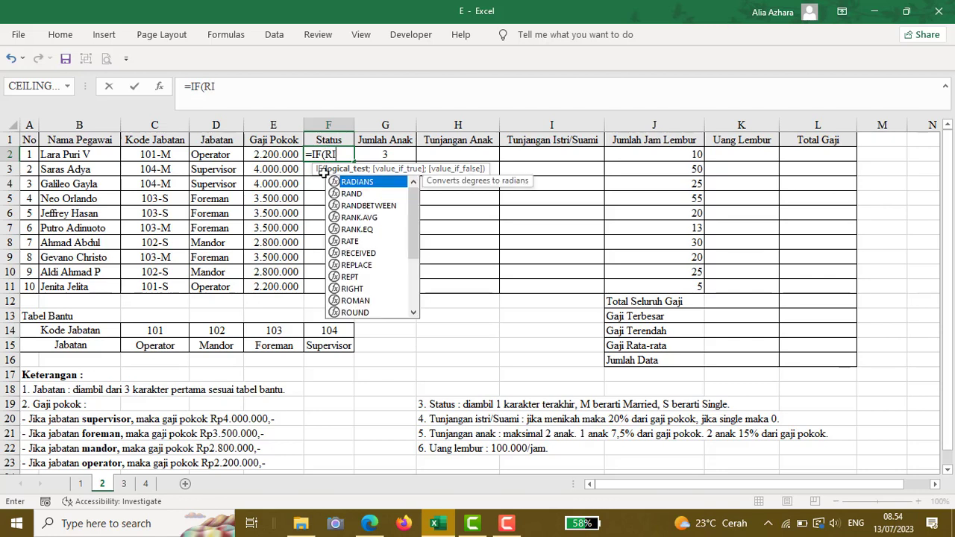
text(GHT()
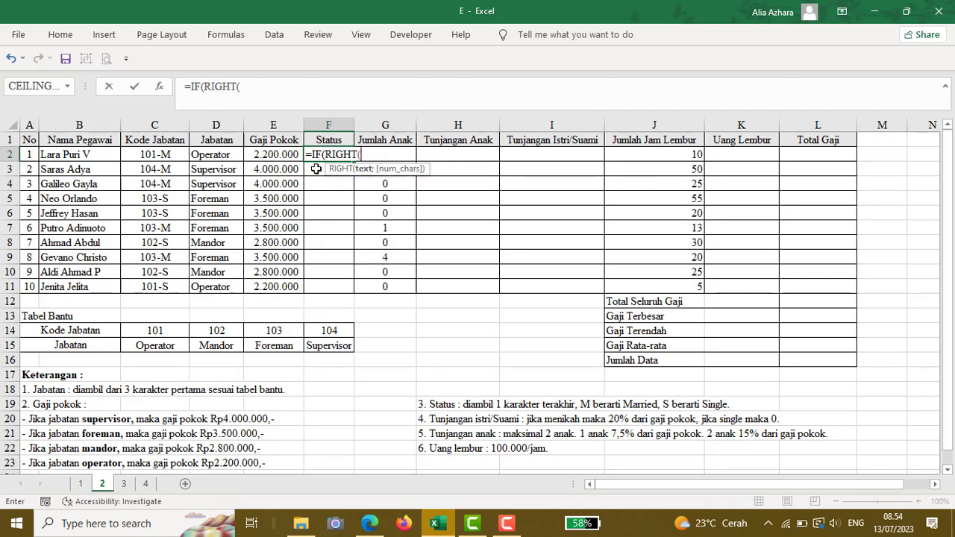
click(170, 153)
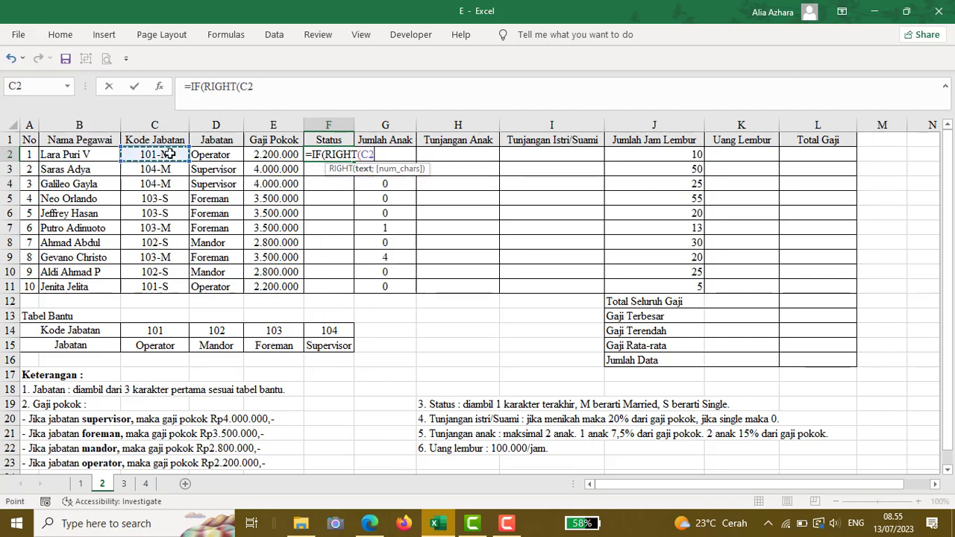
text(;)
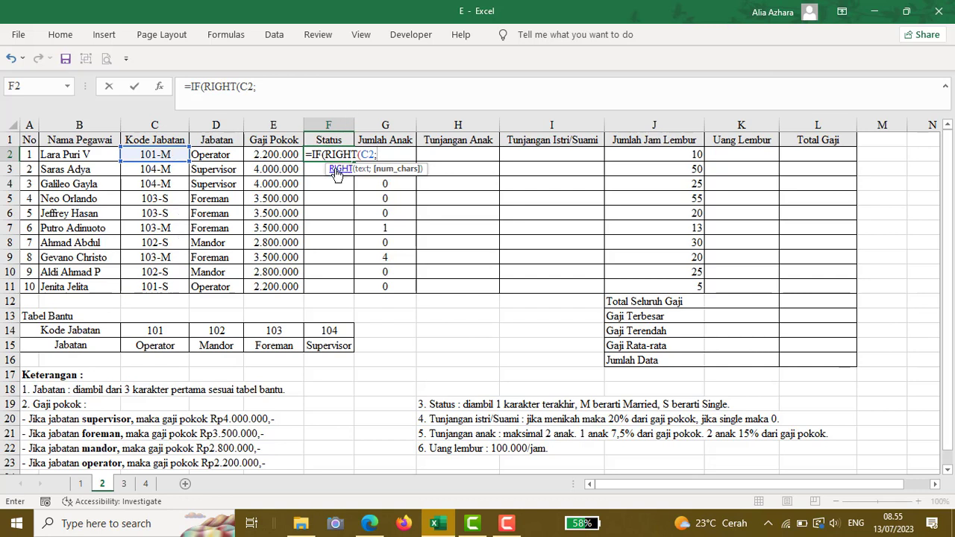
text(1)=)
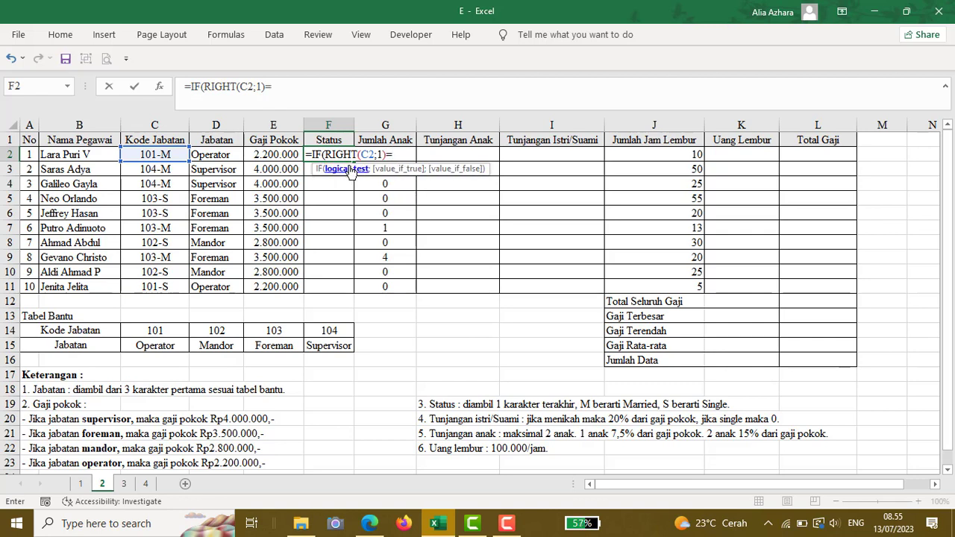
text("M")
Complete the F2 formula so it returns "Menikah" when the test is true and "Single" otherwise
text(;")
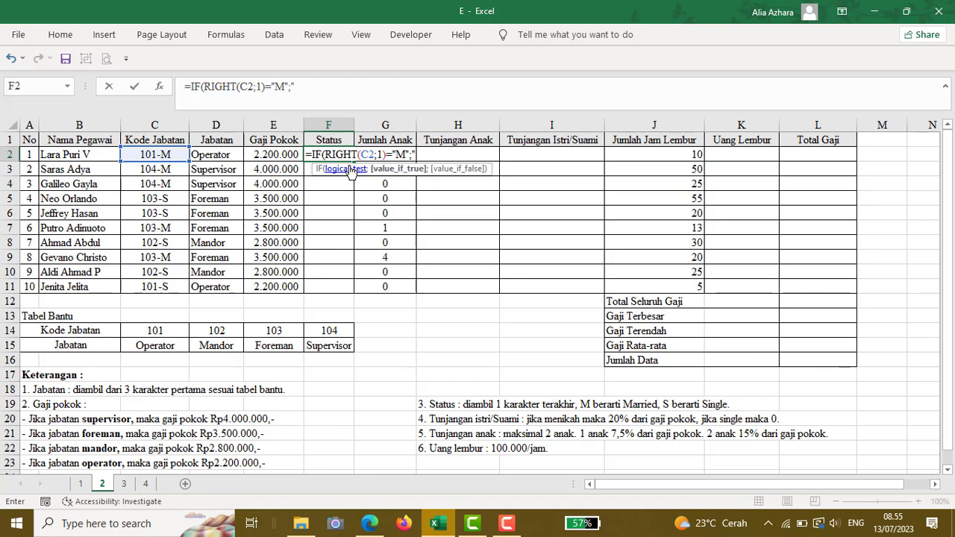
text(Menikah)
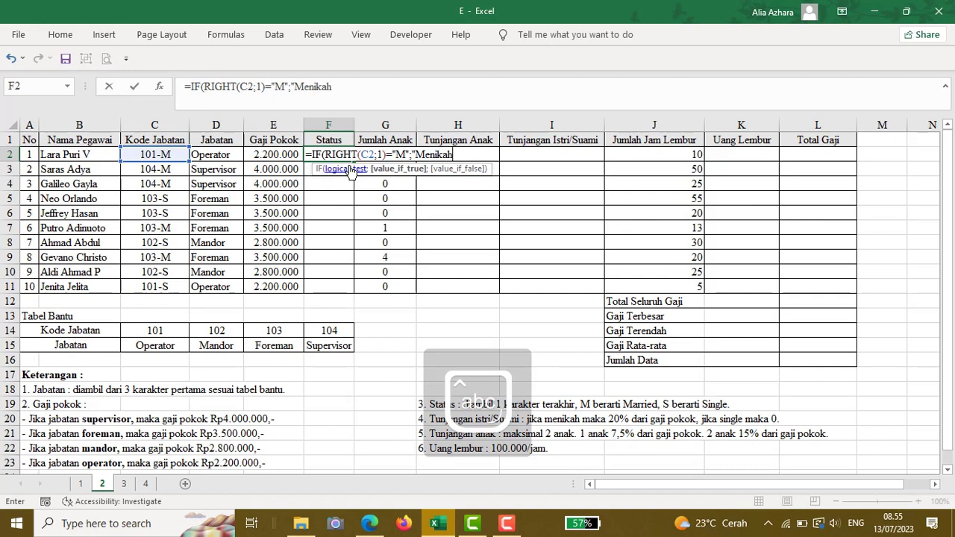
text(";)
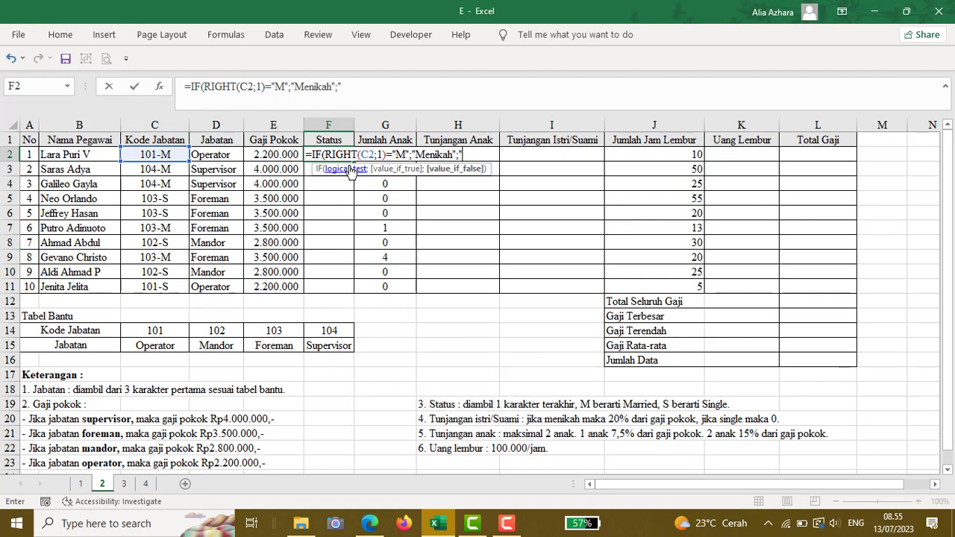
key(Caps_Lock)
text("Single)
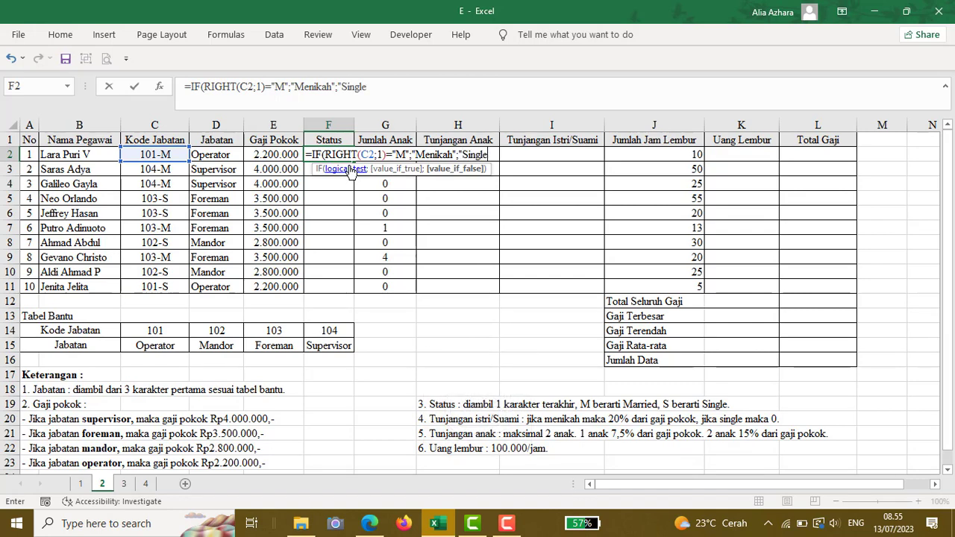
text("))
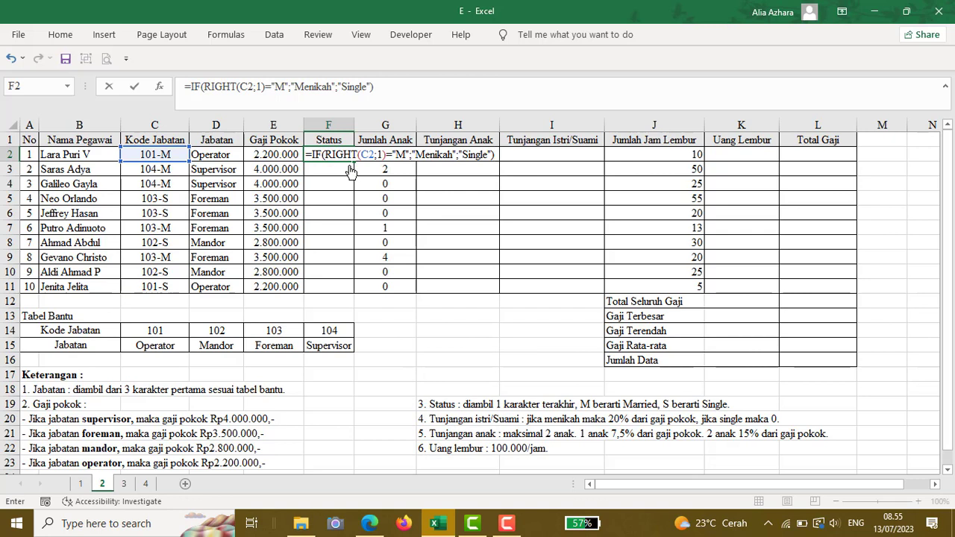
key(Return)
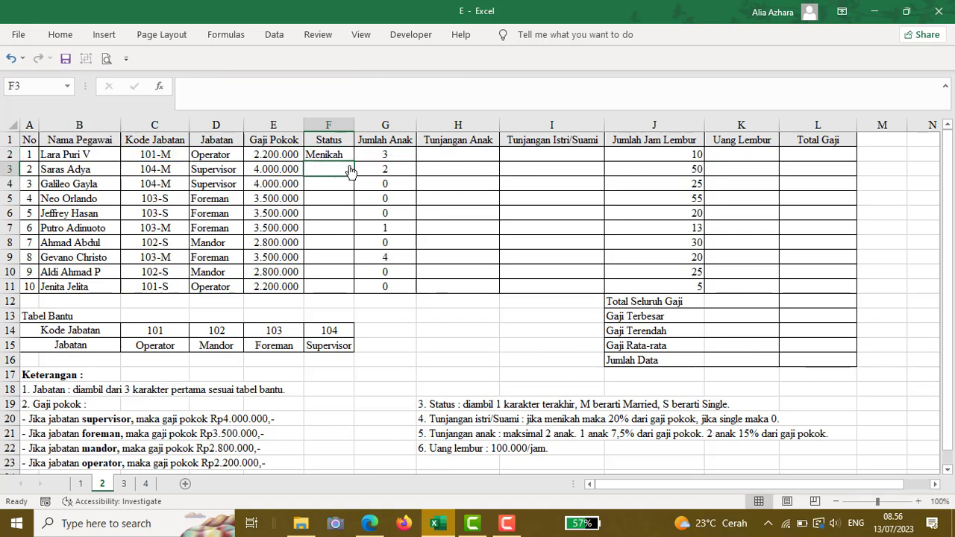
Fill the F2 formula down the Status column to F11
click(332, 156)
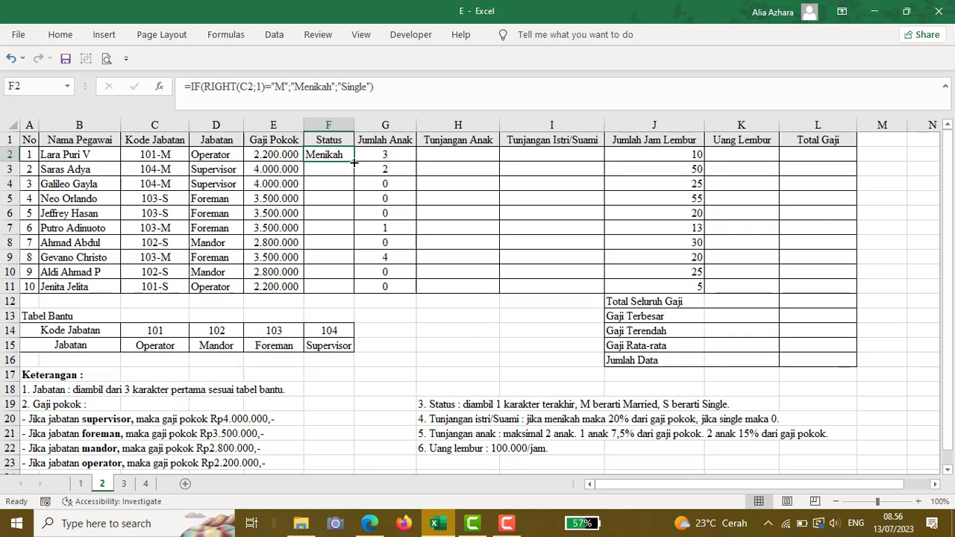
drag(353, 162, 352, 291)
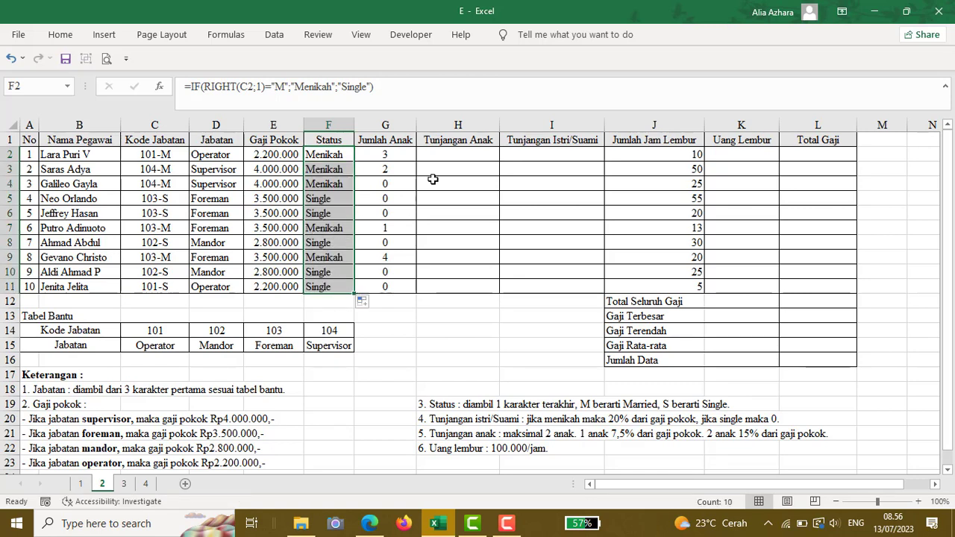
click(329, 156)
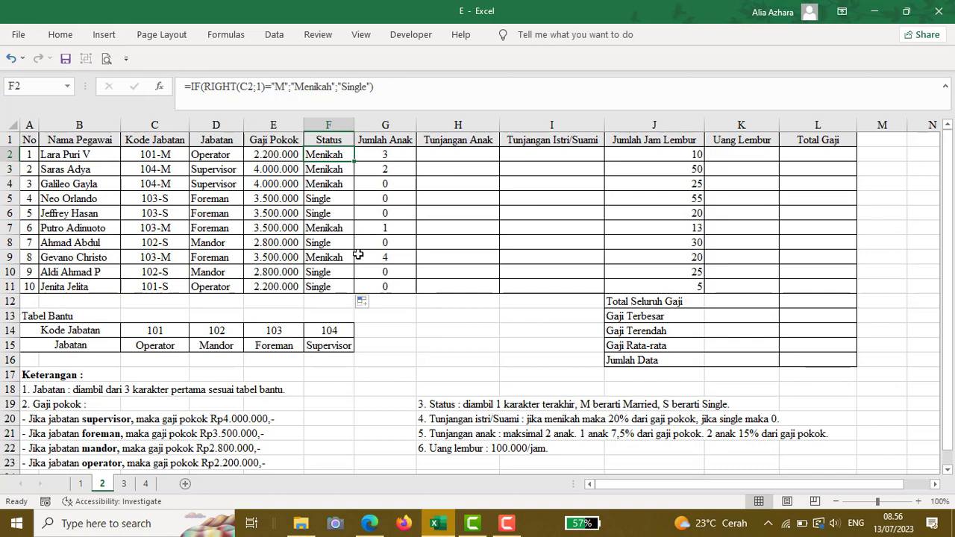
Review the Tunjangan Anak rule in H21 and begin an IF formula in H2 that tests G2>2
click(456, 156)
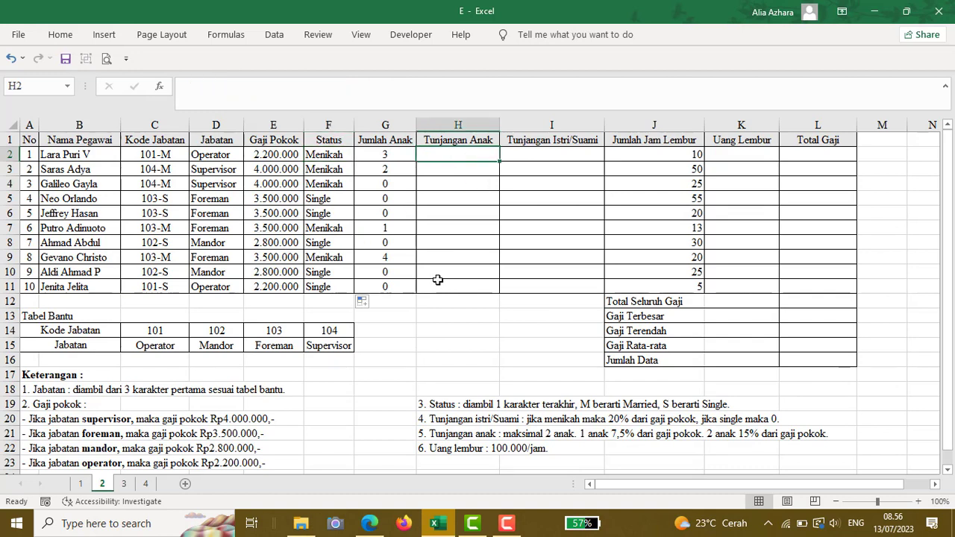
click(431, 422)
click(433, 438)
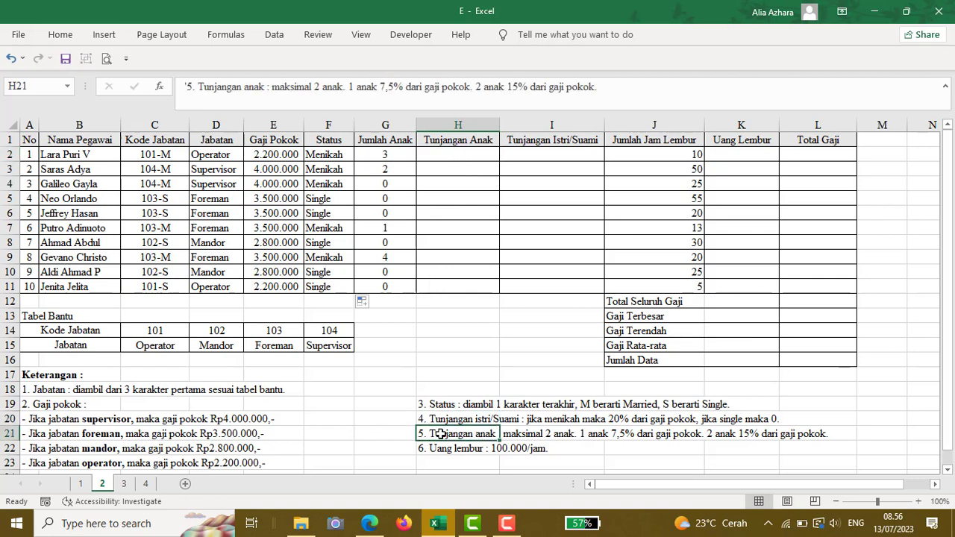
click(394, 436)
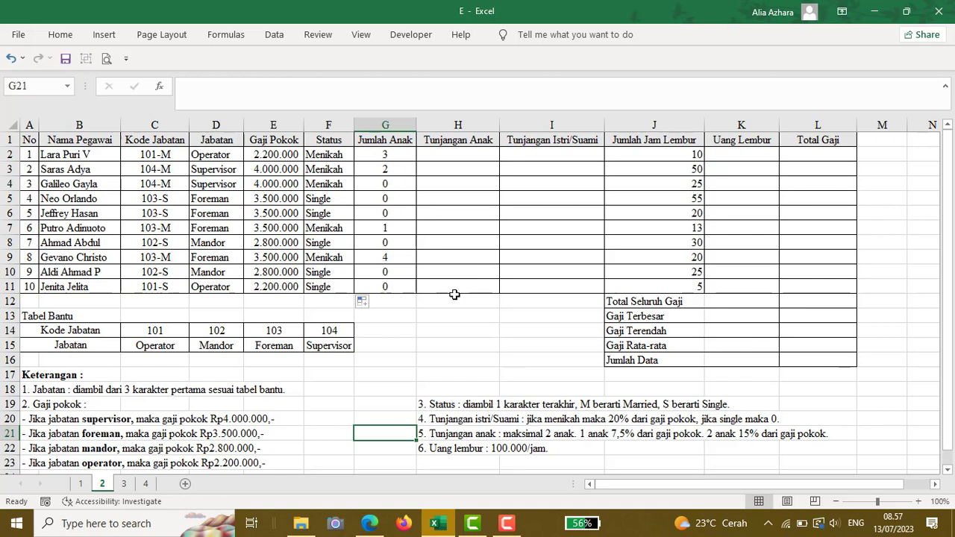
click(457, 154)
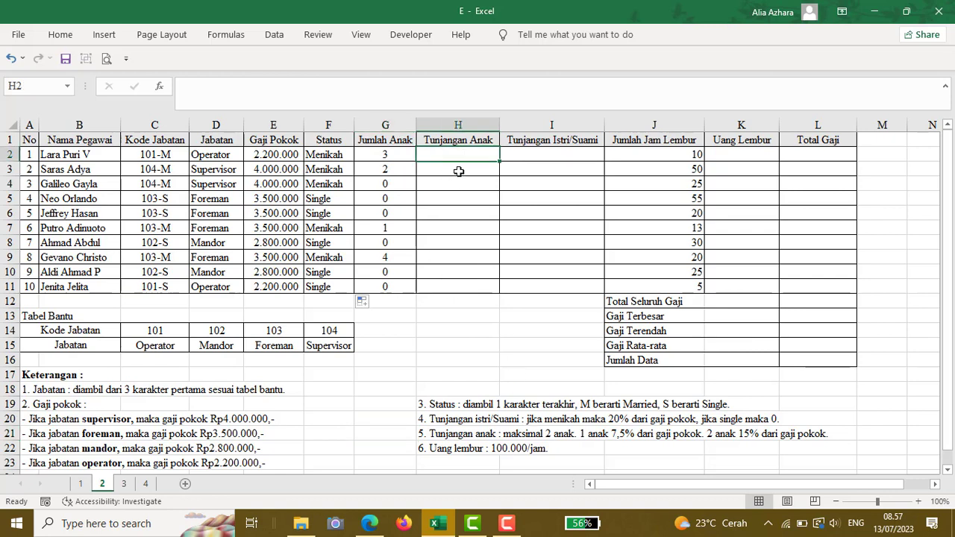
text(=I)
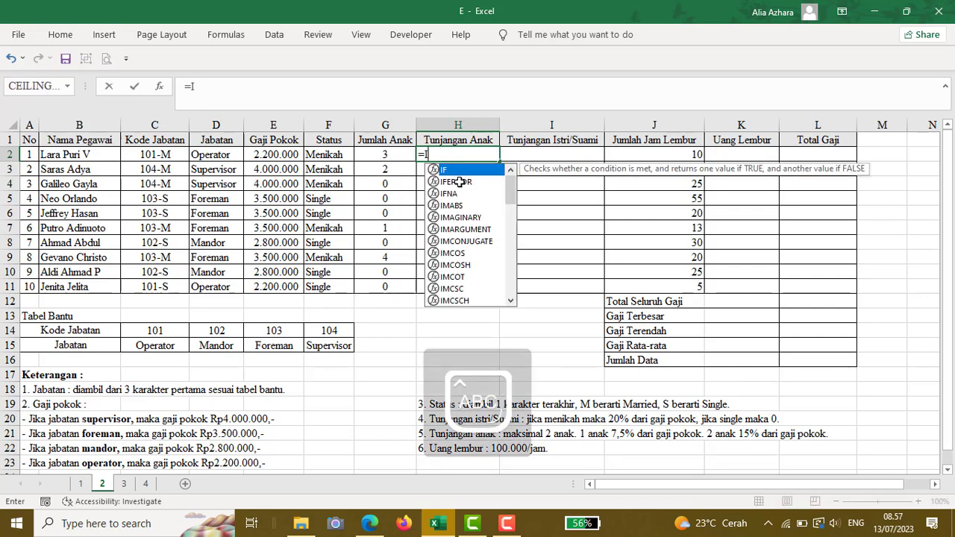
text(F()
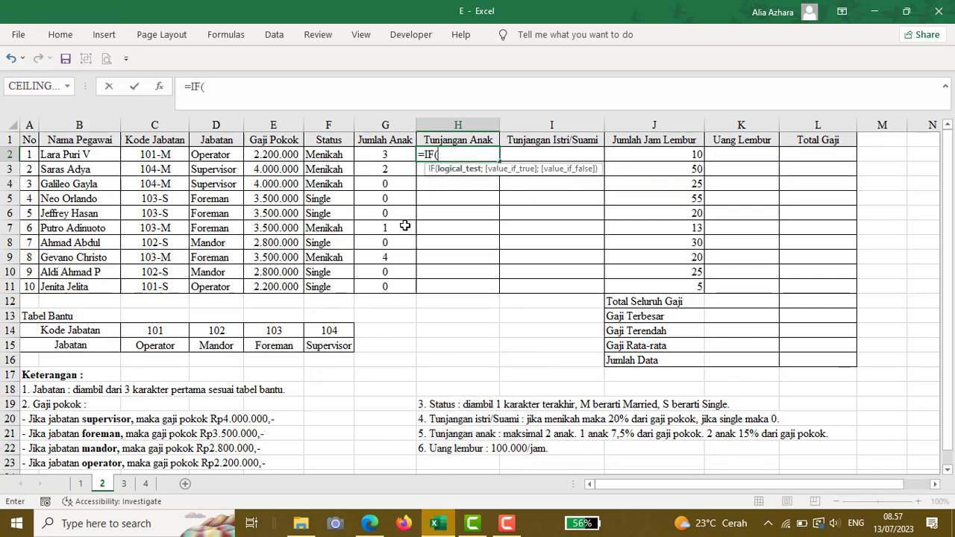
click(387, 157)
text(>)
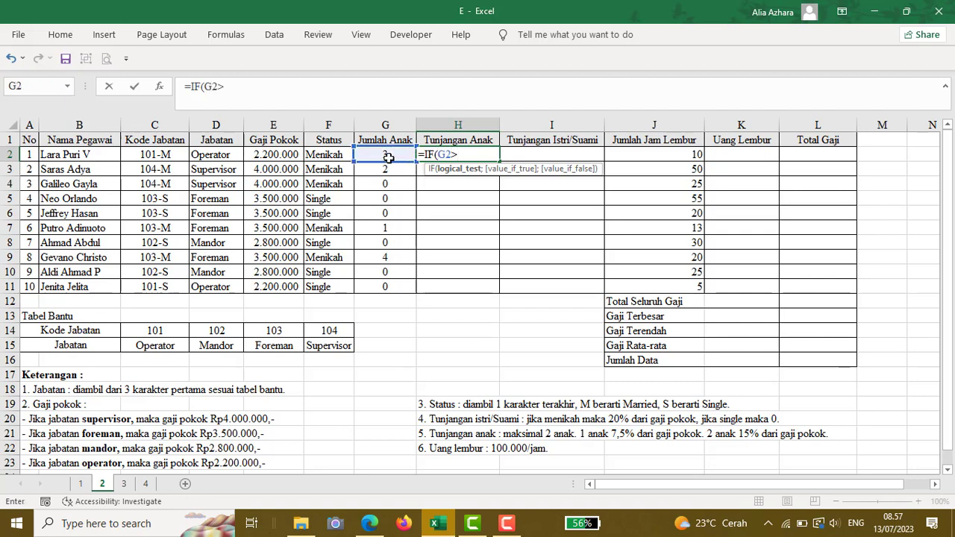
text(2;)
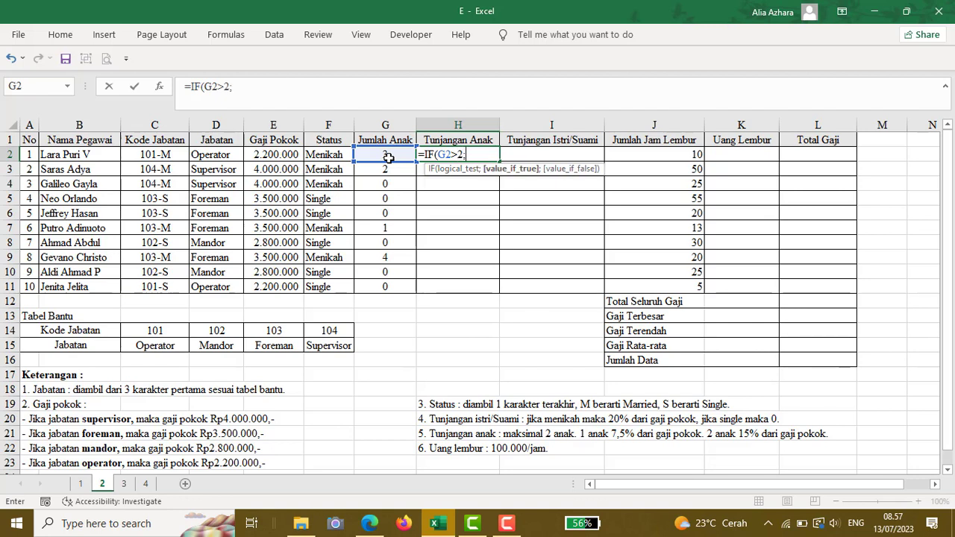
Complete the H2 formula so it returns 15%*E2 when the test is true and (7,5%*E2)*G2 otherwise
text(15%*)
click(275, 154)
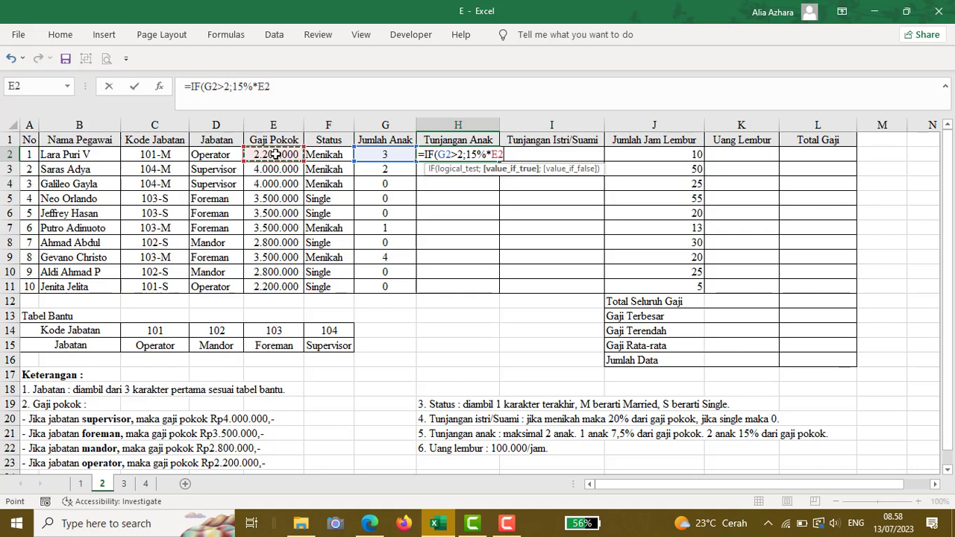
text(;()
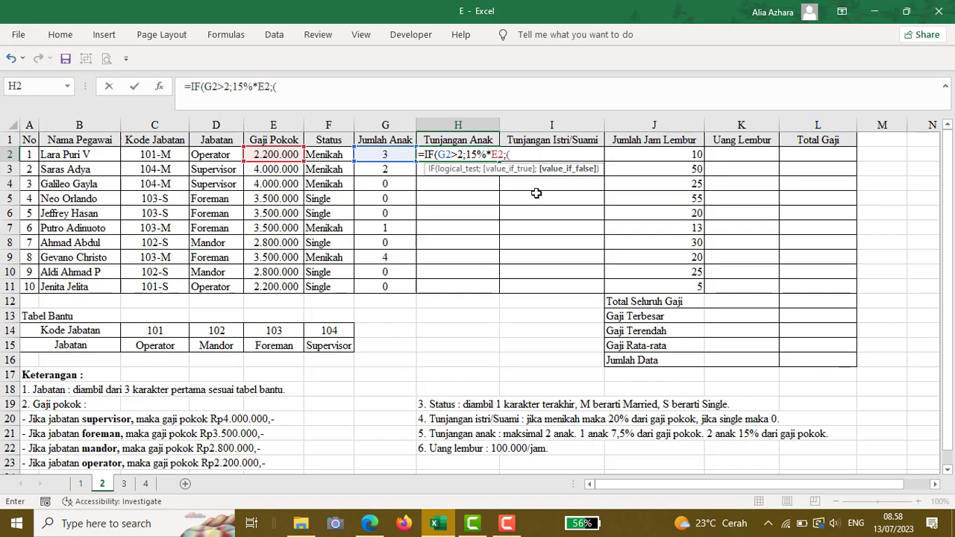
text(7,5%*)
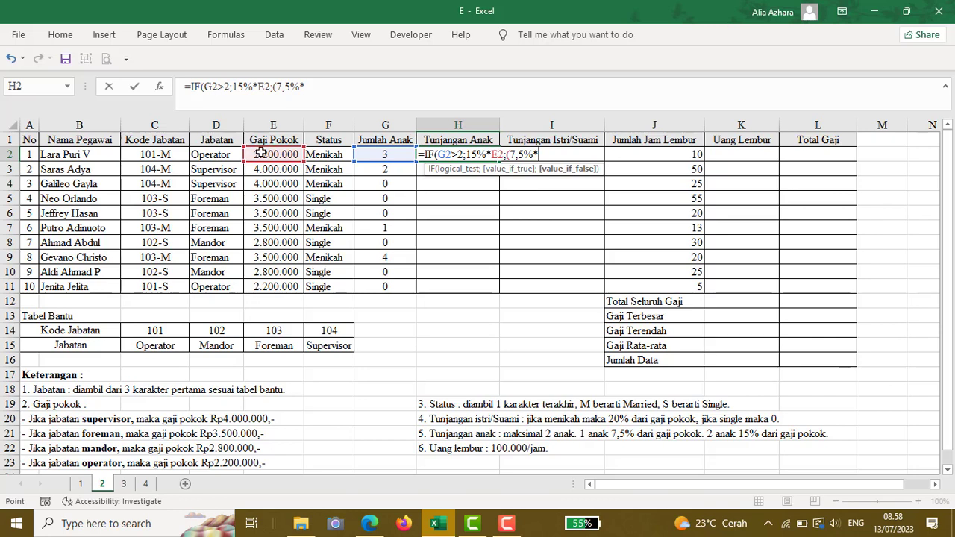
click(273, 156)
text())
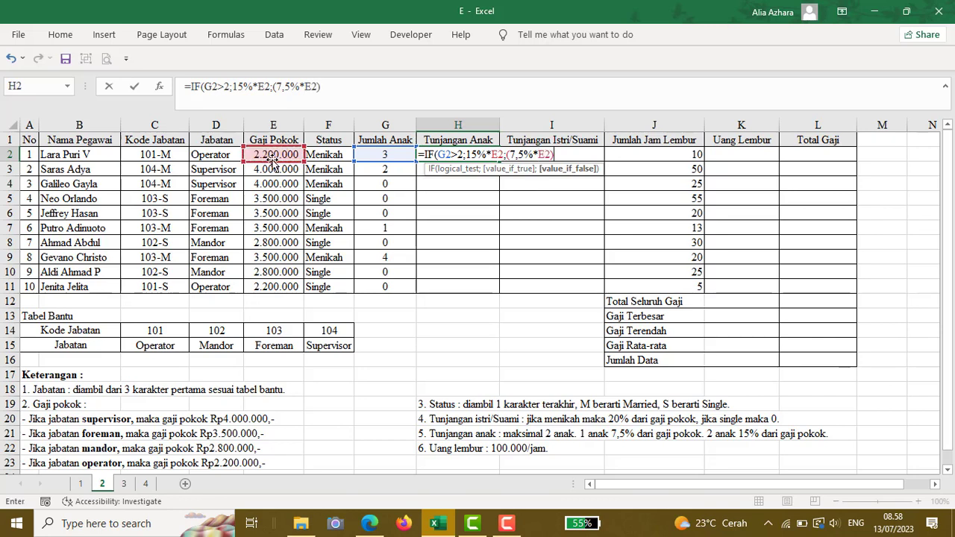
text(*)
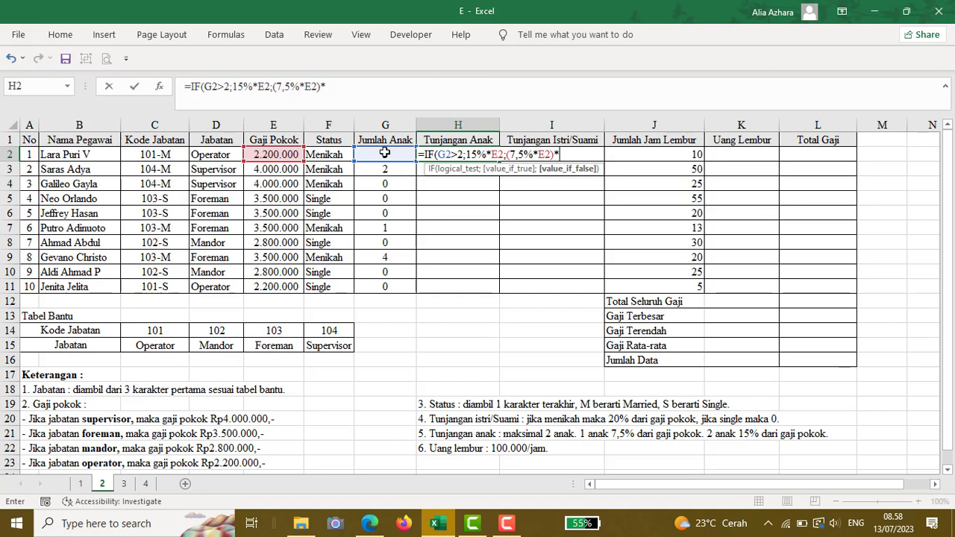
click(384, 152)
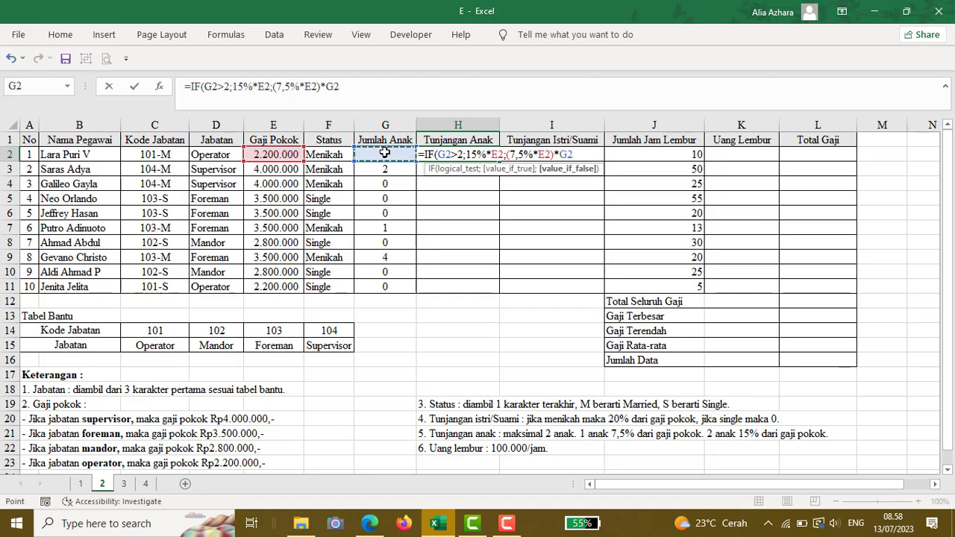
text())
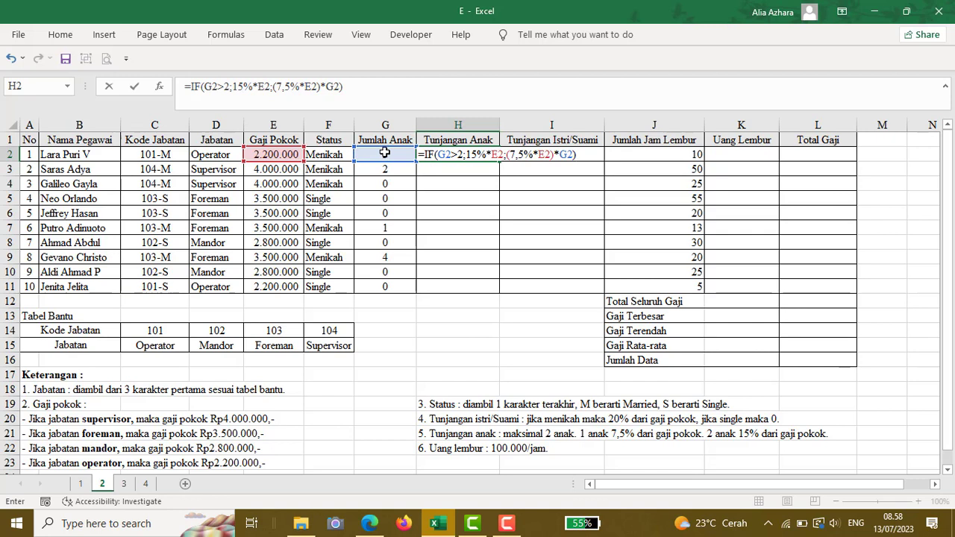
key(Return)
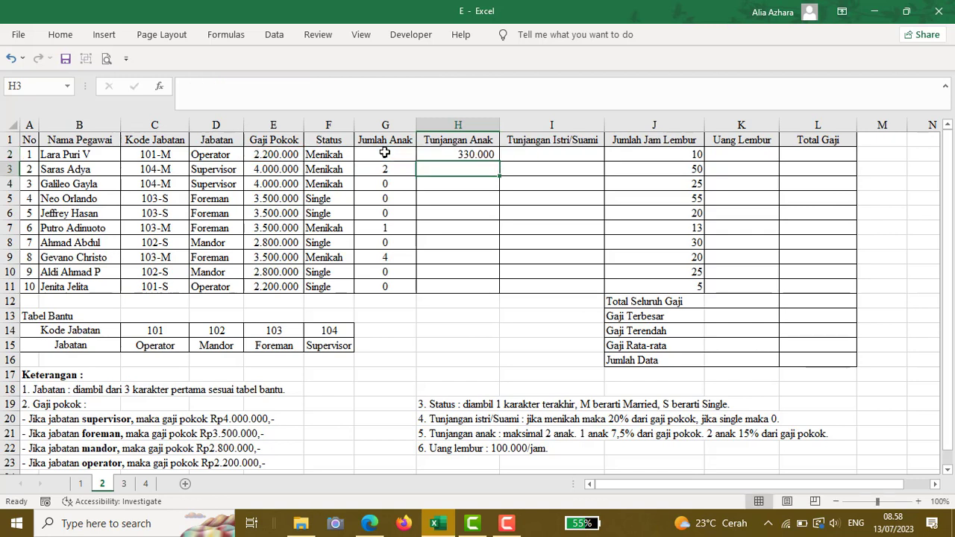
Fill the H2 formula down the Tunjangan Anak column to H11 and check the copied formulas in H7 and H9
click(444, 155)
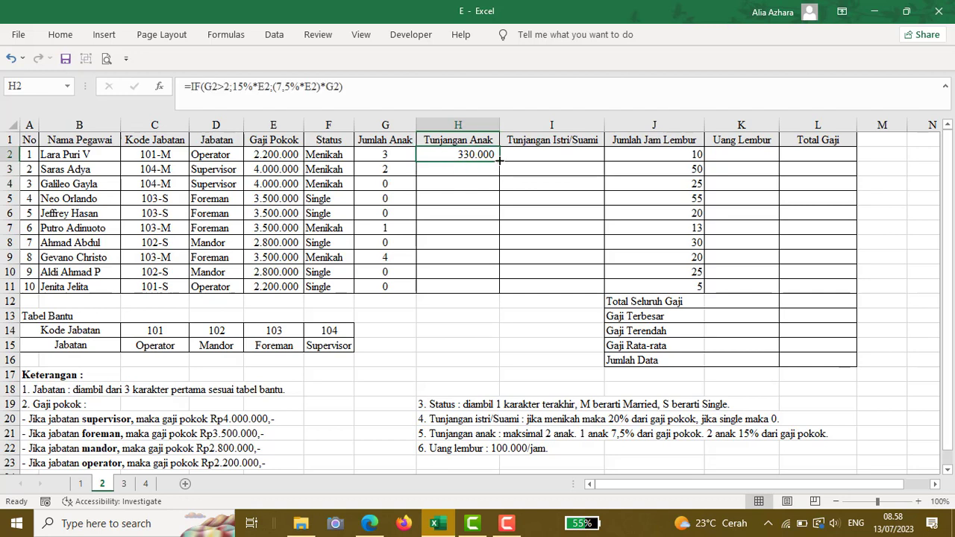
drag(500, 158, 500, 288)
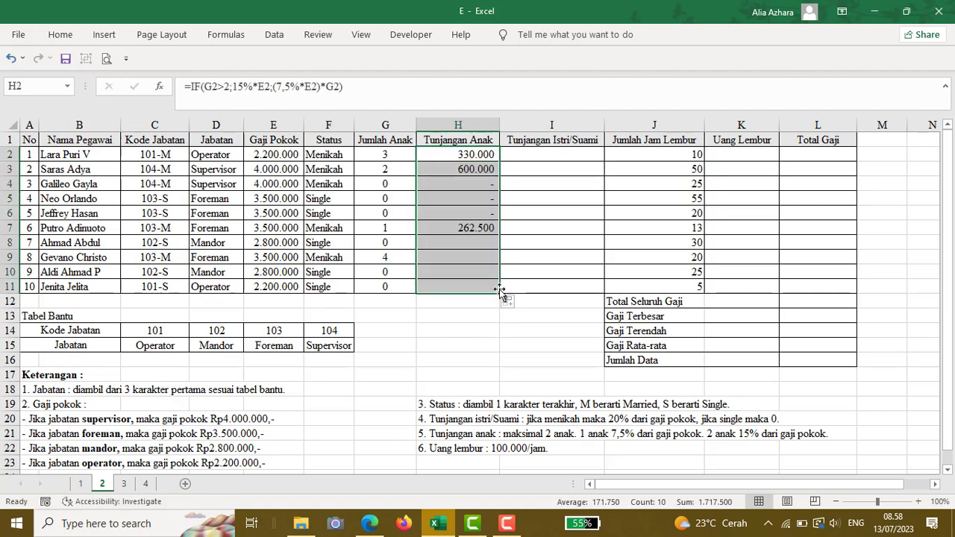
click(436, 228)
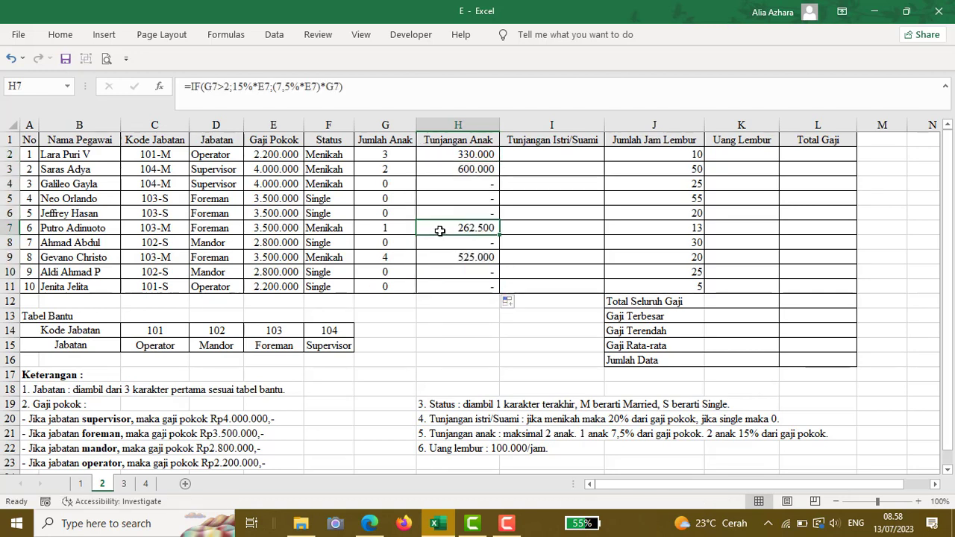
click(426, 258)
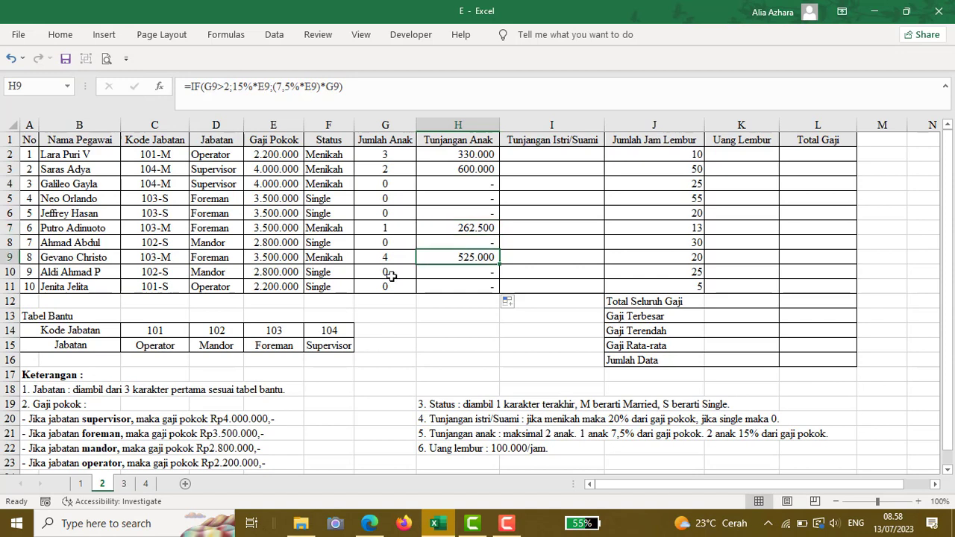
click(475, 152)
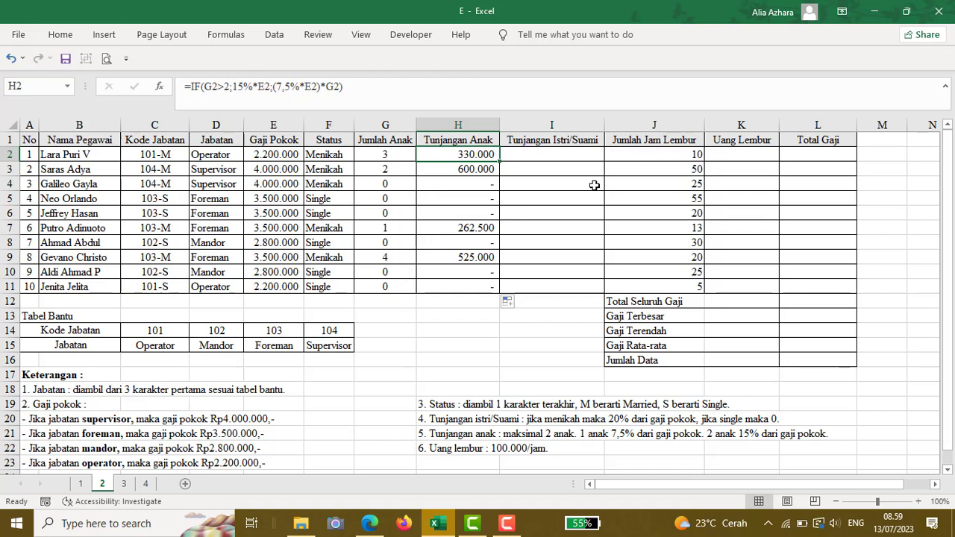
Begin an IF formula in I2 under Tunjangan Istri/Suami that tests F2="Menikah"
click(552, 155)
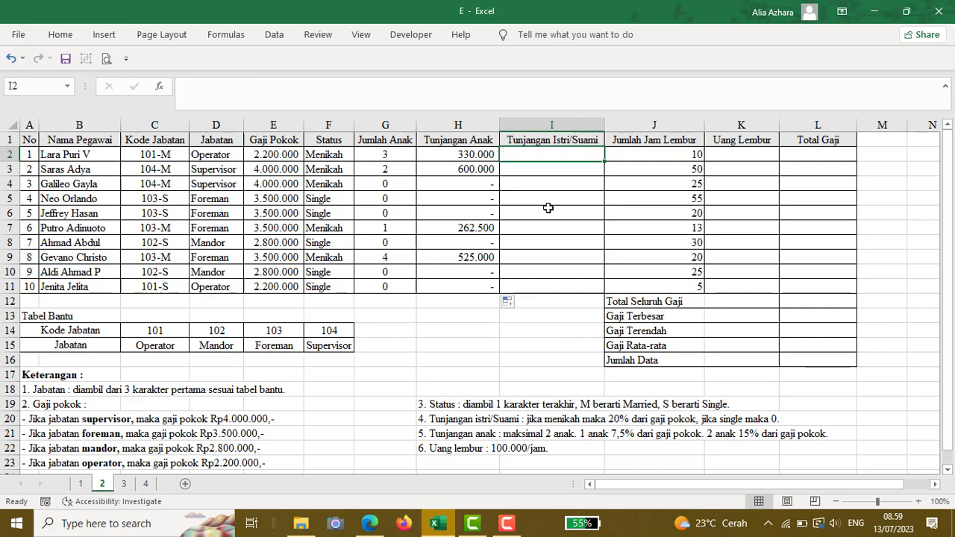
text(=)
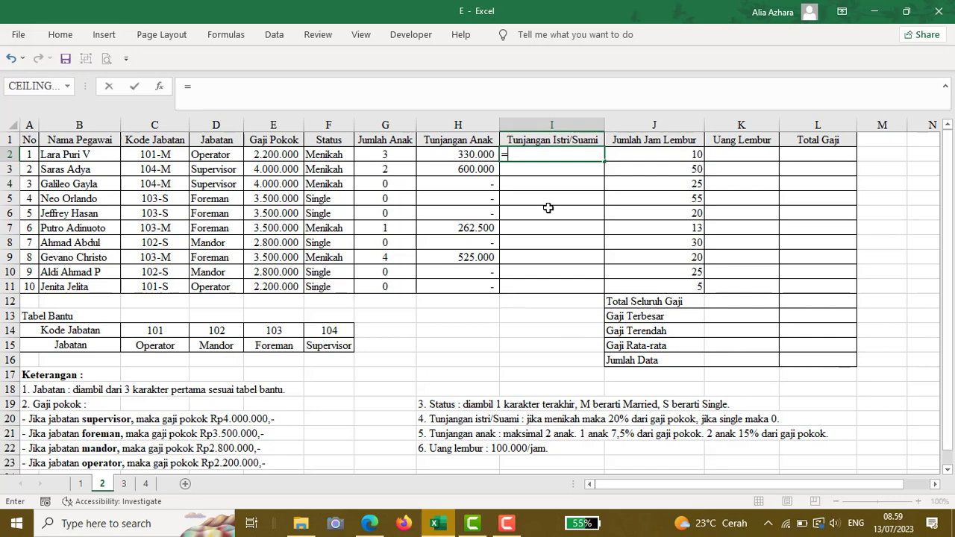
text(IF()
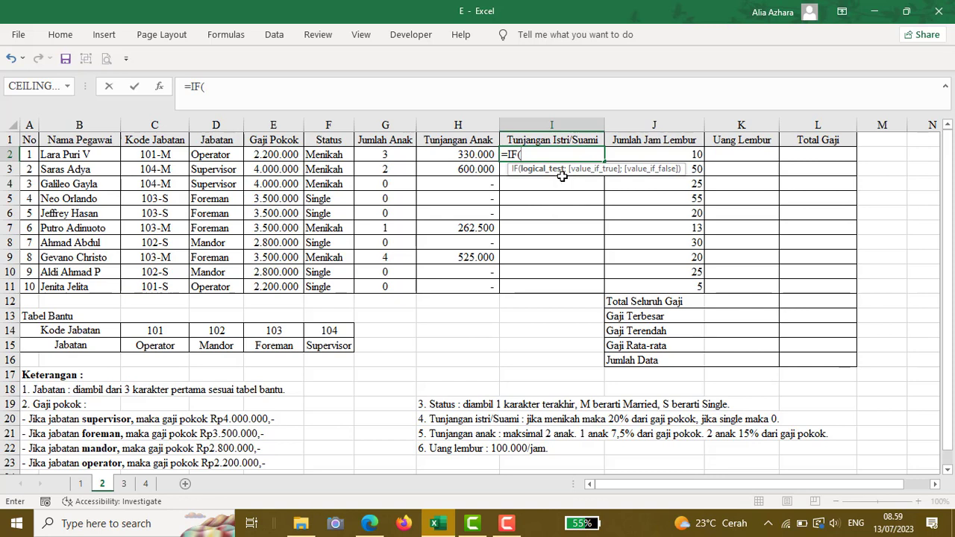
click(337, 155)
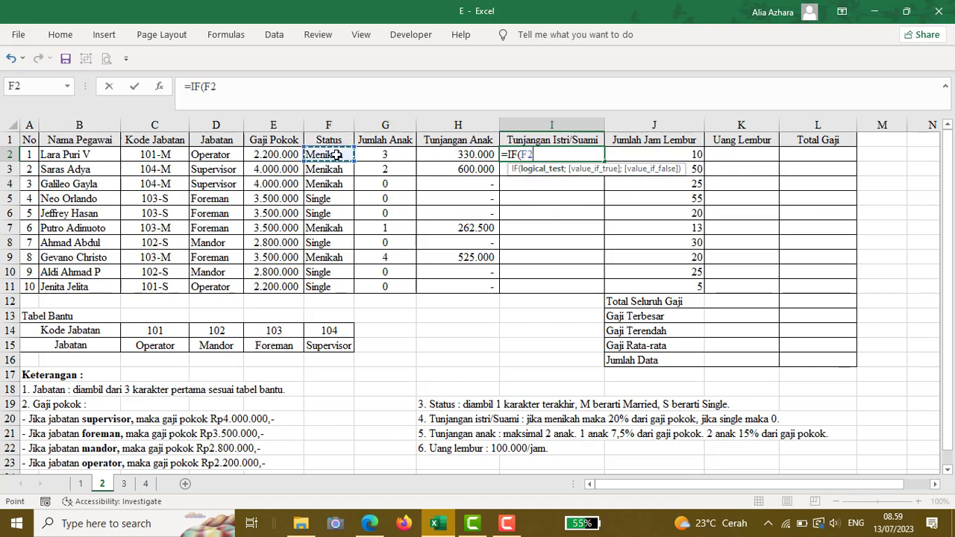
text(="M)
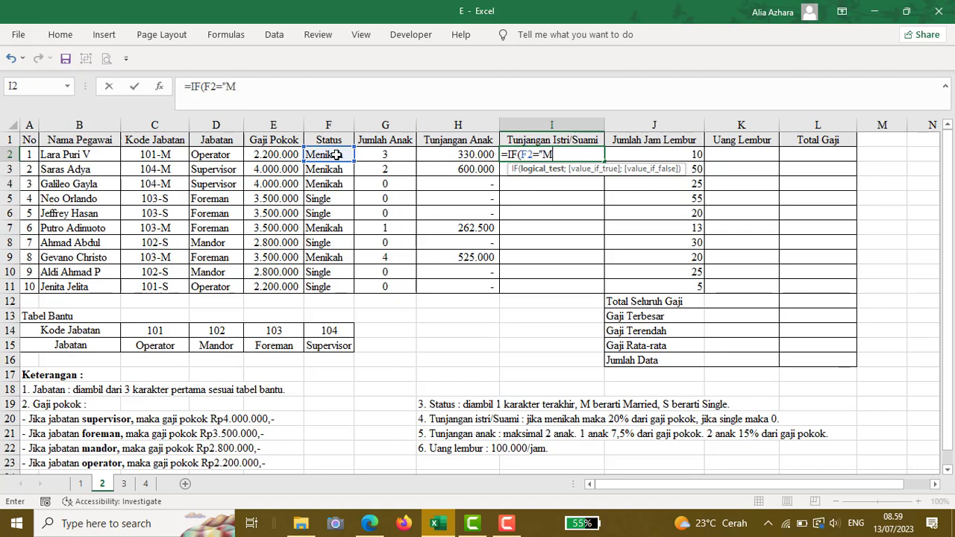
key(Caps_Lock)
text(enikah";)
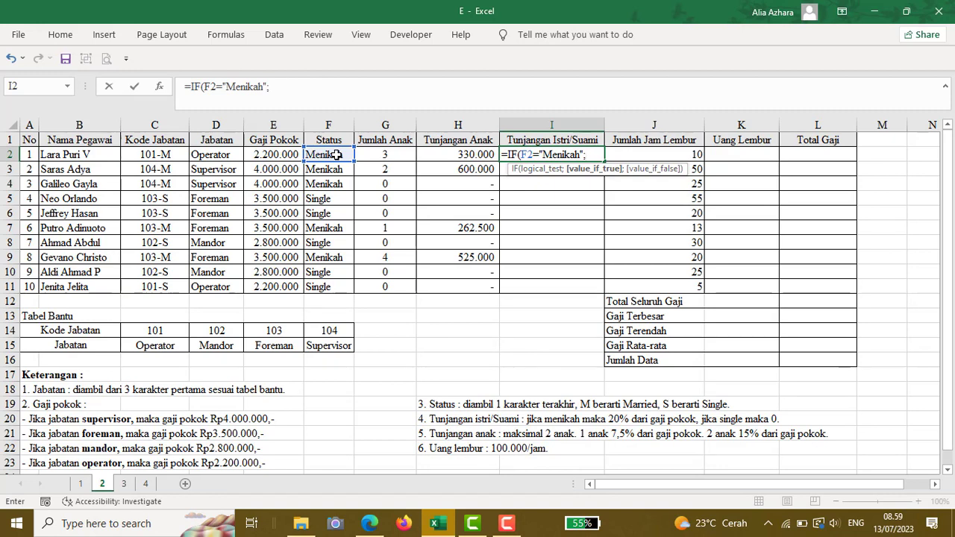
Complete the I2 formula with 20%*E2 when true and 0 otherwise, and fill it down to I11
text(20%*)
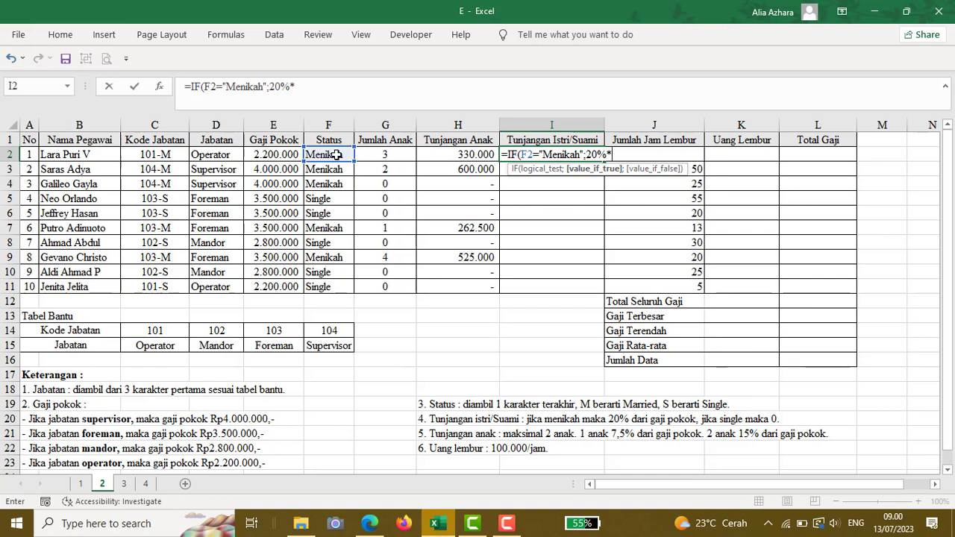
click(279, 155)
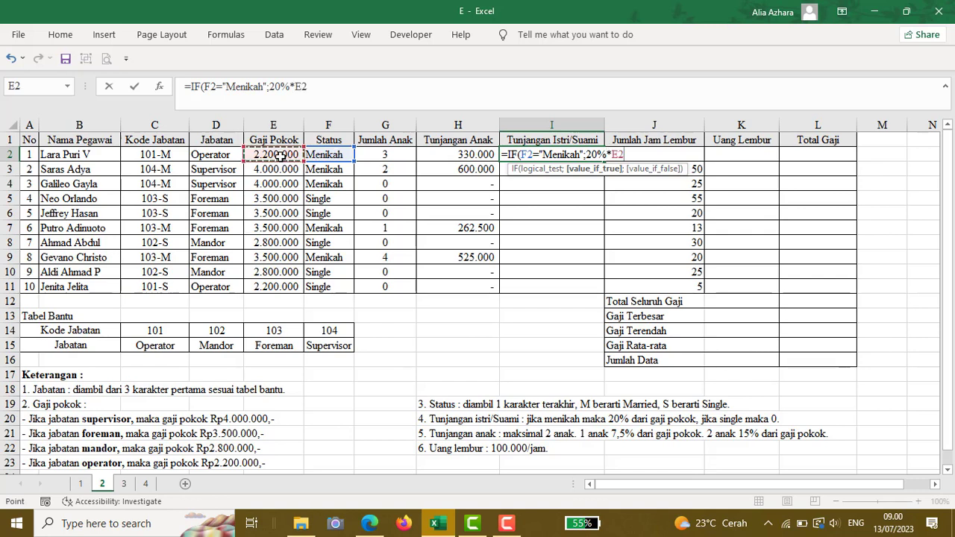
text(;0)
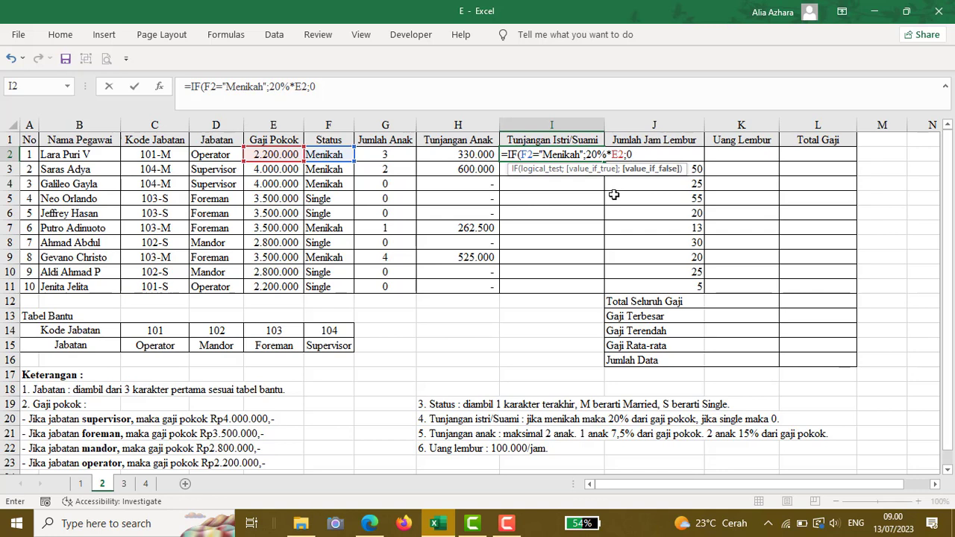
text())
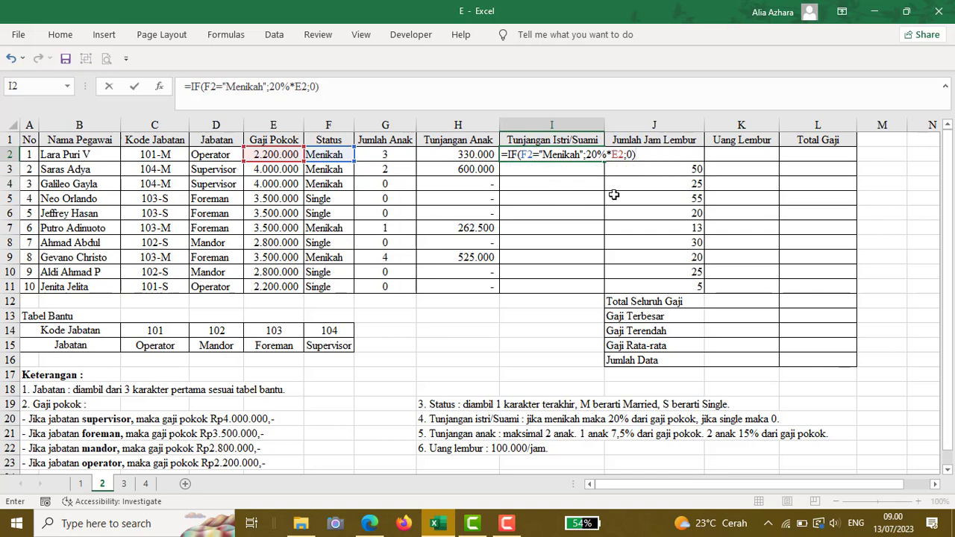
key(Return)
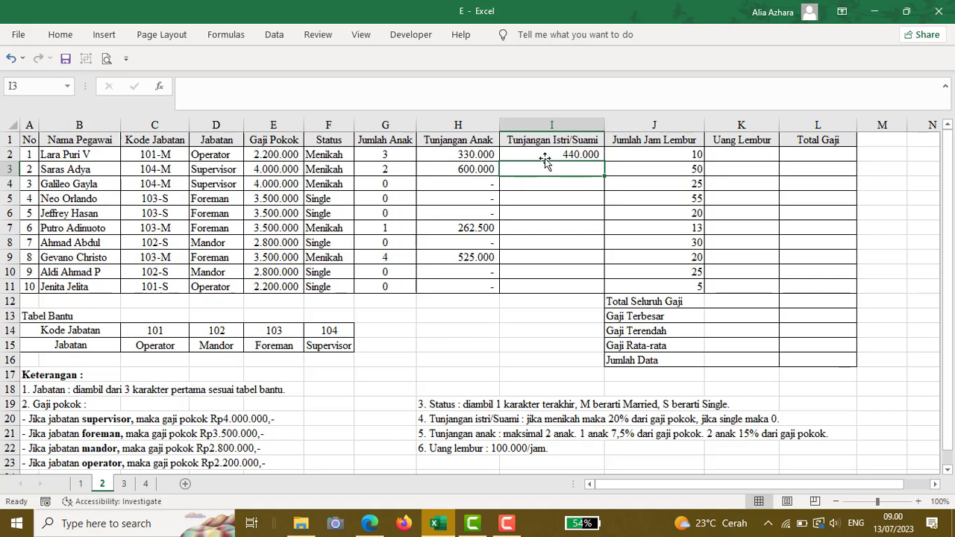
click(570, 155)
drag(604, 161, 602, 288)
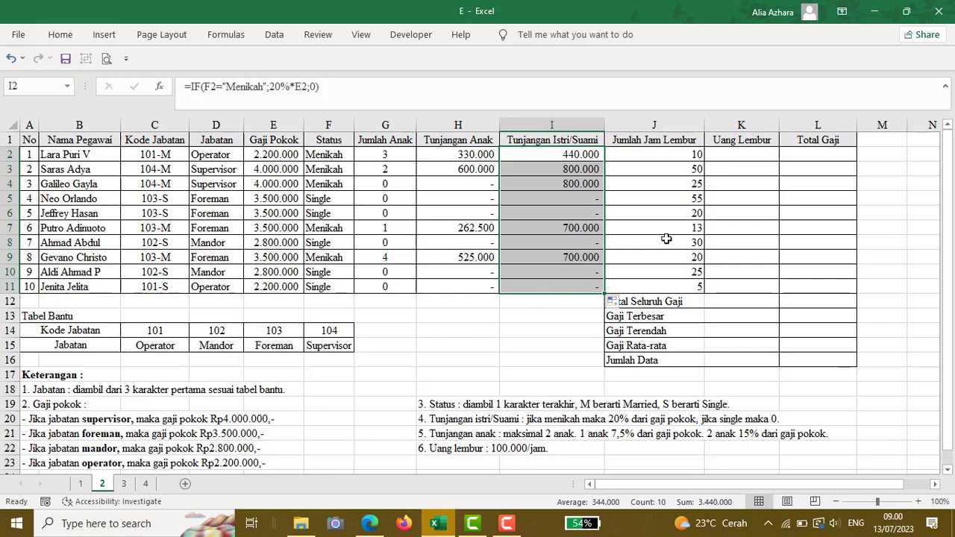
Calculate Uang Lembur in K2 with =J2*100000 and fill the formula down to K11
click(728, 153)
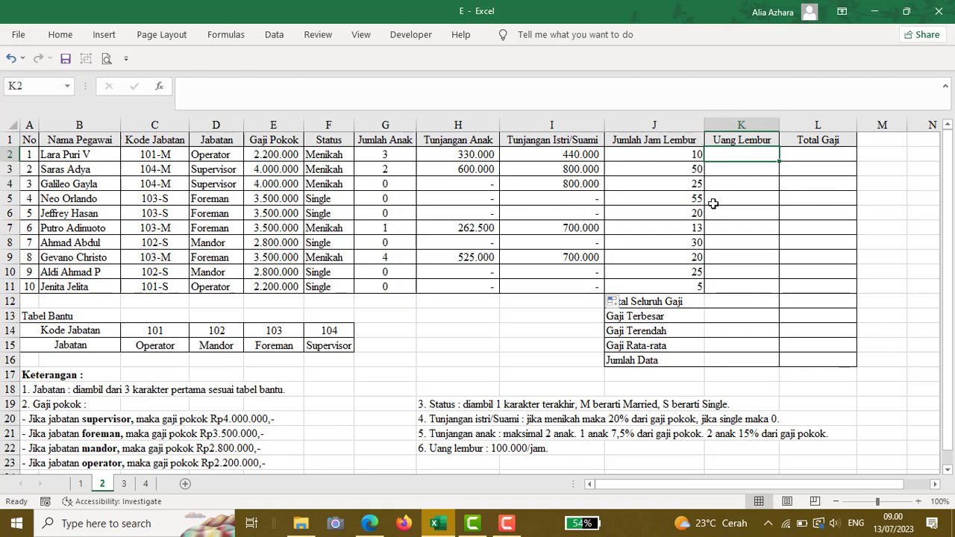
text(=)
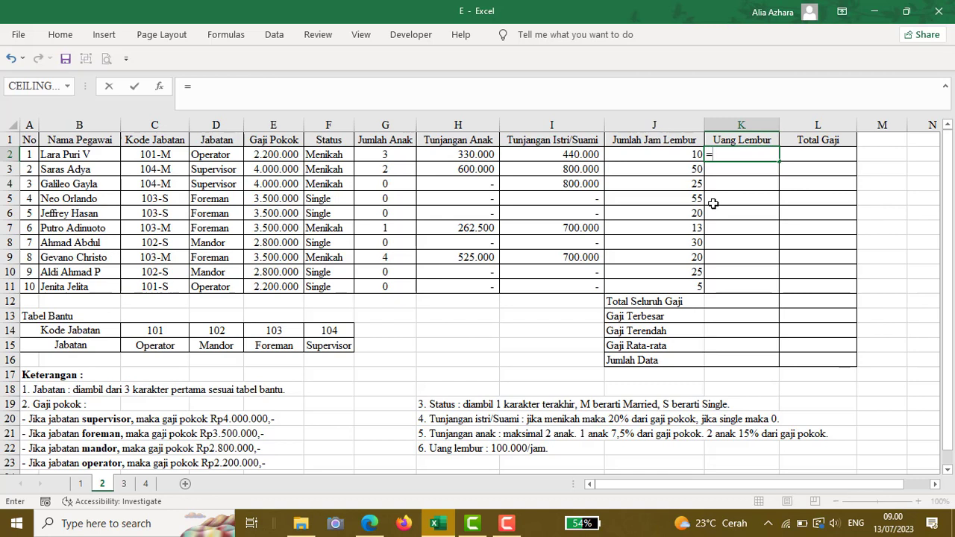
click(651, 153)
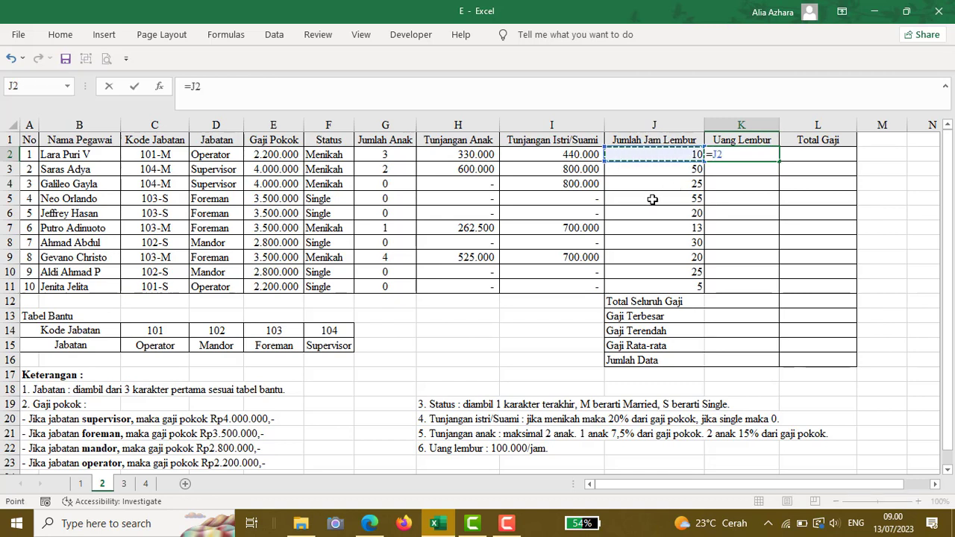
text(*)
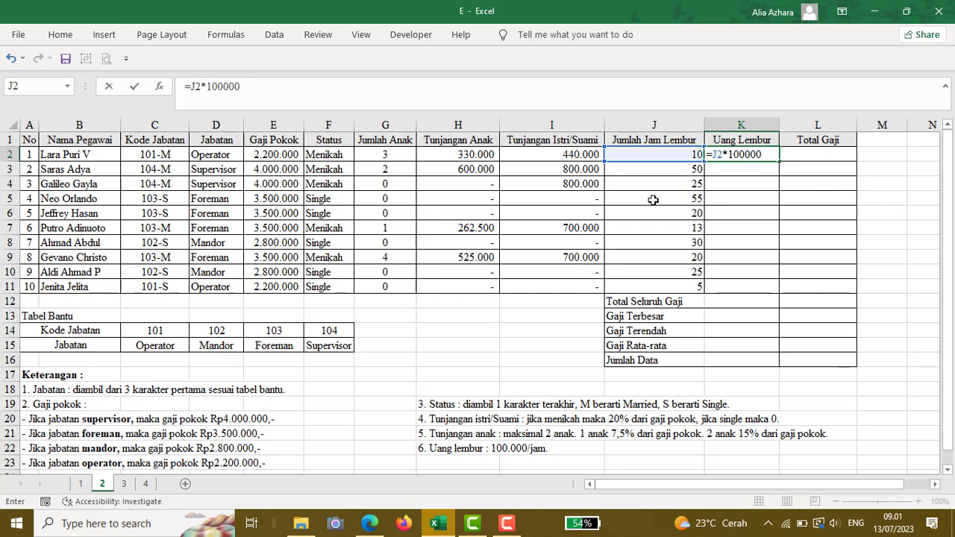
key(Return)
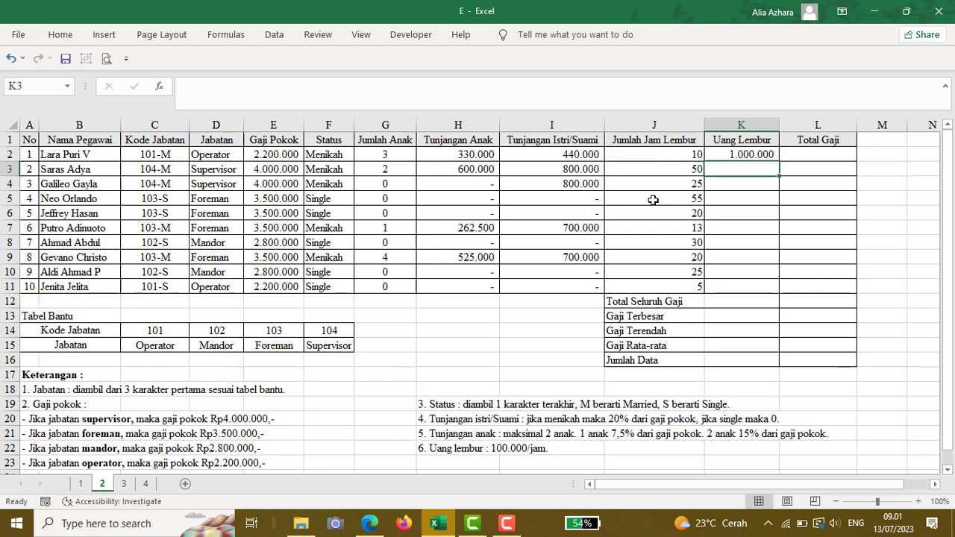
click(742, 154)
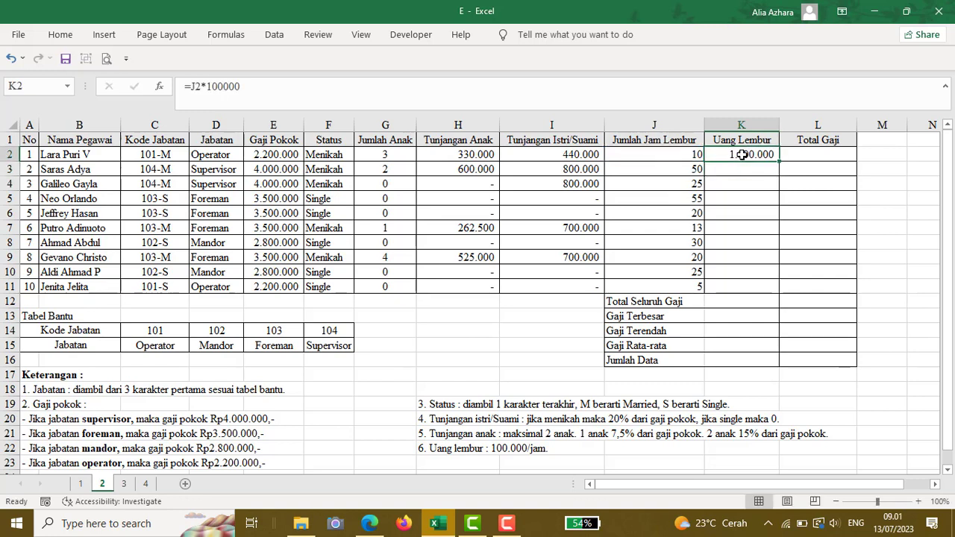
double_click(780, 162)
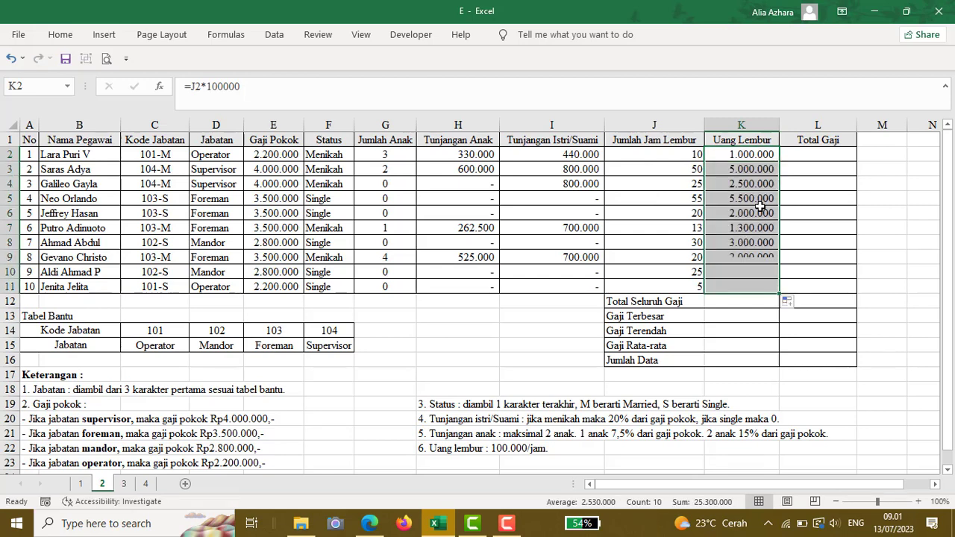
click(771, 154)
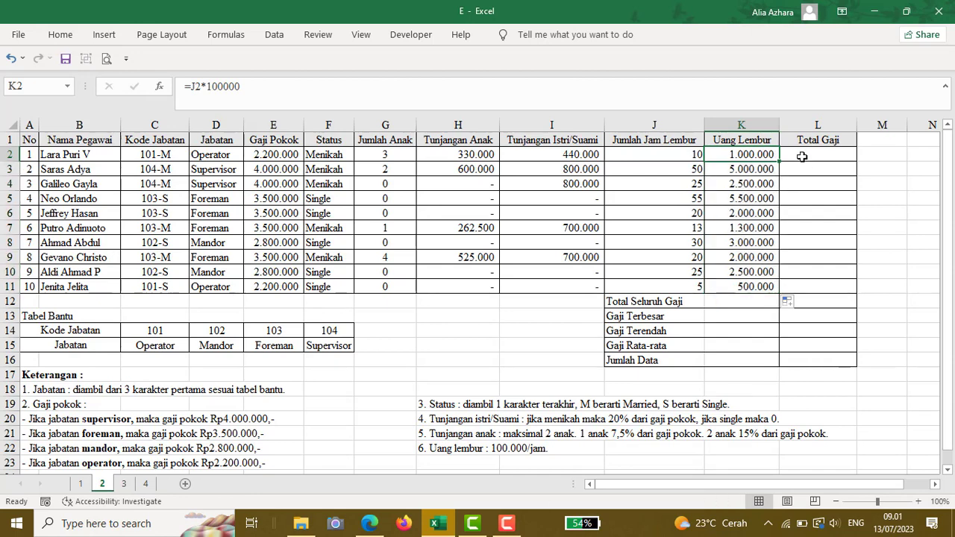
Calculate Total Gaji in L2 with =E2+H2+I2+K2 and fill the formula down to L11
click(806, 156)
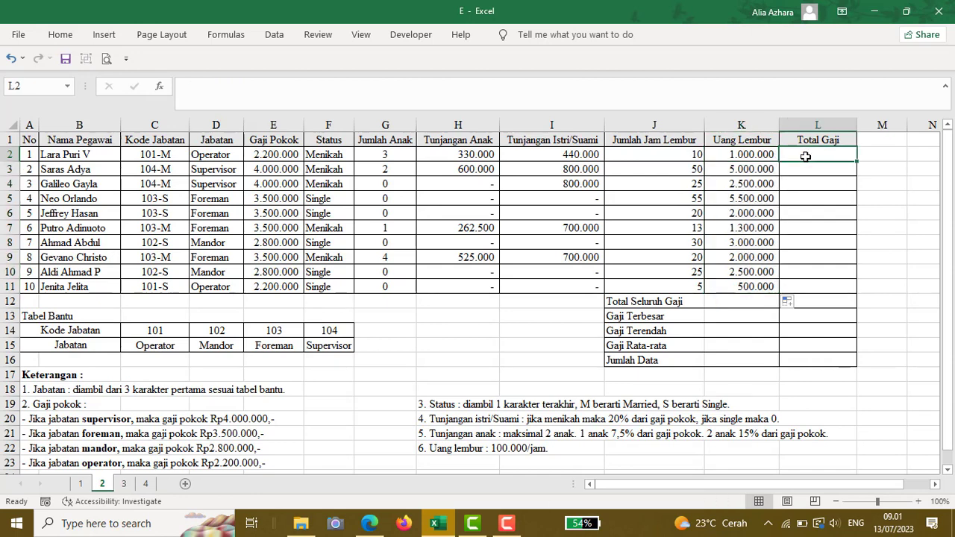
text(=)
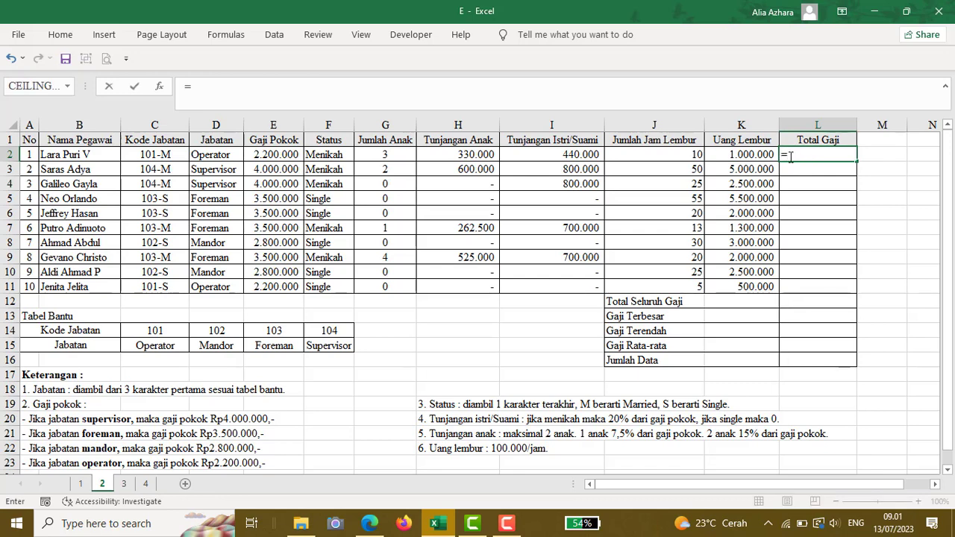
click(274, 158)
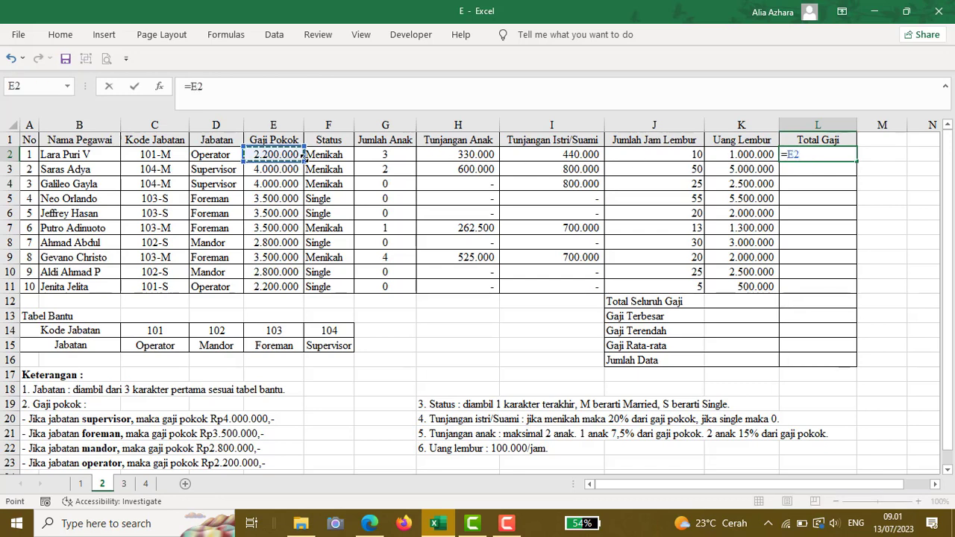
text(+)
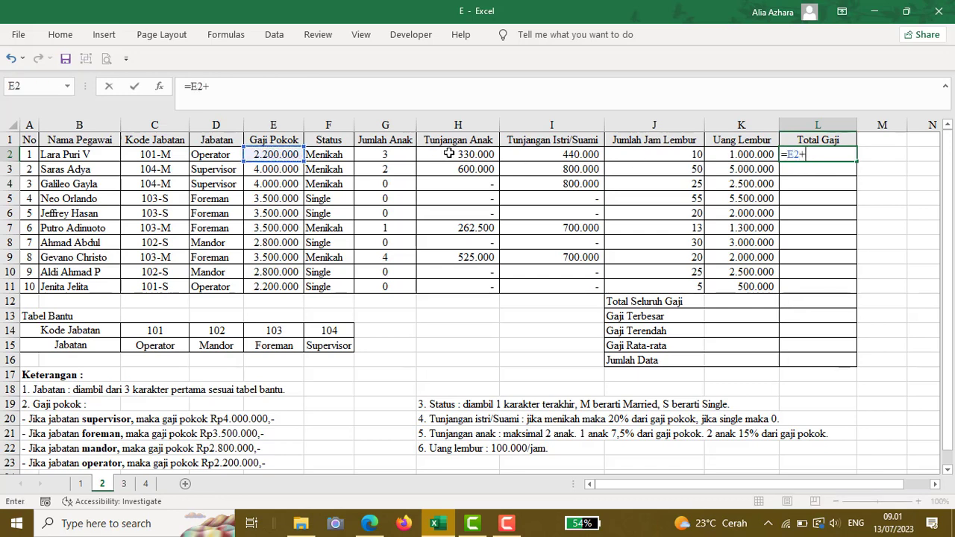
click(449, 154)
text(+)
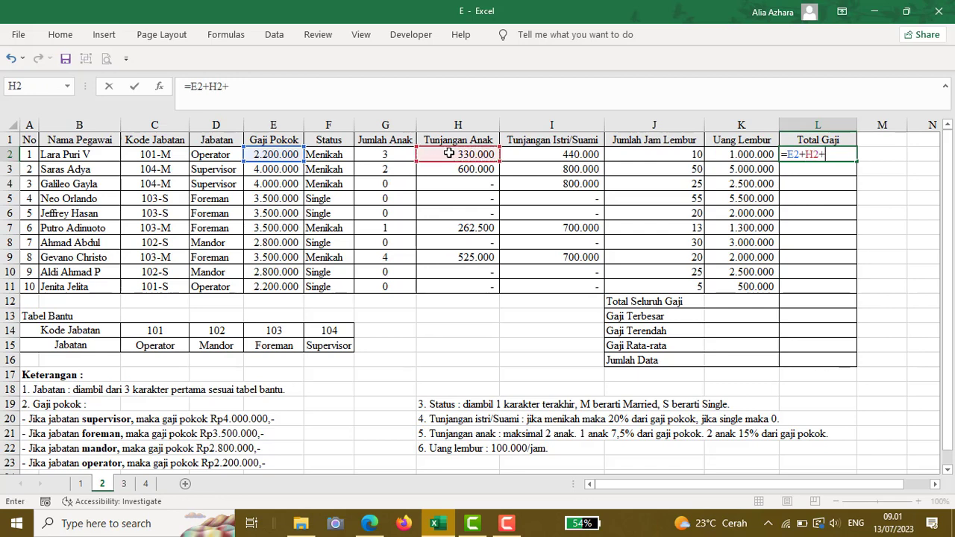
click(545, 154)
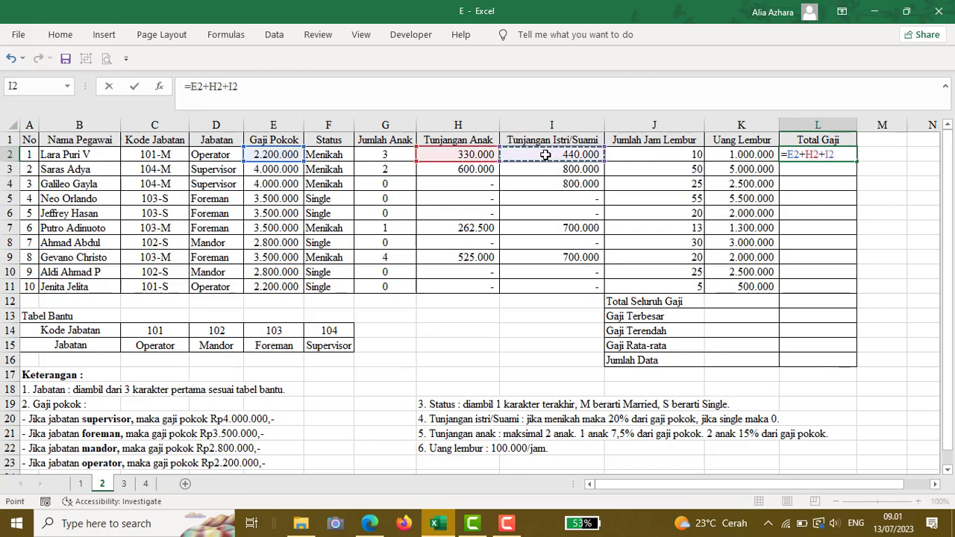
text(+)
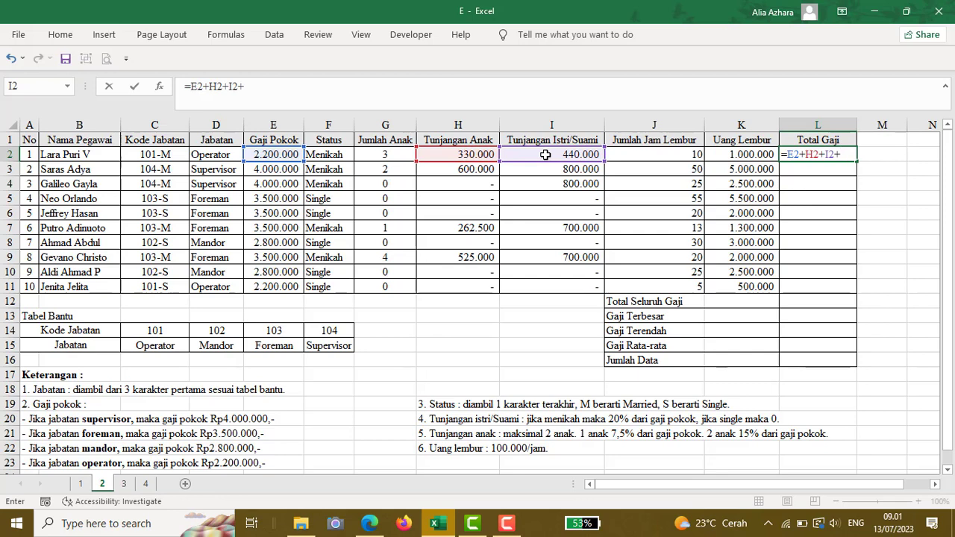
click(738, 155)
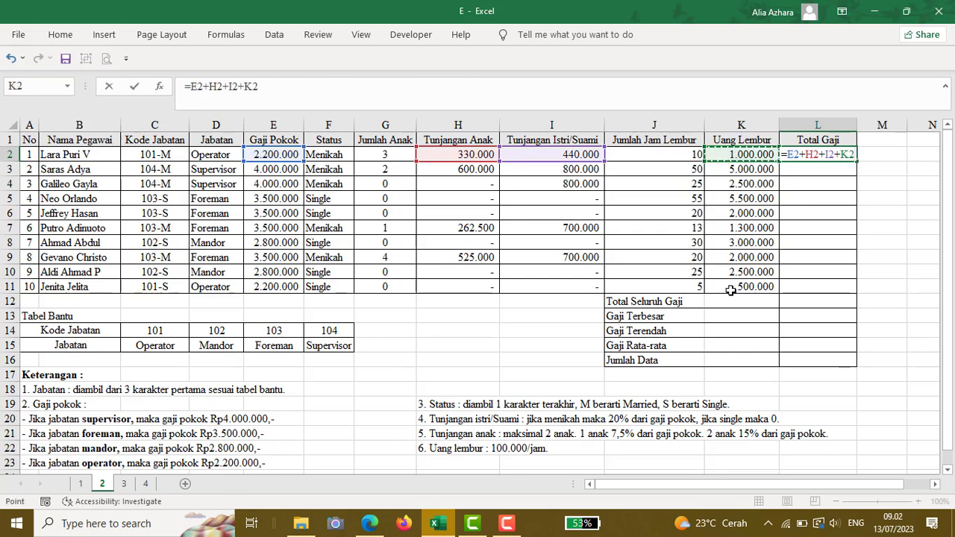
key(Return)
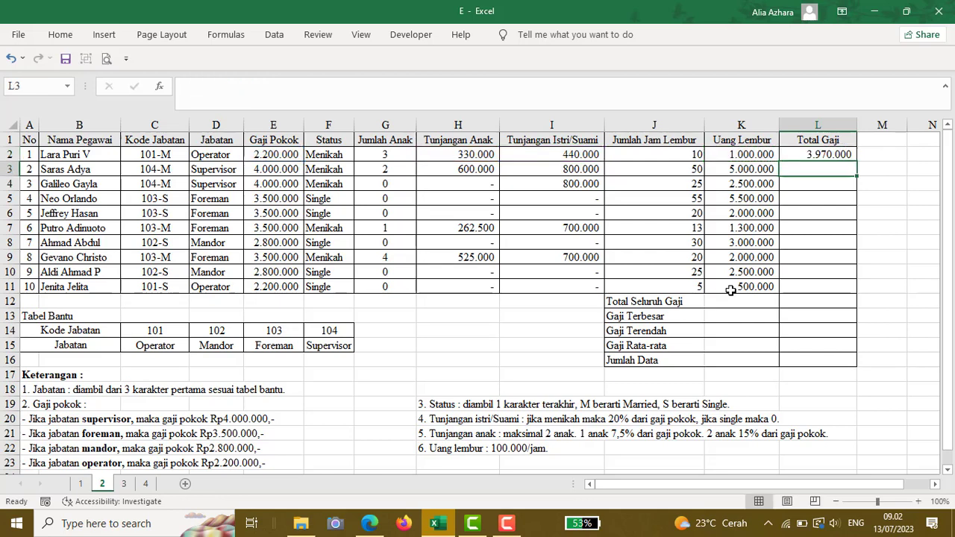
click(814, 157)
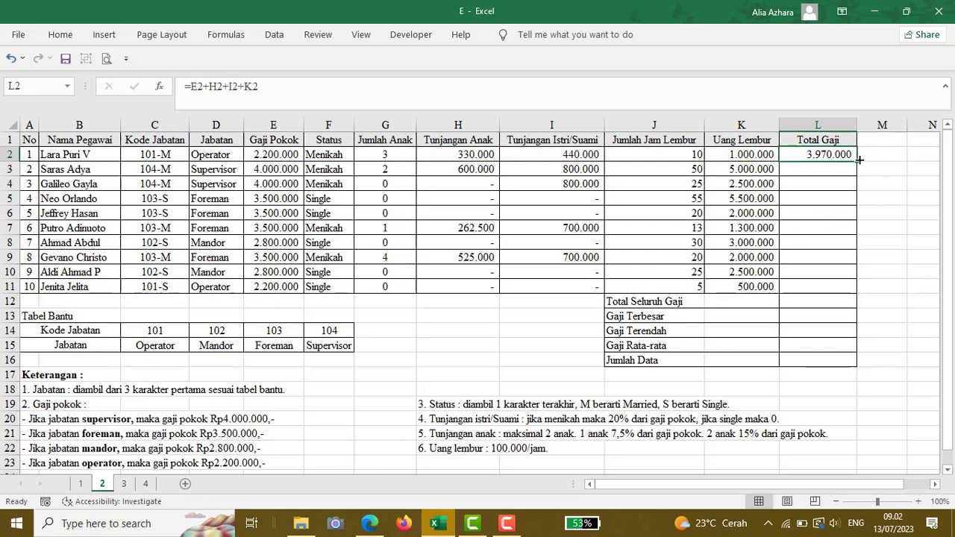
drag(859, 160, 840, 295)
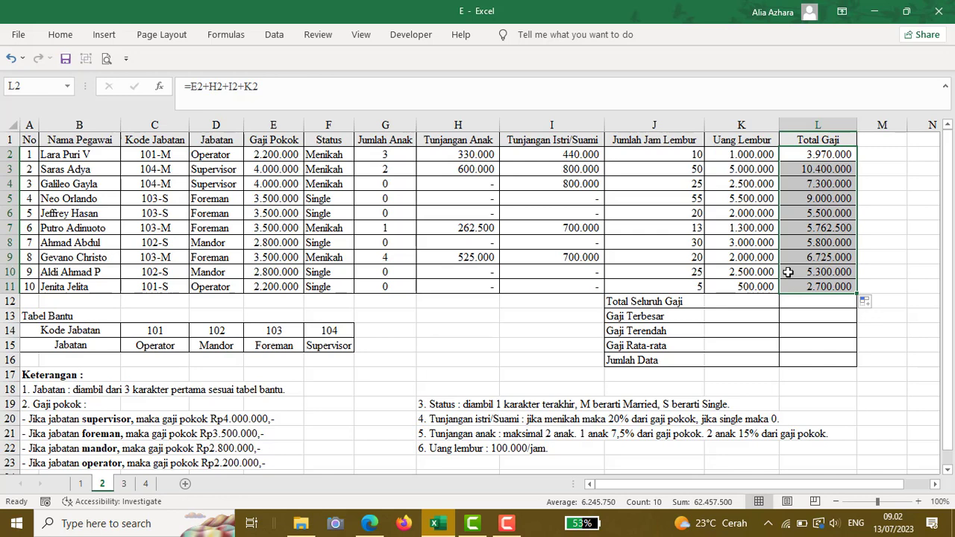
Add up the Total Gaji values L2:L11 with AutoSum into L12 for Total Seluruh Gaji
double_click(60, 35)
click(727, 383)
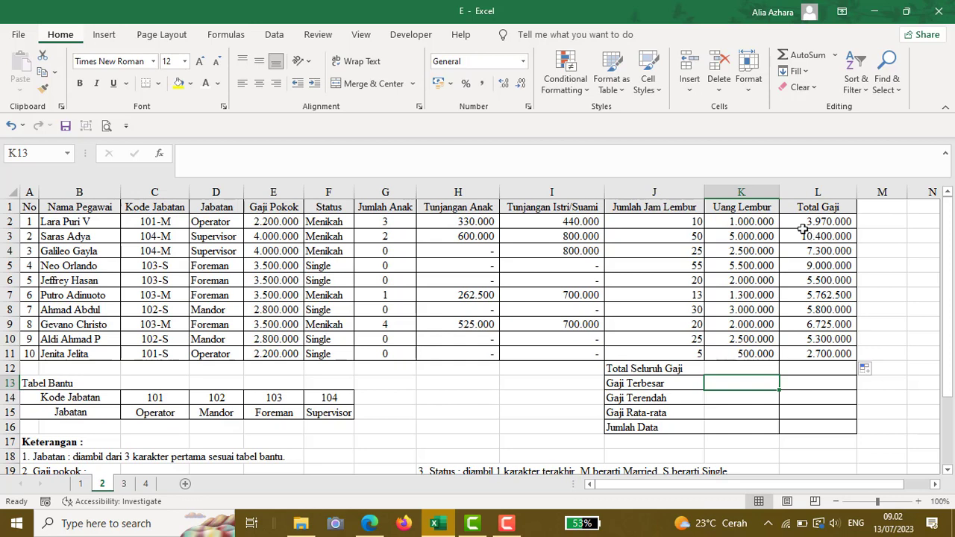
drag(796, 222, 786, 368)
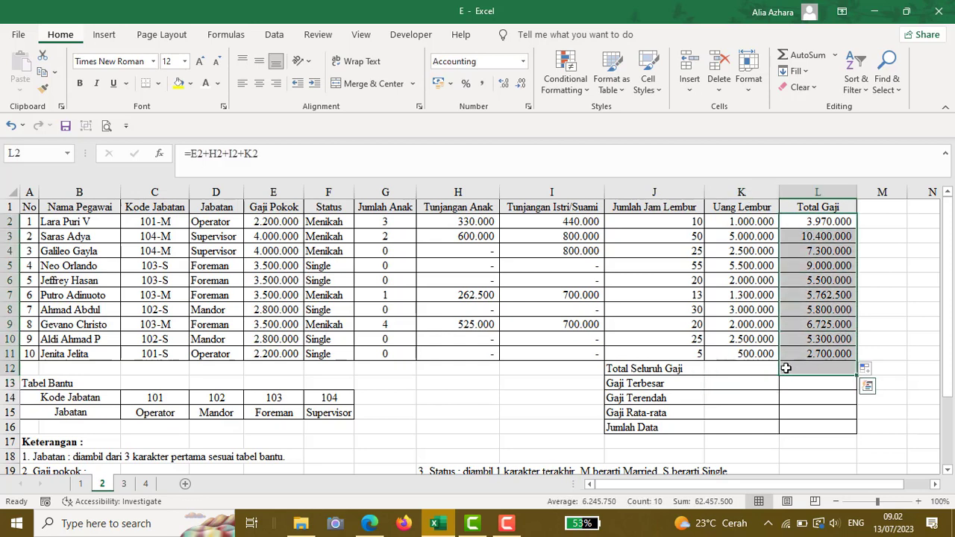
click(808, 58)
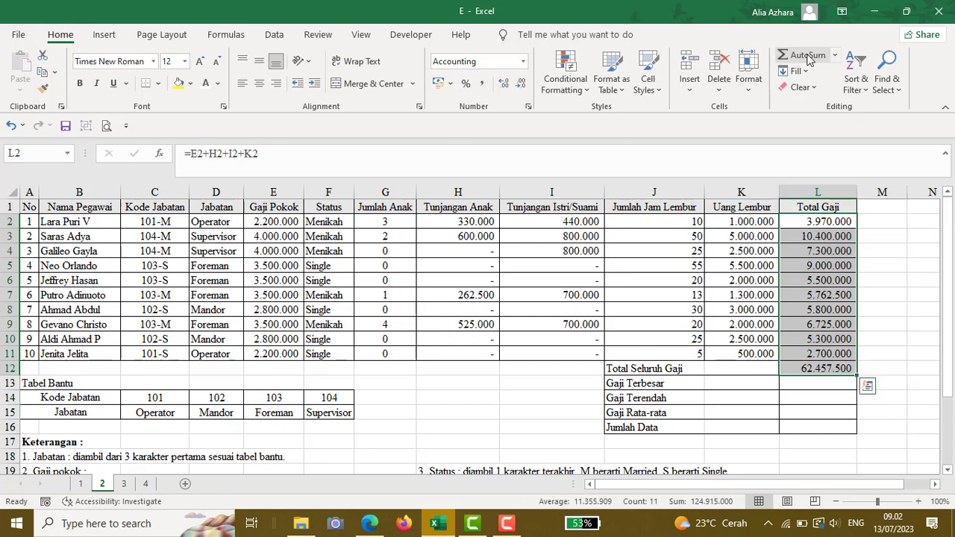
Enter =MAX(L2:L11) in L13 for Gaji Terbesar
click(796, 384)
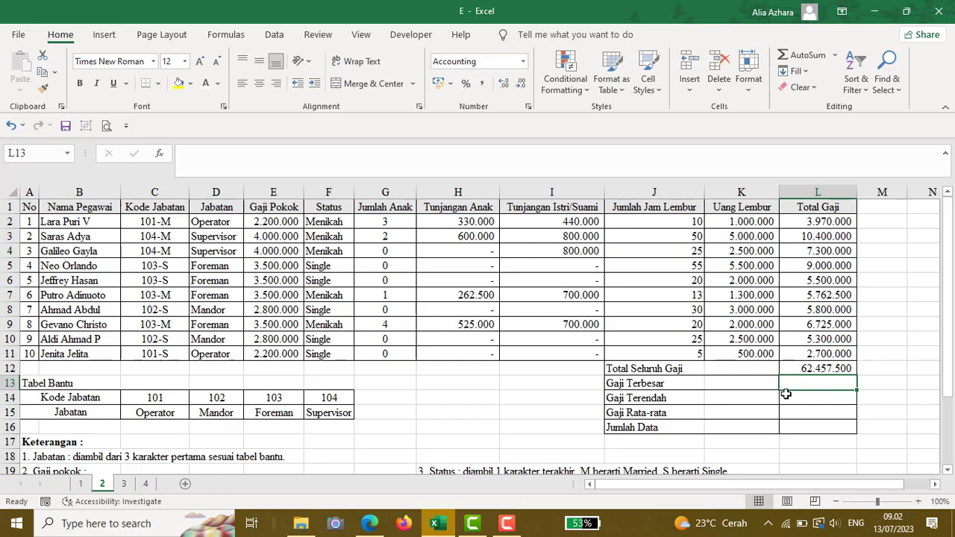
text(=M)
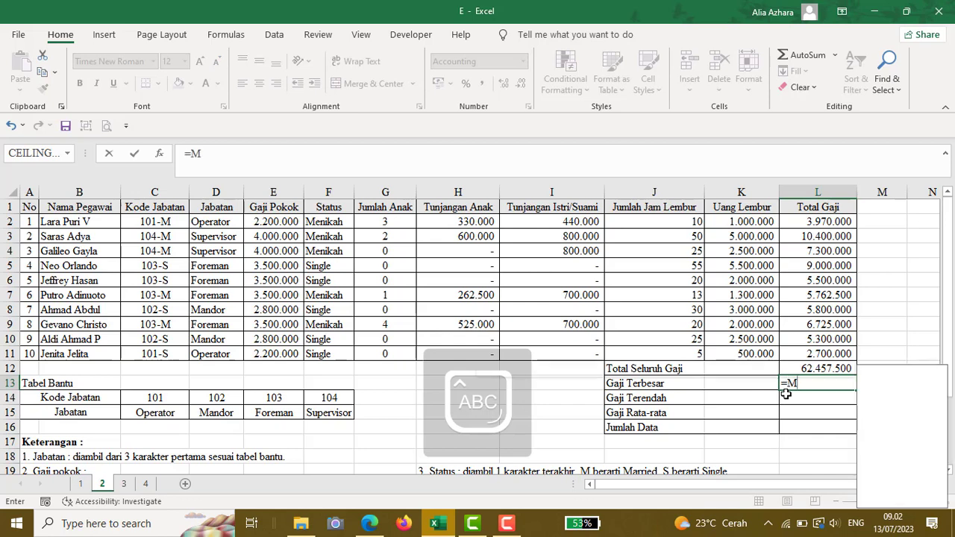
text(AX()
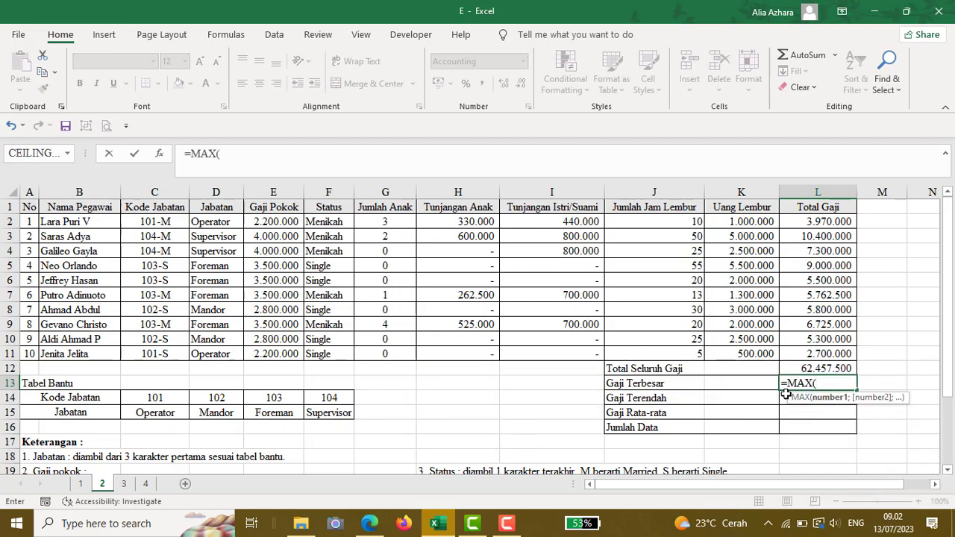
drag(823, 221, 811, 355)
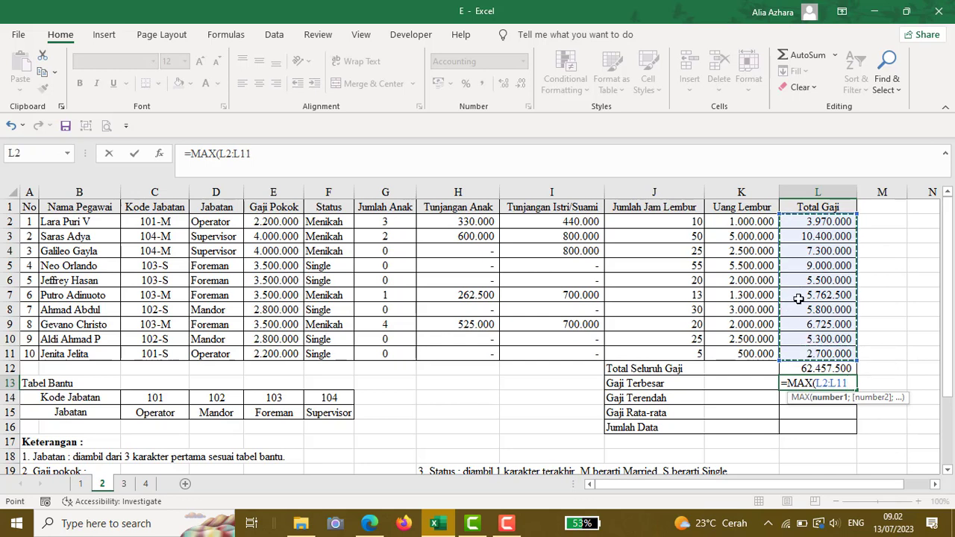
text())
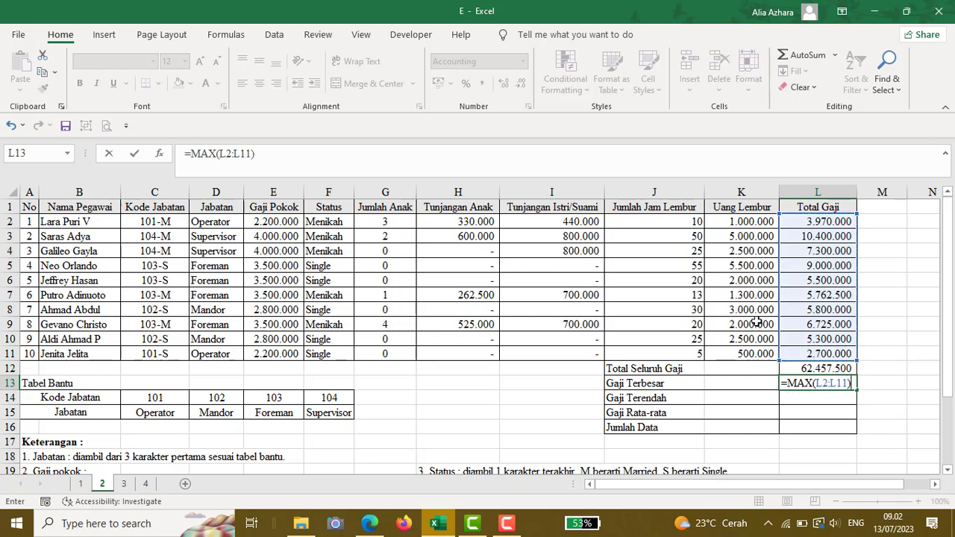
key(Return)
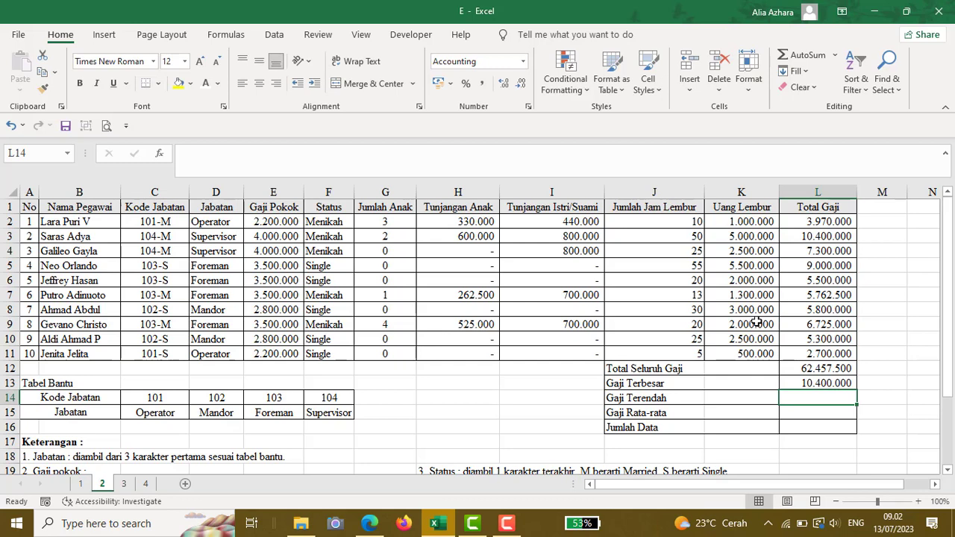
Enter =MIN(L2:L11) in L14 for Gaji Terendah
text(=)
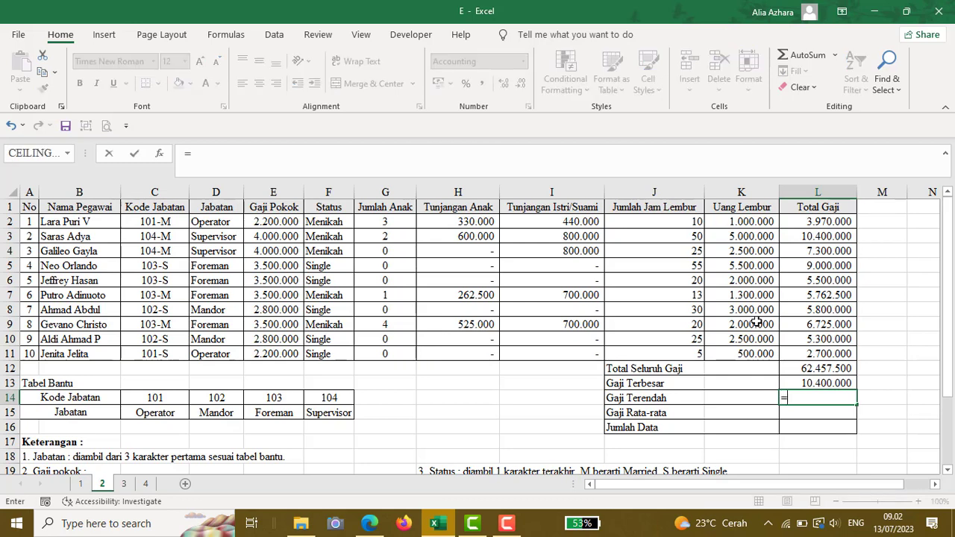
text(MIN)
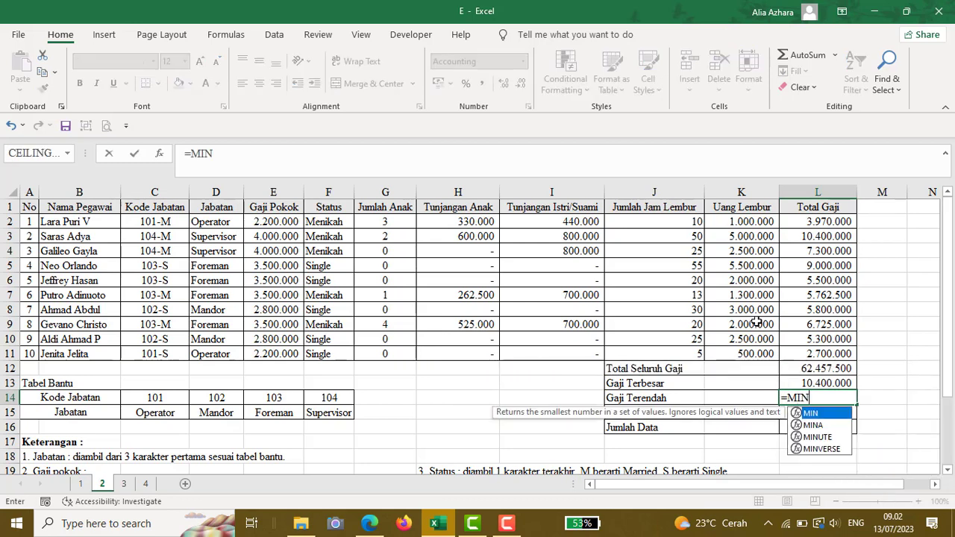
text(()
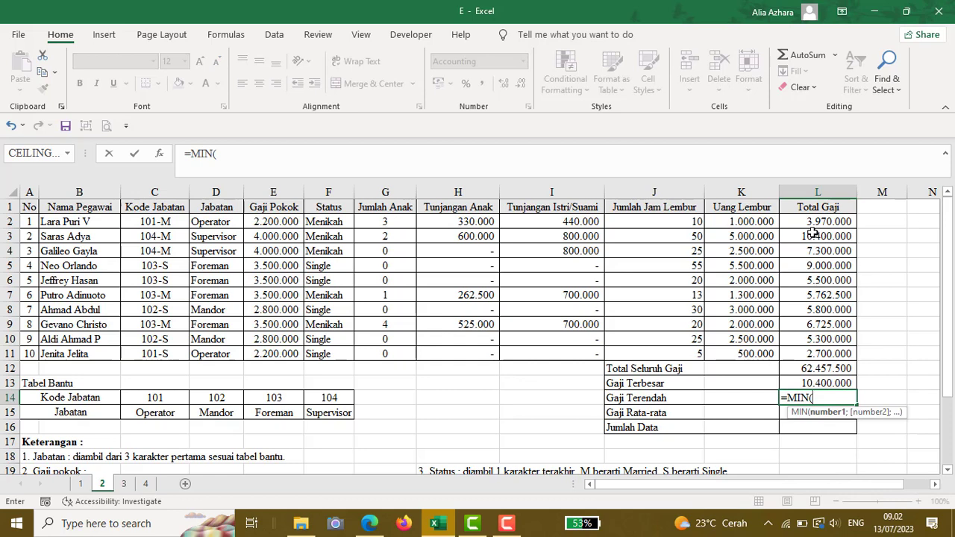
drag(801, 227, 807, 353)
text())
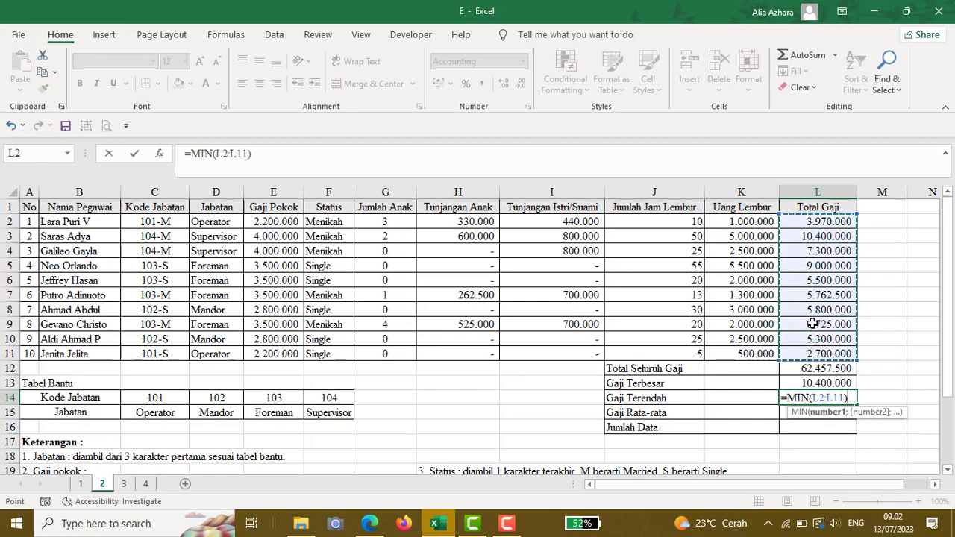
key(Return)
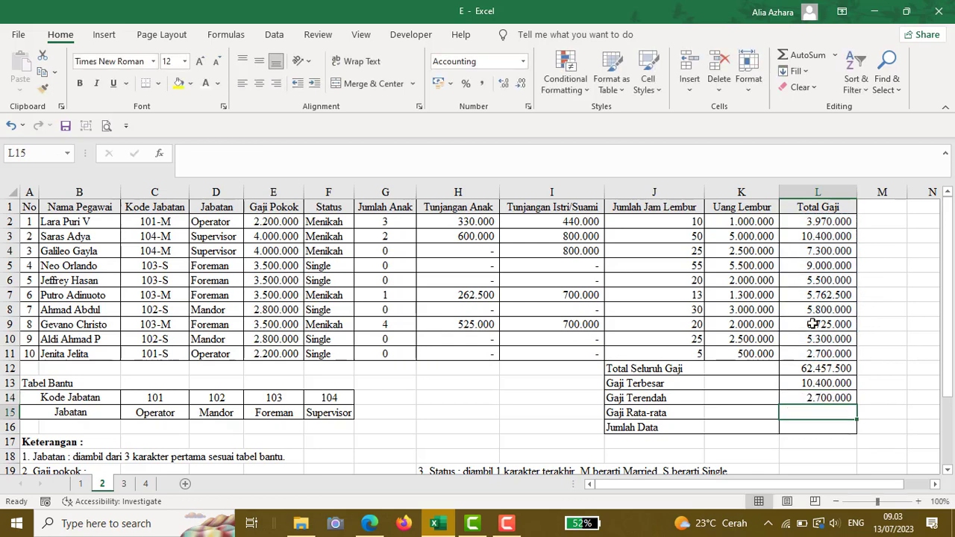
Enter =AVERAGE(L2:L11) in L15 for Gaji Rata-rata
text(=)
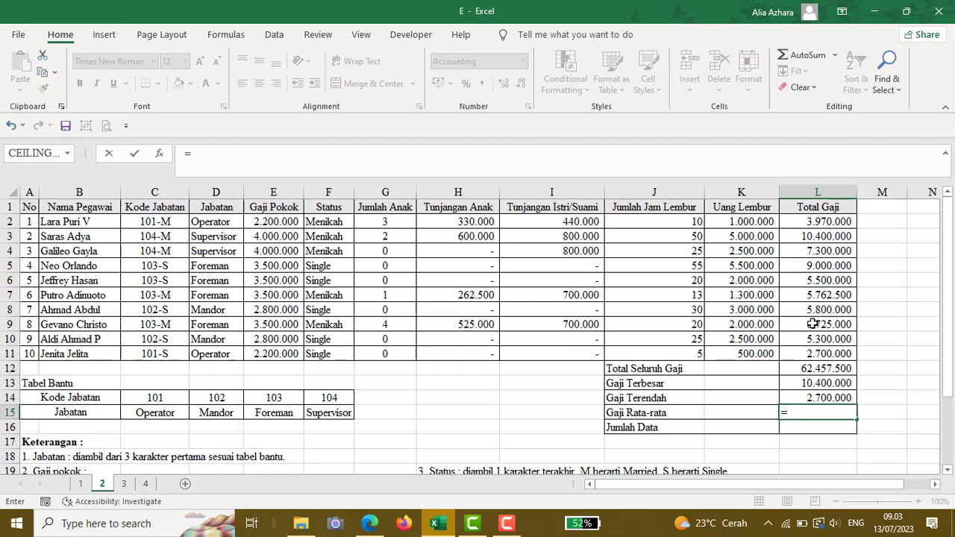
text(AVERAG)
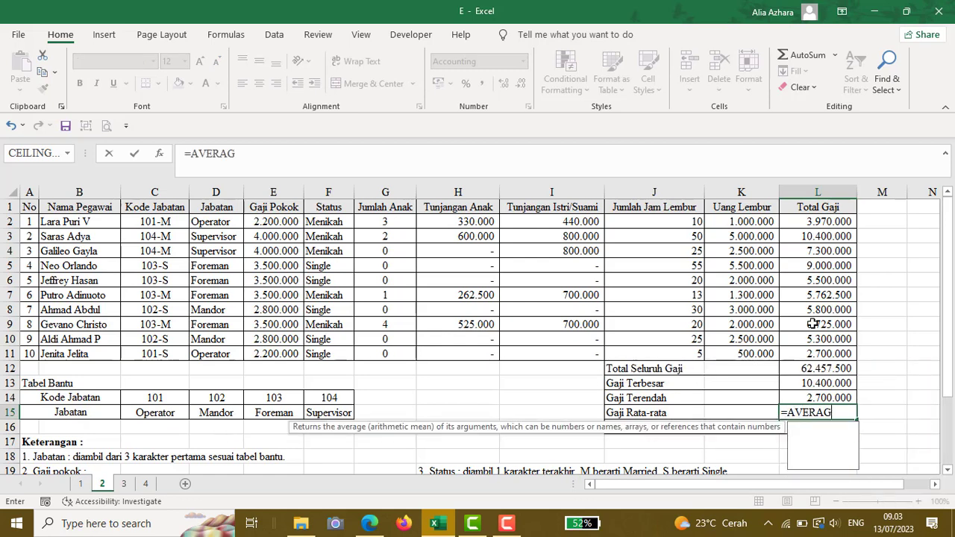
text(E()
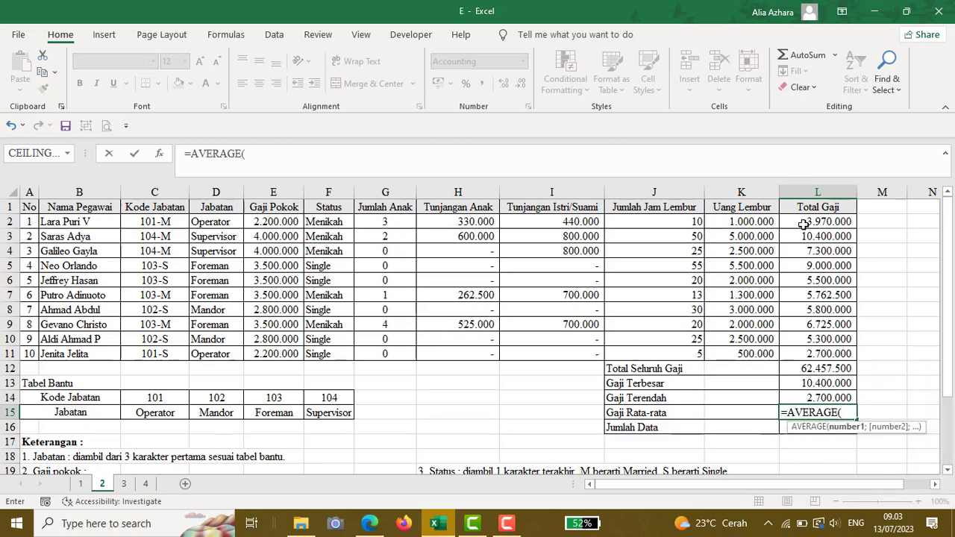
drag(804, 224, 805, 350)
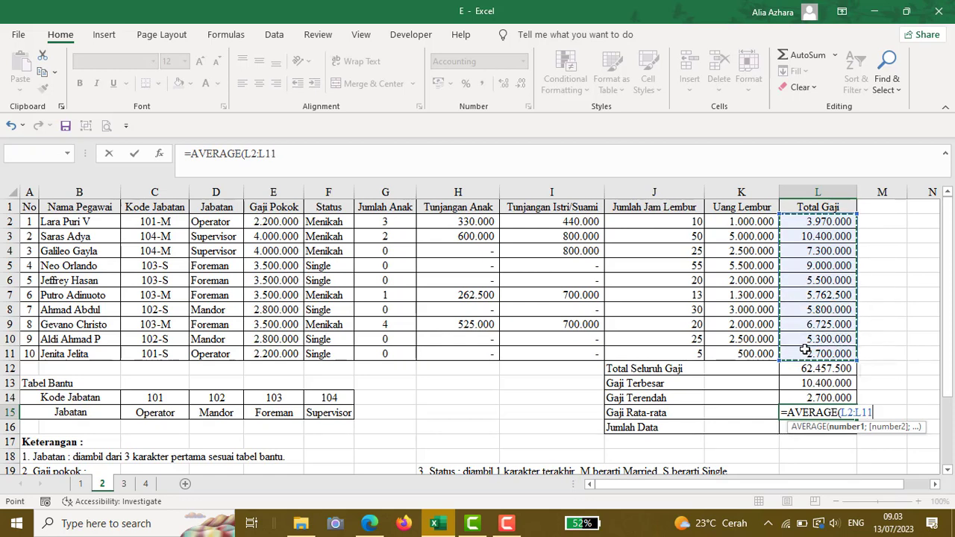
text())
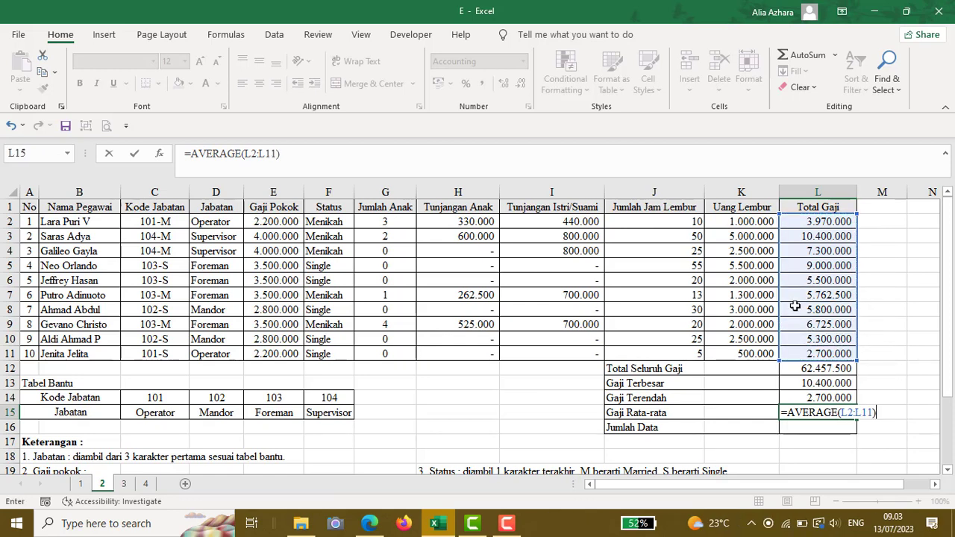
key(Return)
Enter =COUNT(L2:L11) in L16 for Jumlah Data
double_click(829, 425)
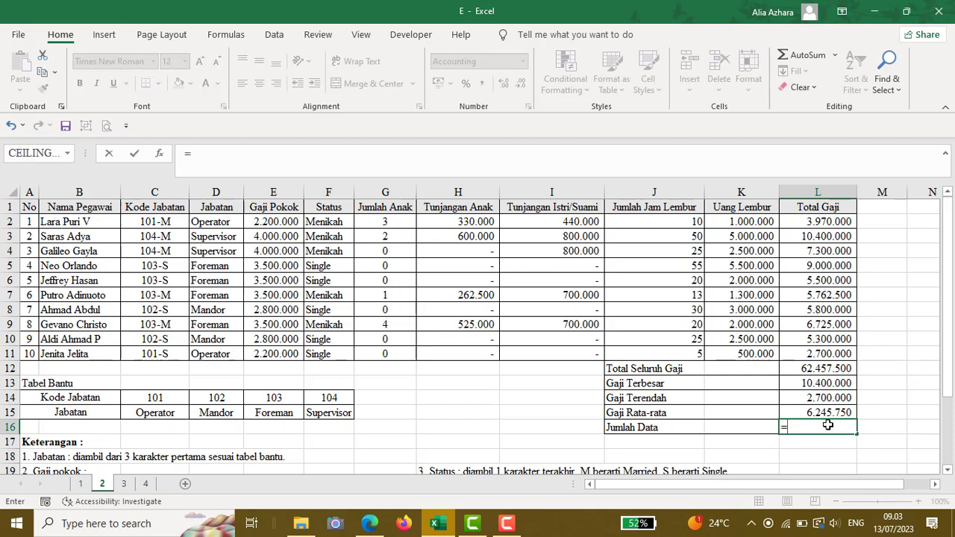
text(=COUNT)
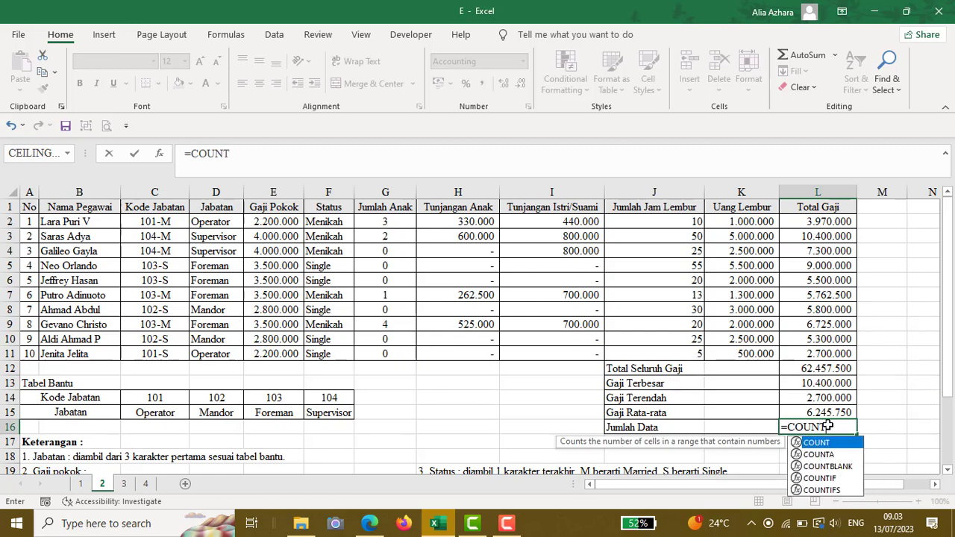
text(()
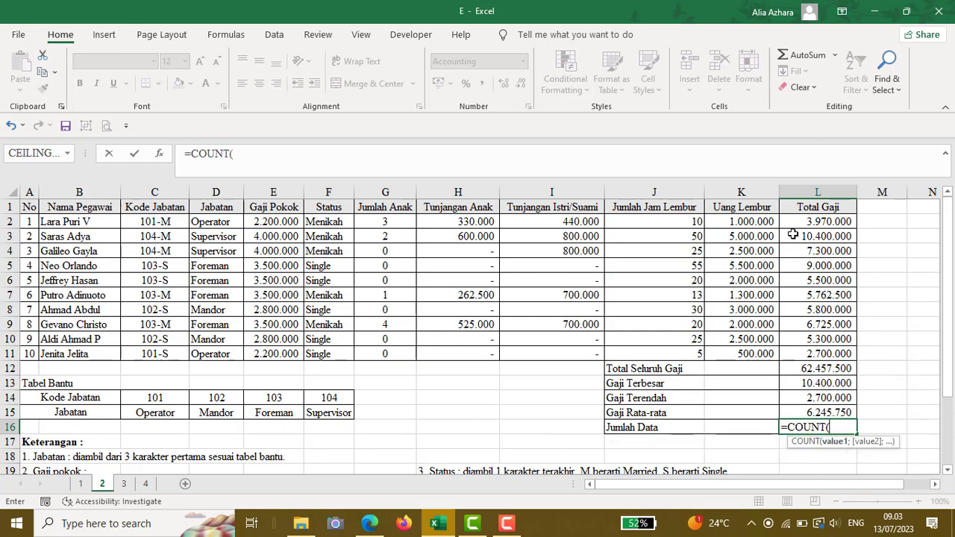
drag(795, 224, 808, 349)
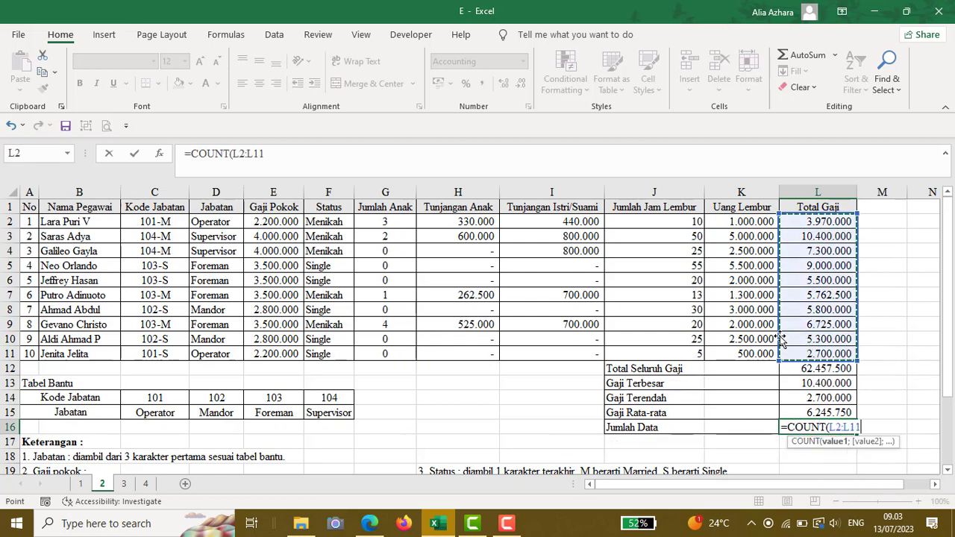
text())
key(Return)
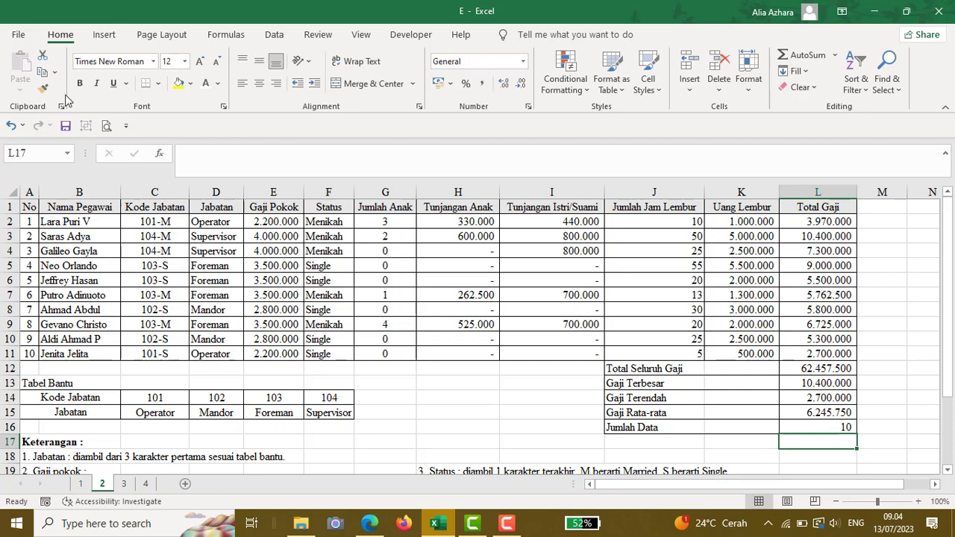
Open worksheet 3 and examine the Keterangan Kode breakdown and the Penerbit lookup table
click(124, 487)
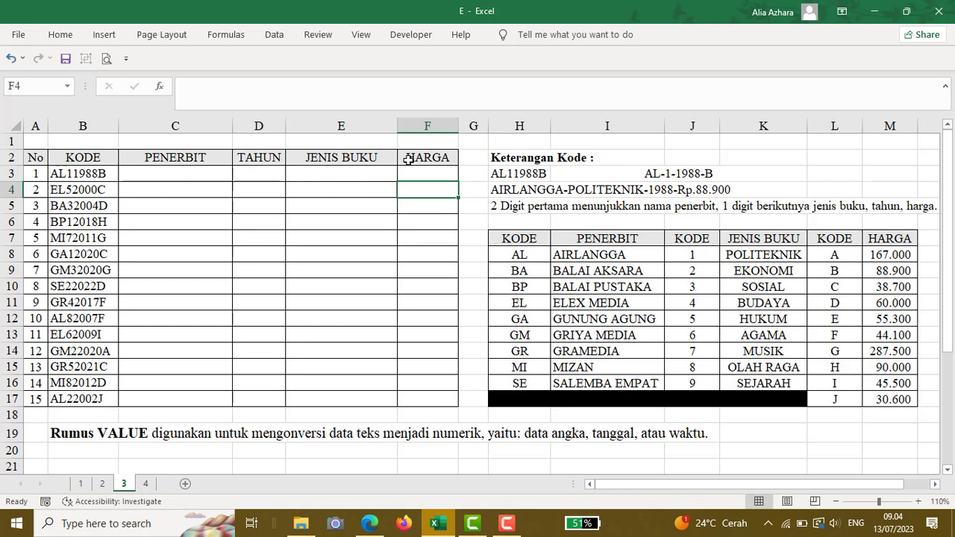
click(525, 239)
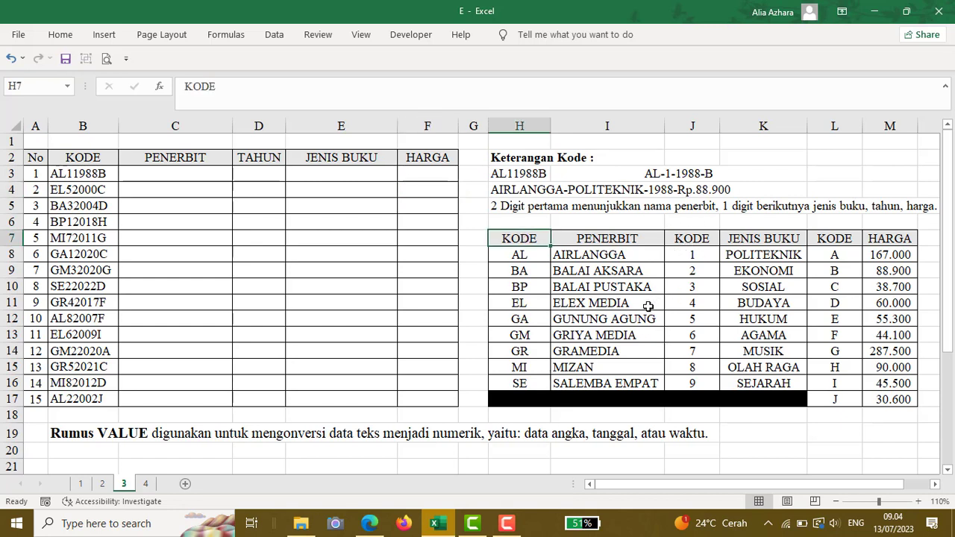
click(519, 173)
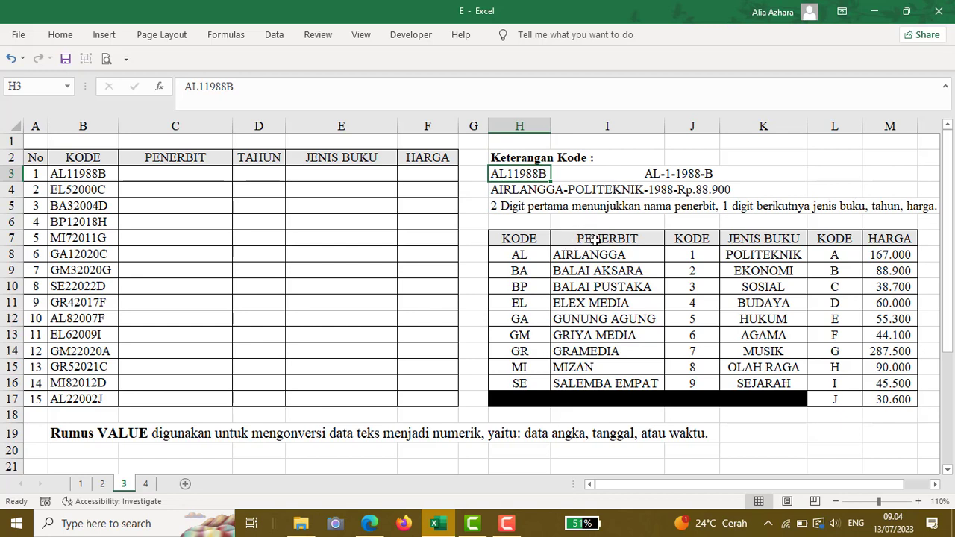
drag(590, 235, 589, 382)
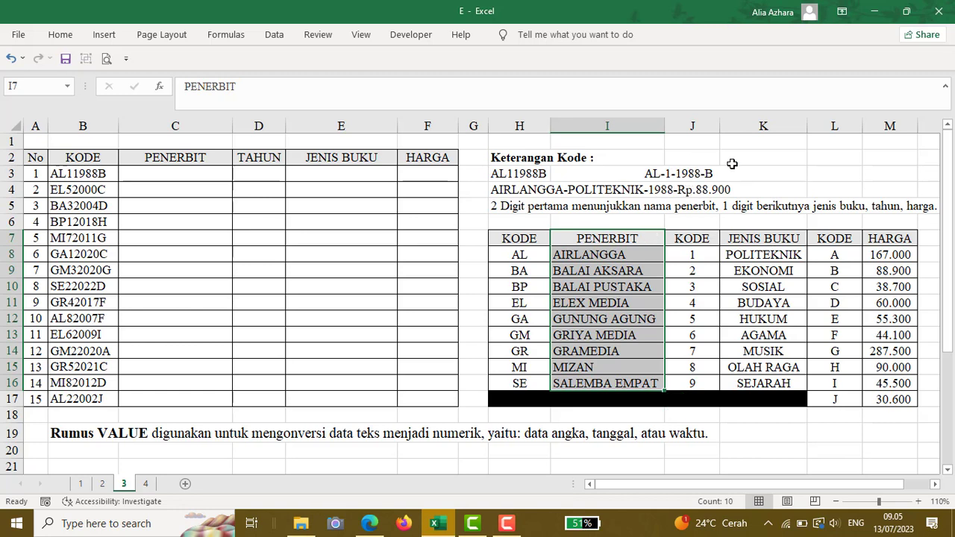
click(720, 173)
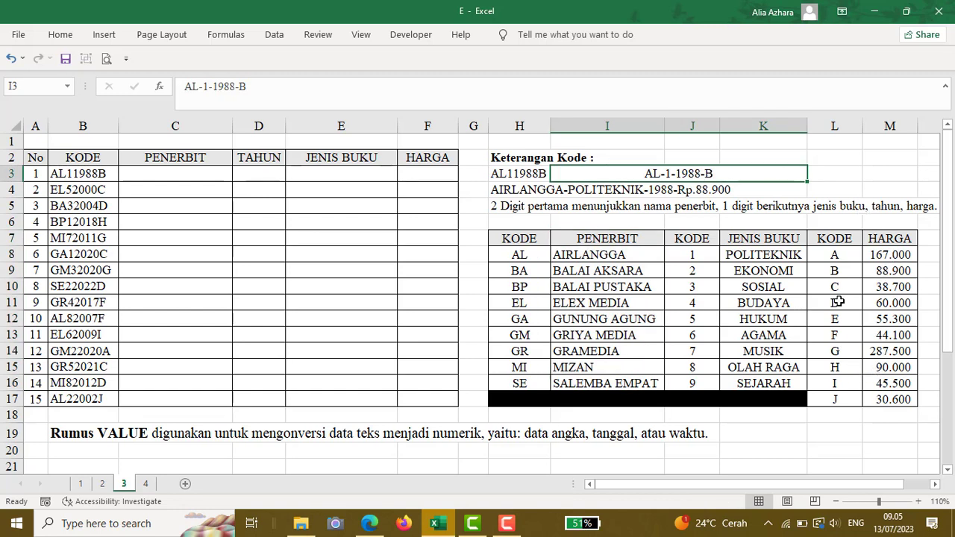
Start the Penerbit formula in C3 as a VLOOKUP with LEFT(B3;2) as the lookup value
click(181, 178)
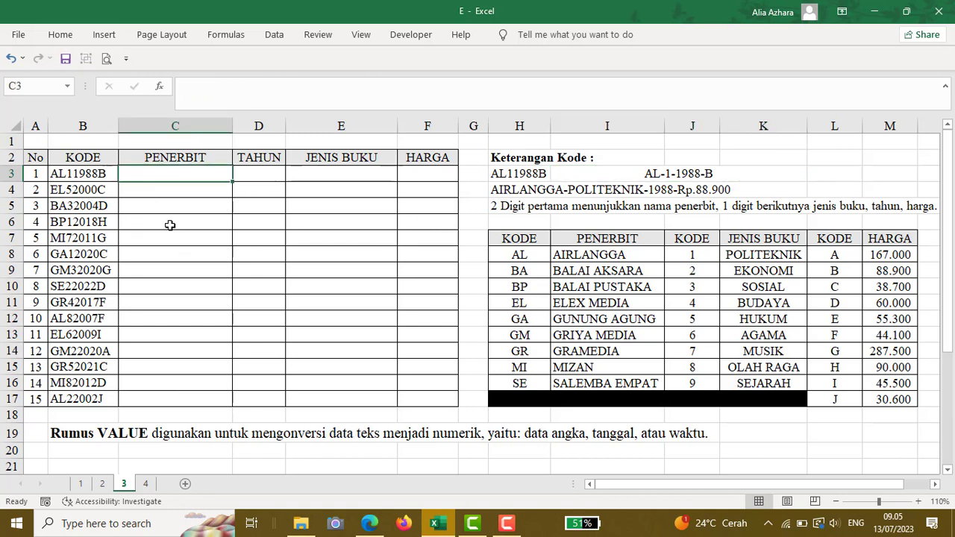
text(=)
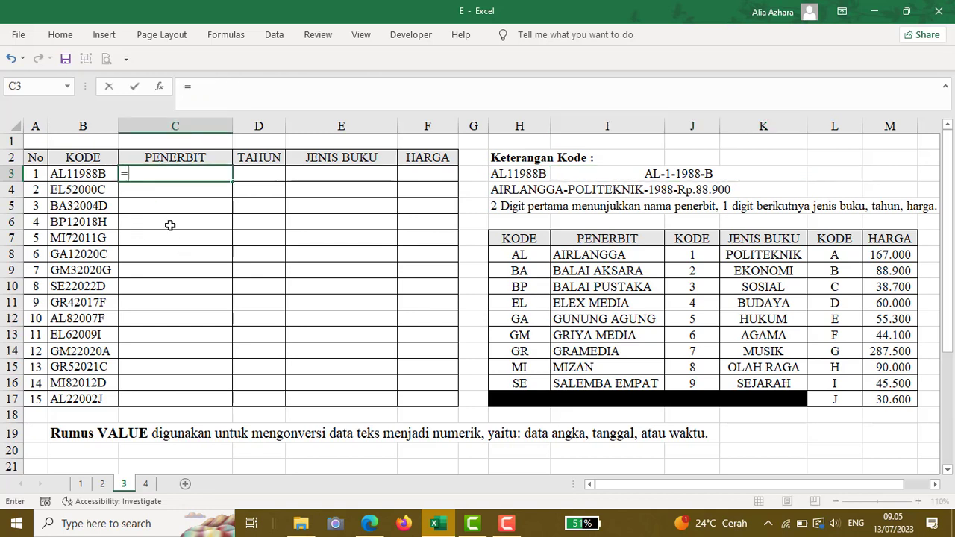
key(Caps_Lock)
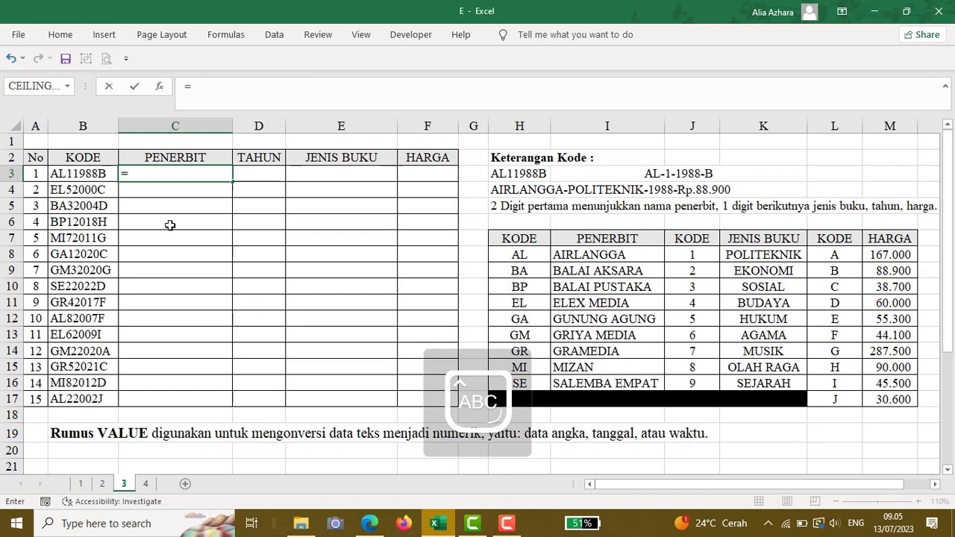
text(VLOO)
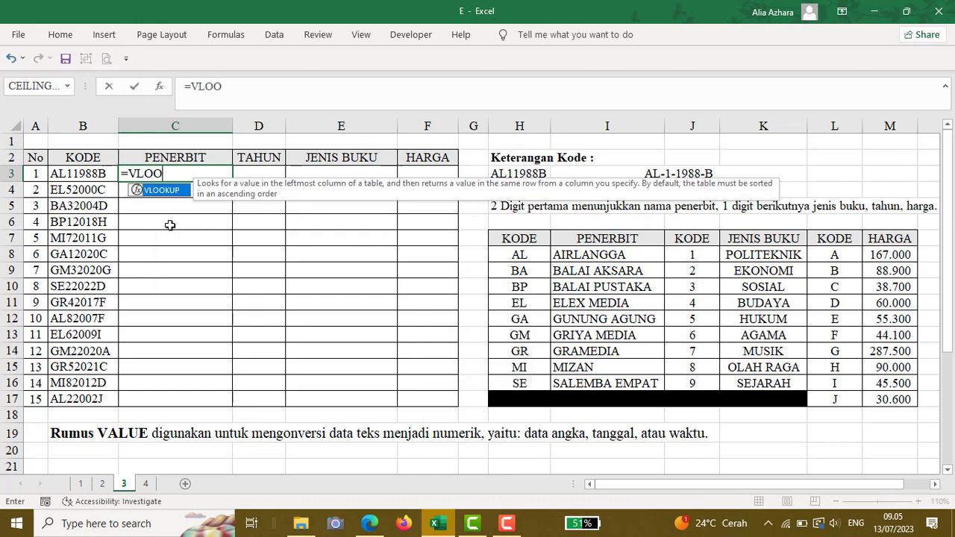
text(KUP()
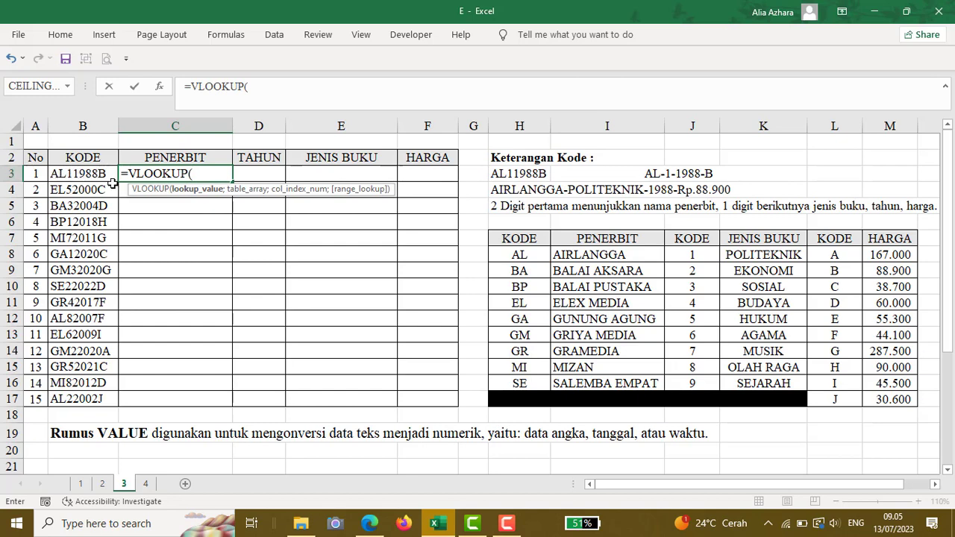
text(LEFT)
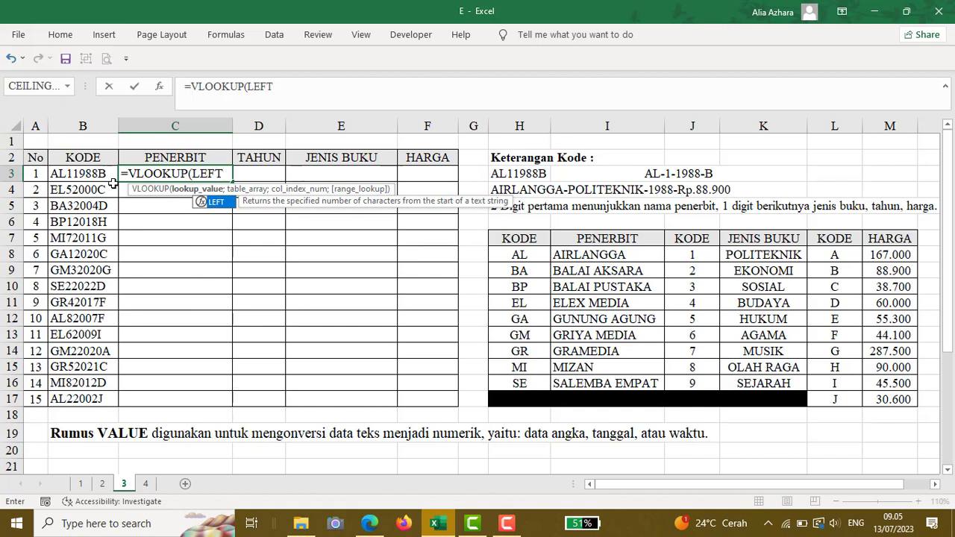
text(()
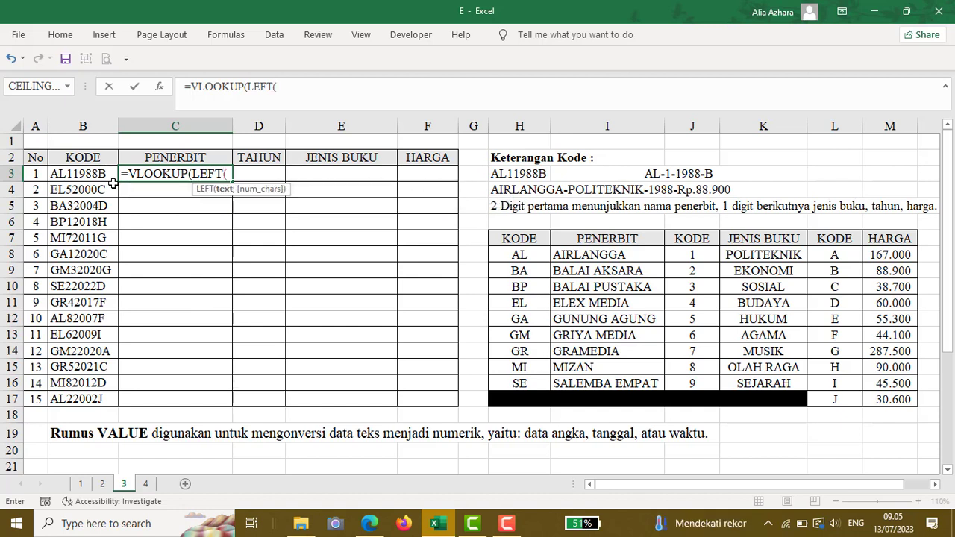
click(77, 173)
text(;)
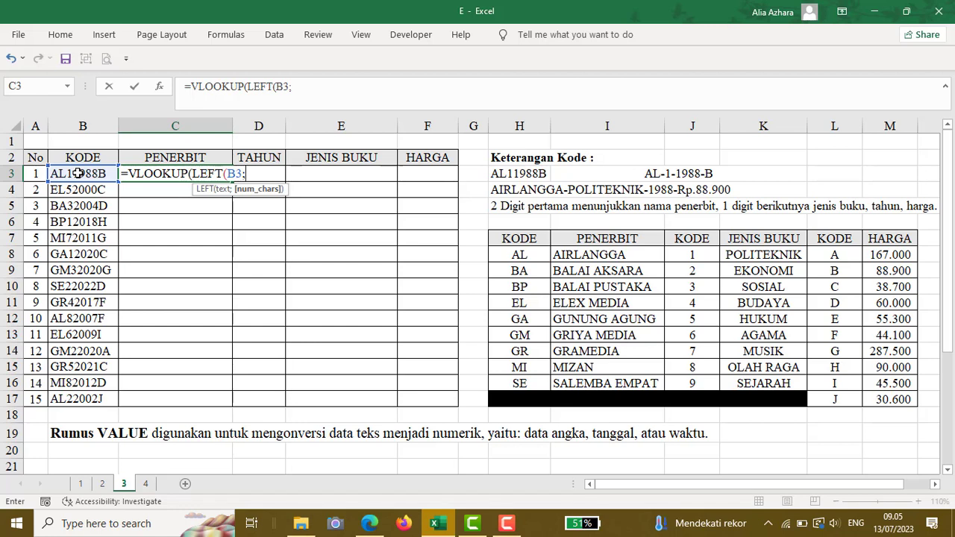
text(2);)
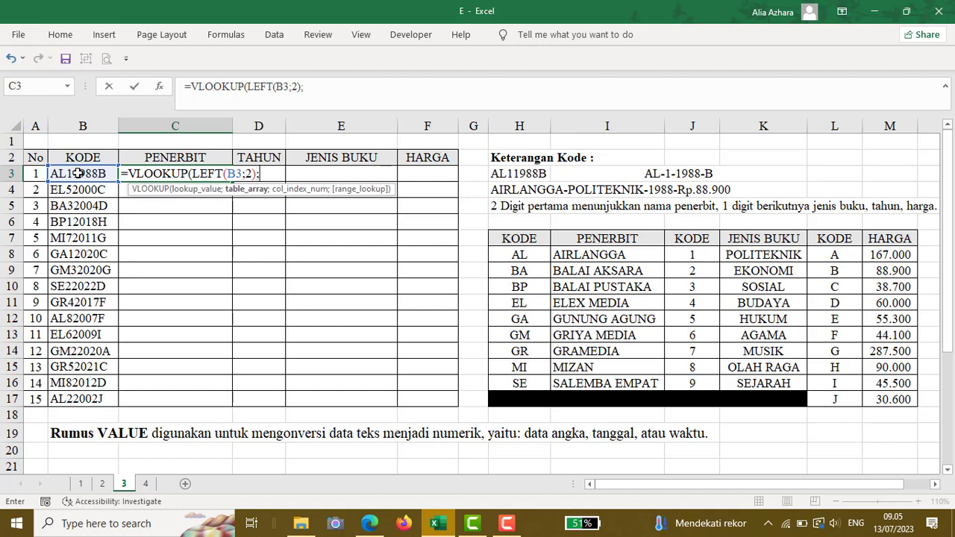
Complete the C3 VLOOKUP with table $H$8:$I$16, column 2 and exact match FALSE, and fill the formula down to C17
click(536, 257)
drag(535, 258, 618, 384)
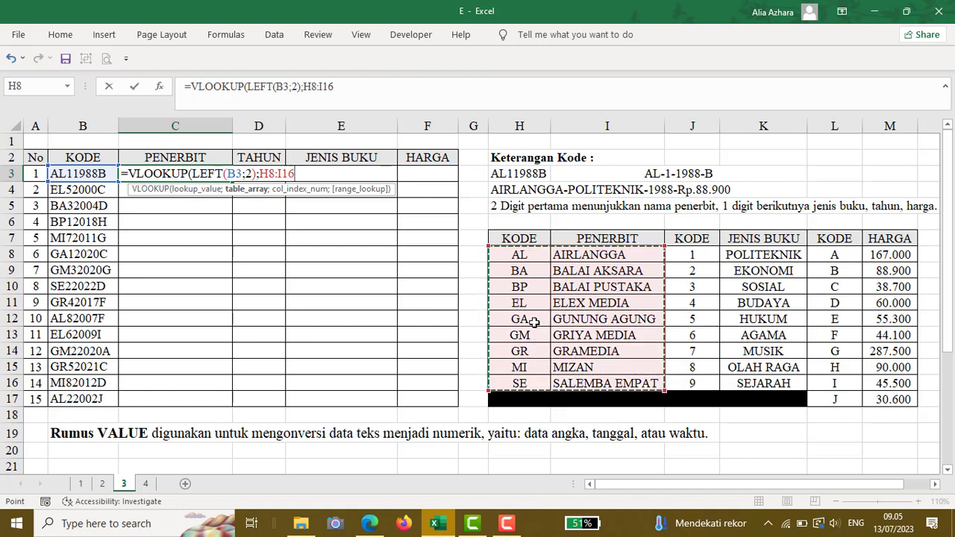
key(F4)
text(;)
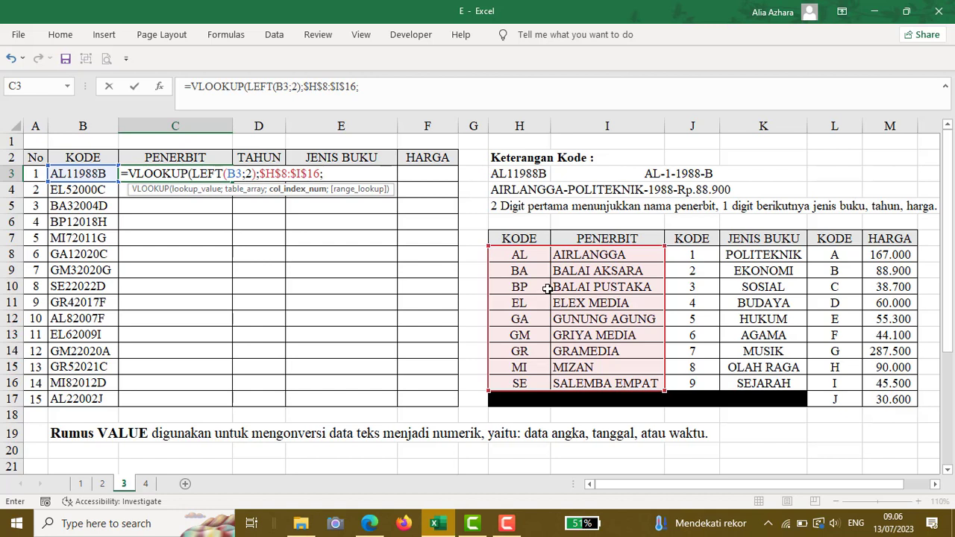
text(2;)
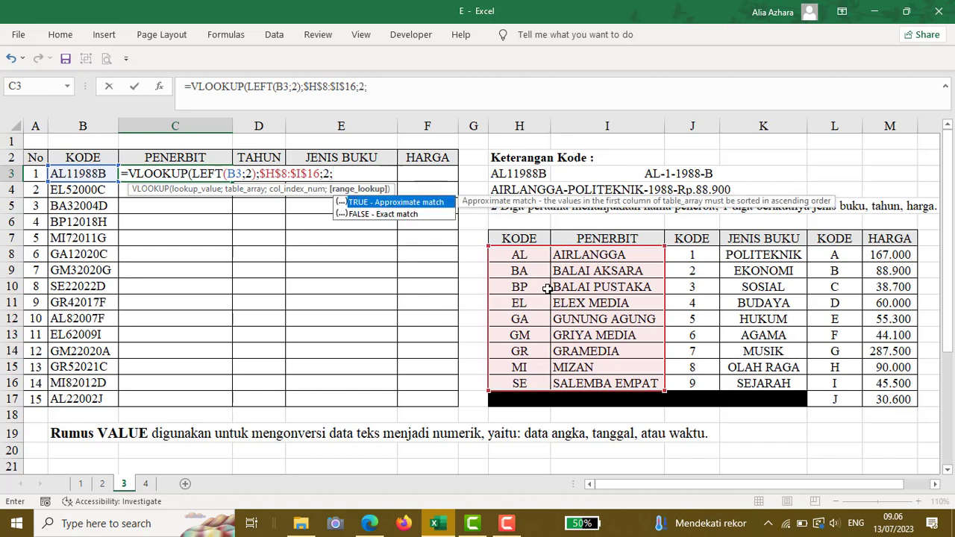
double_click(371, 214)
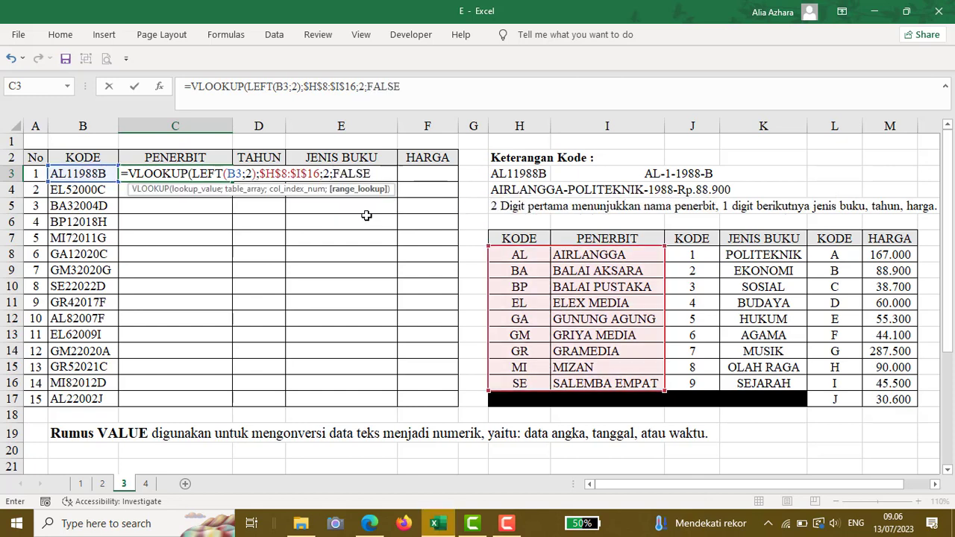
text())
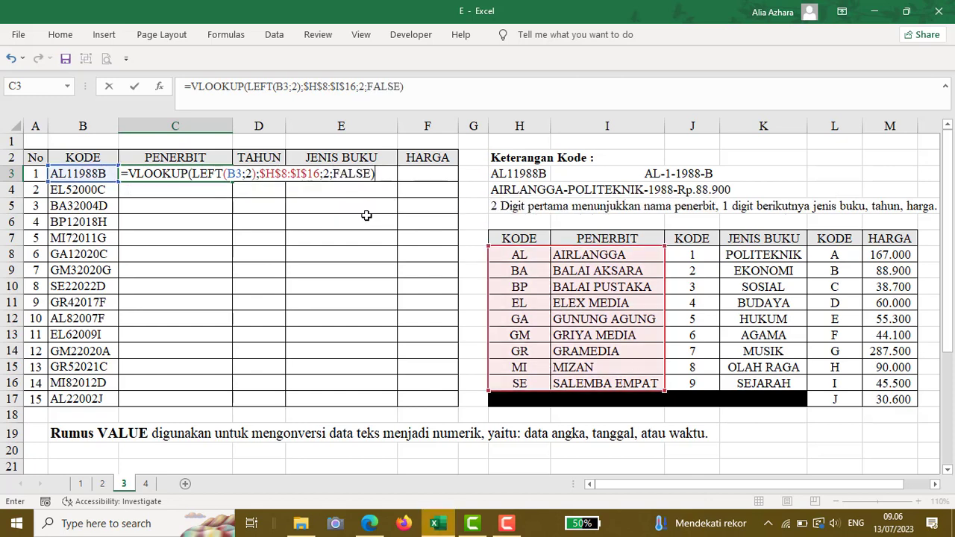
key(Return)
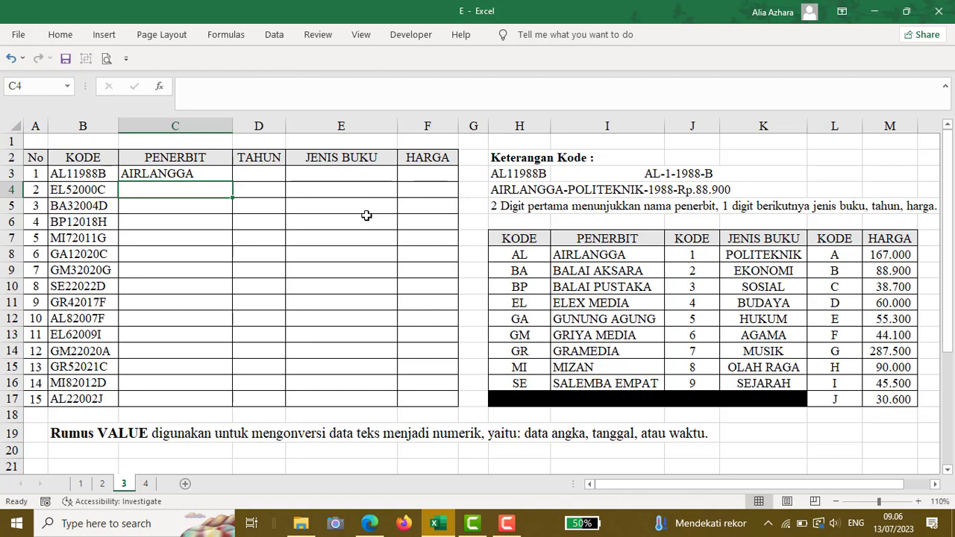
click(192, 173)
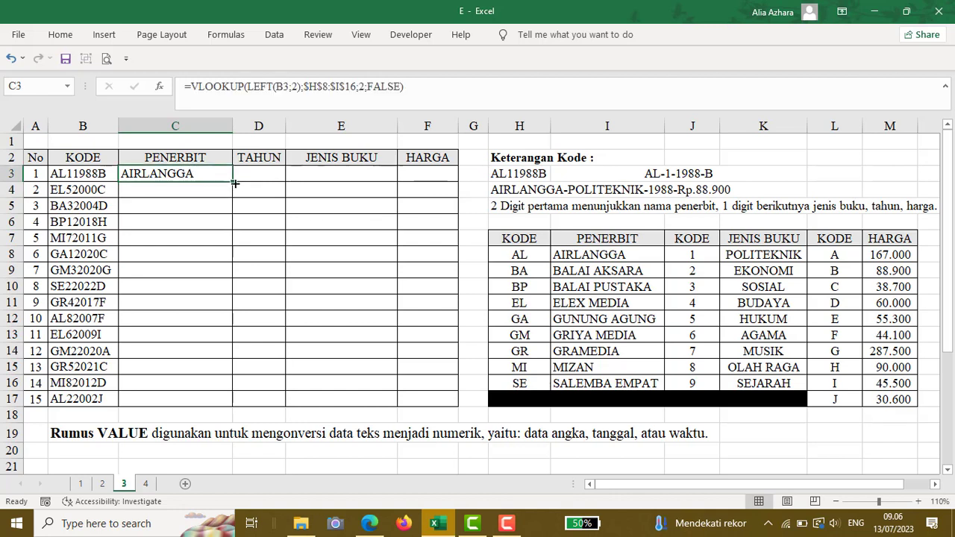
double_click(234, 182)
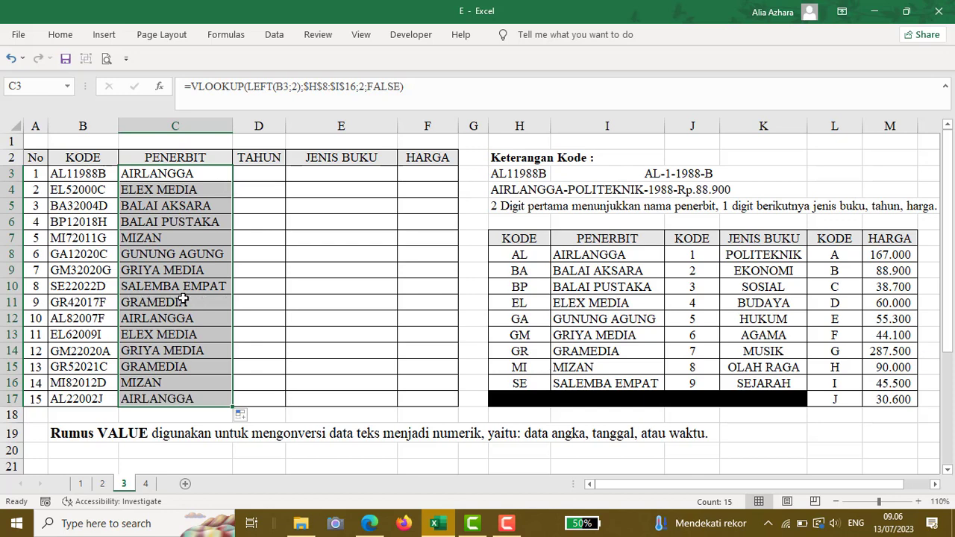
Enter =MID(B3;4;4) in D3 for Tahun and fill the formula down to D17
click(261, 172)
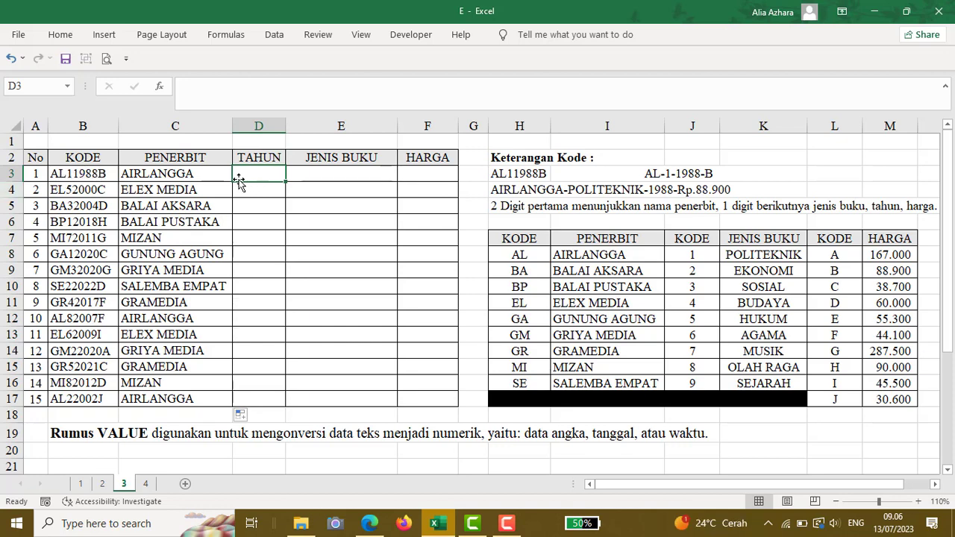
text(=)
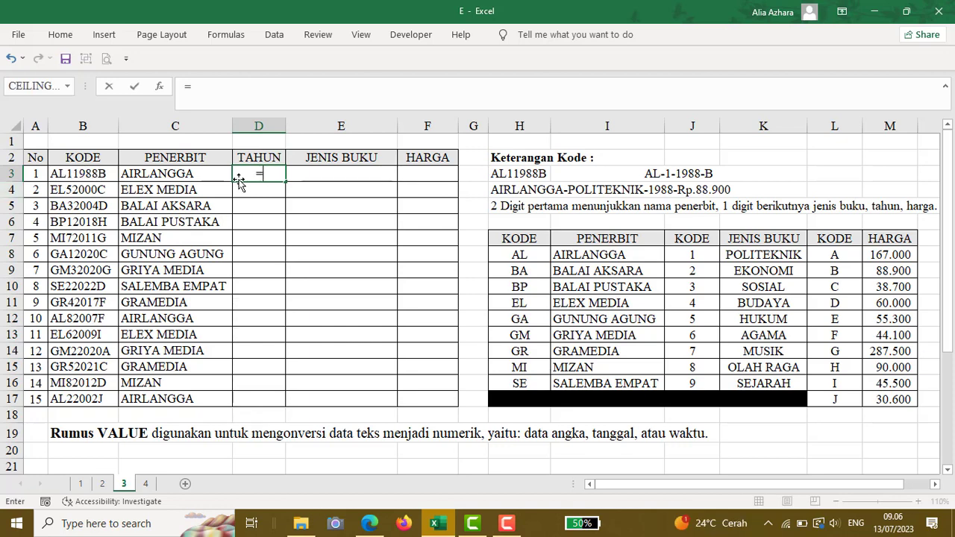
text(MID()
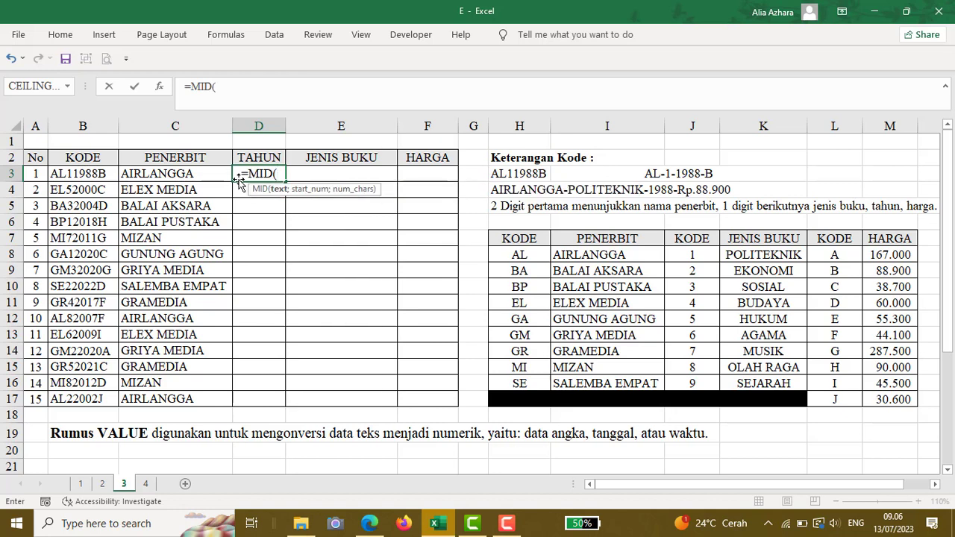
click(83, 174)
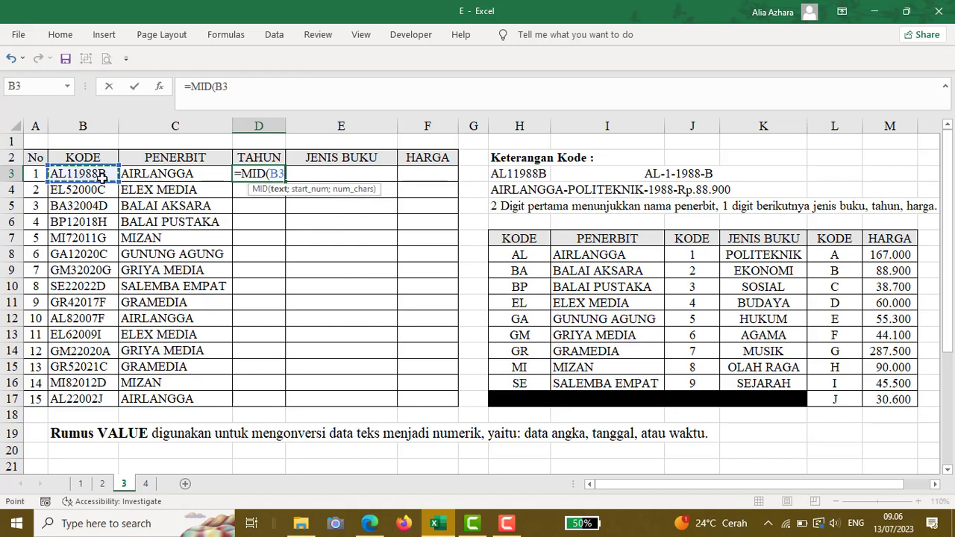
text(;4;4)
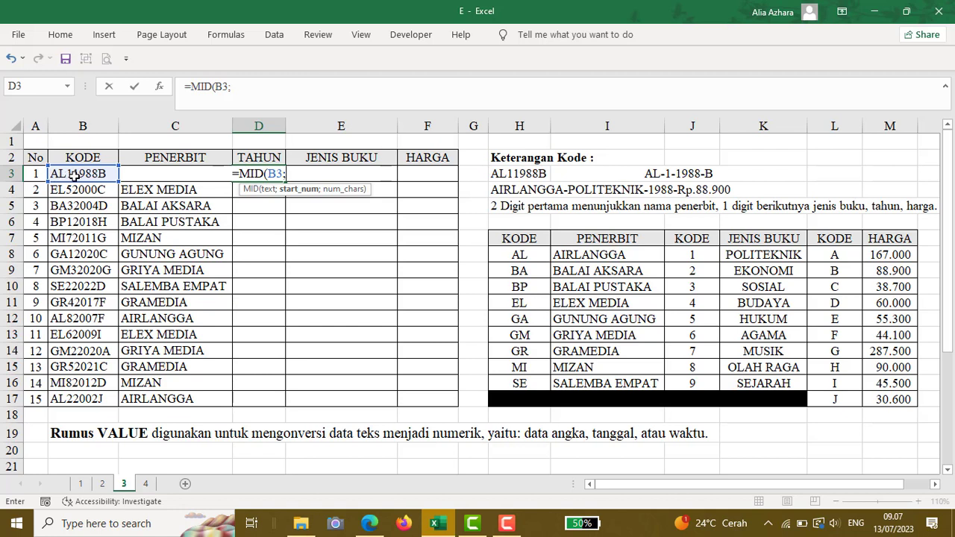
text(4;)
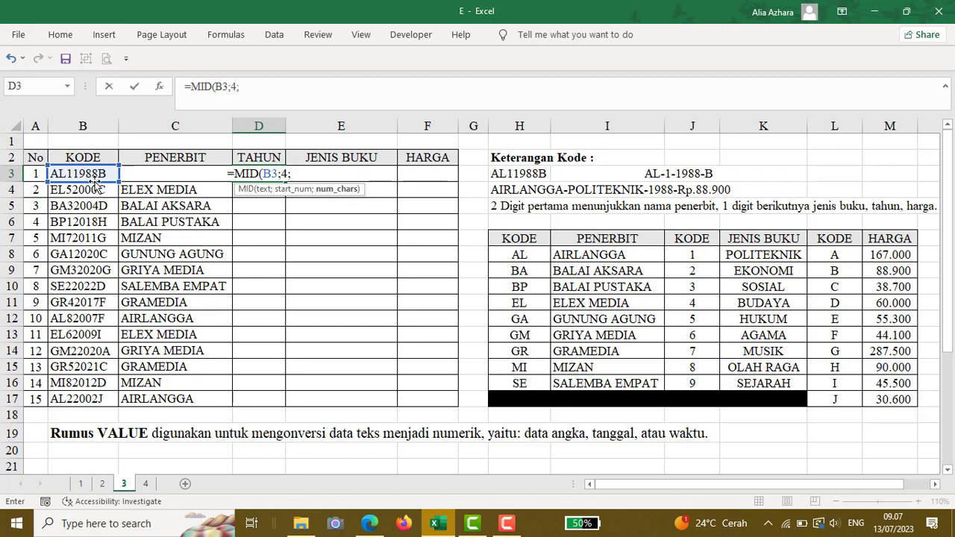
text(4)
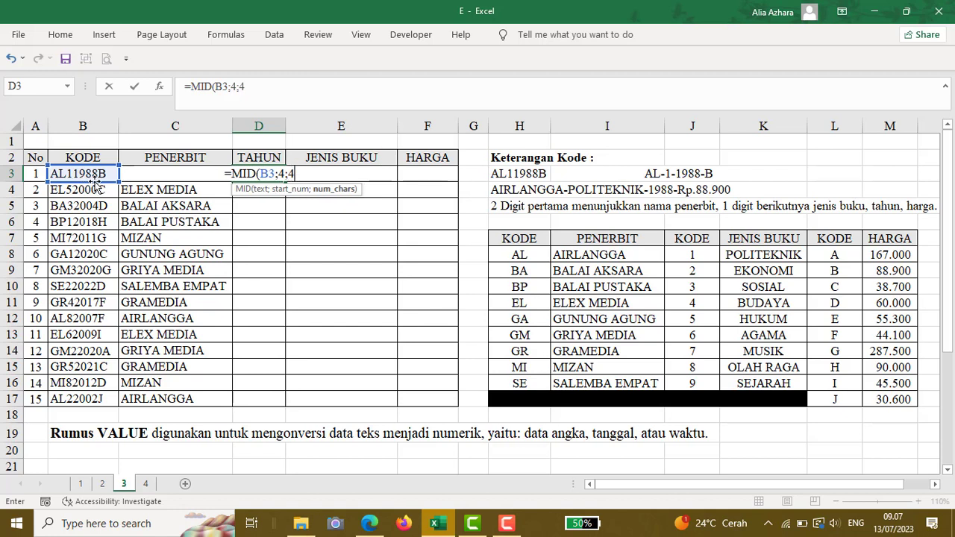
text())
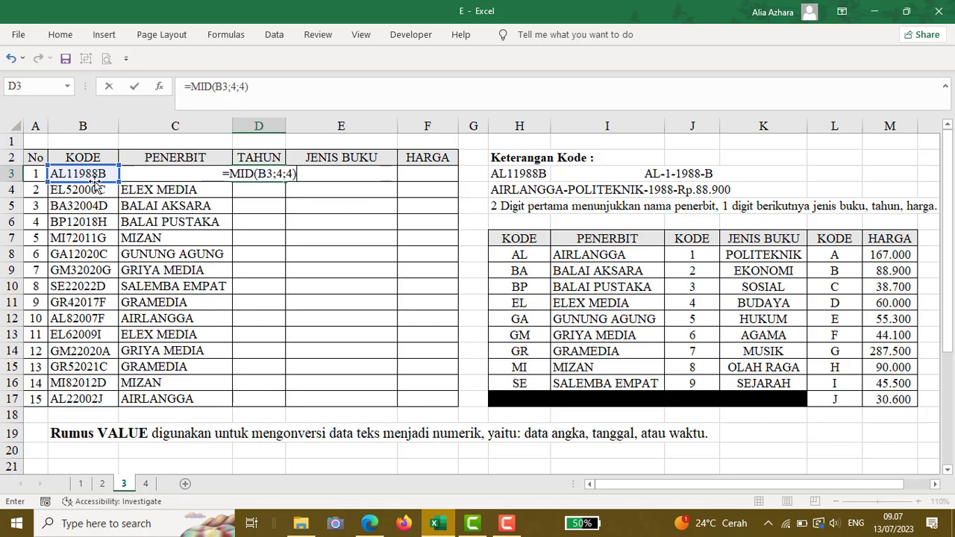
key(Return)
click(266, 170)
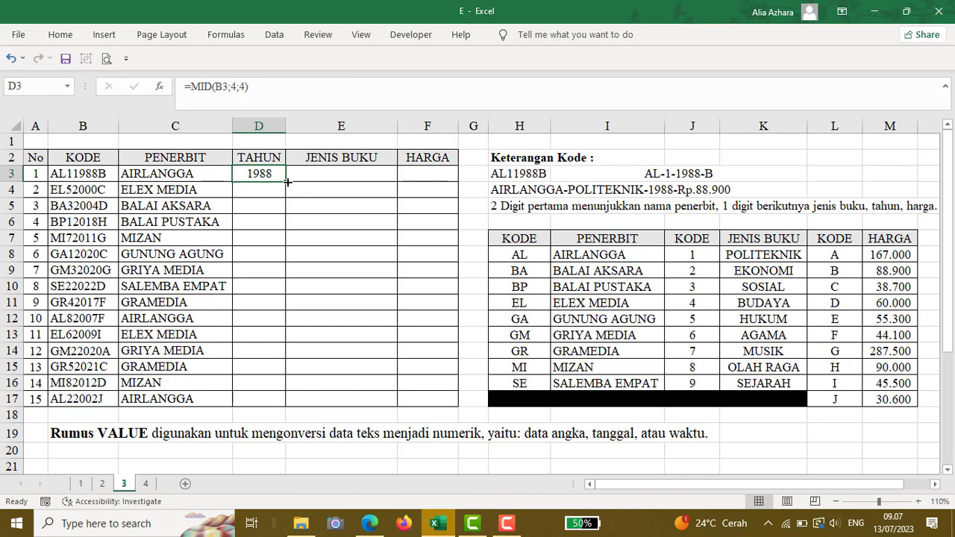
double_click(287, 182)
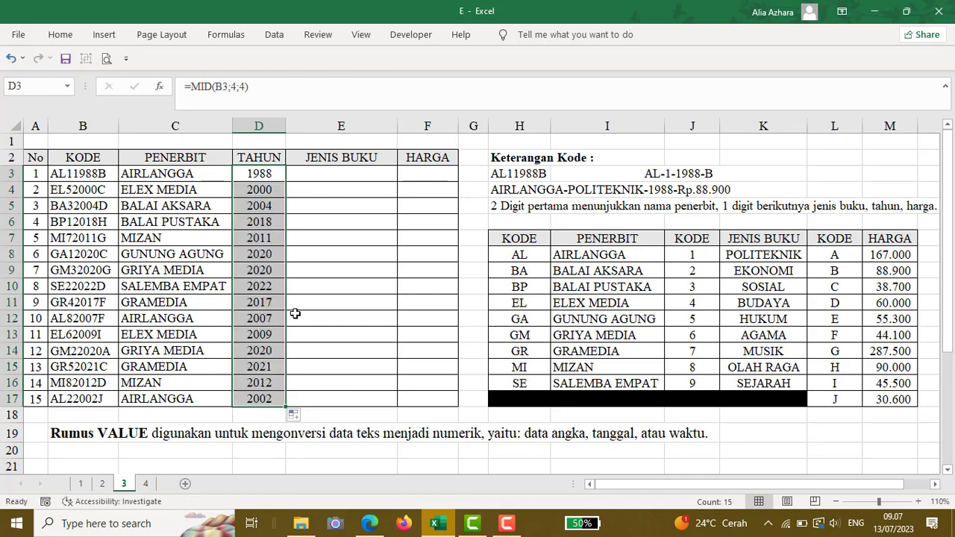
click(262, 177)
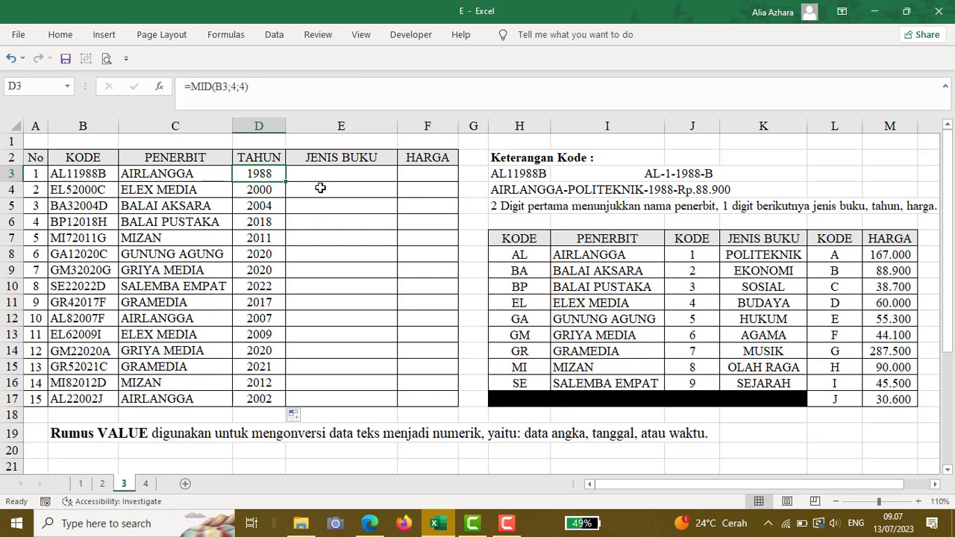
Start the Jenis Buku formula in E3 as a VLOOKUP with MID(B3;3;1) as the lookup value
click(340, 176)
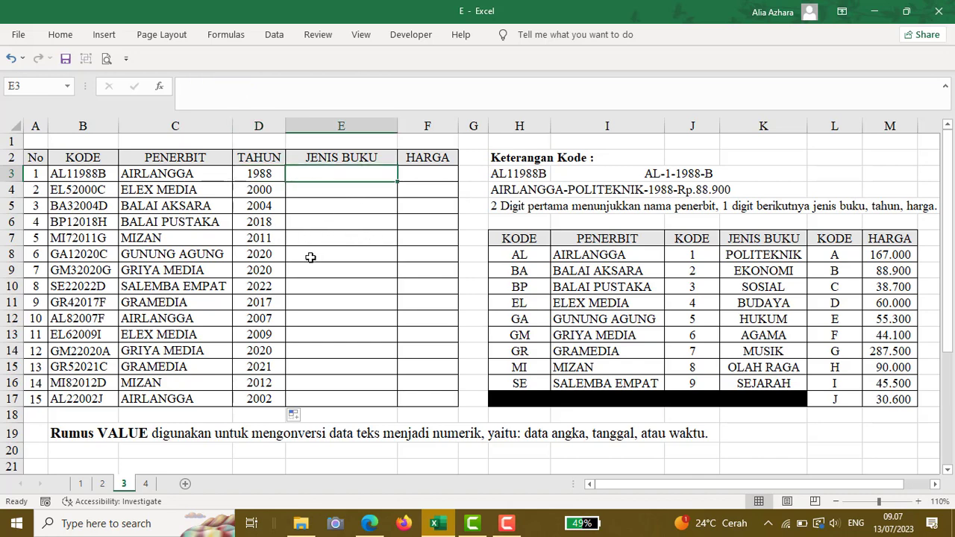
text(=)
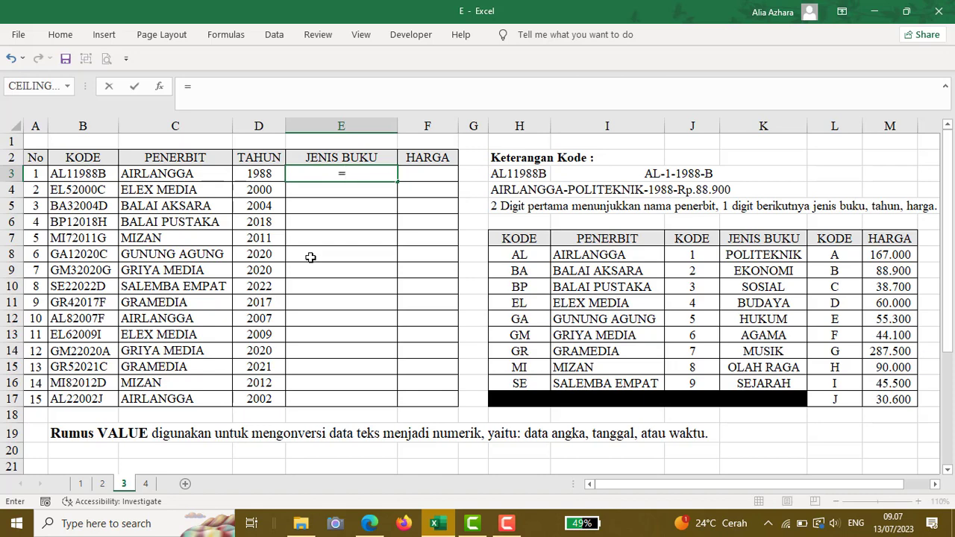
text(VLOOKUP()
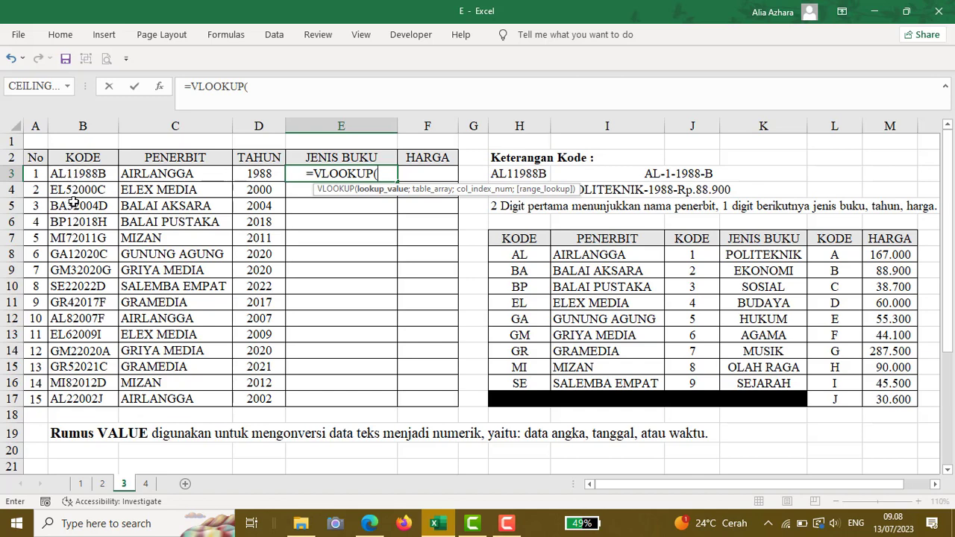
text(MID()
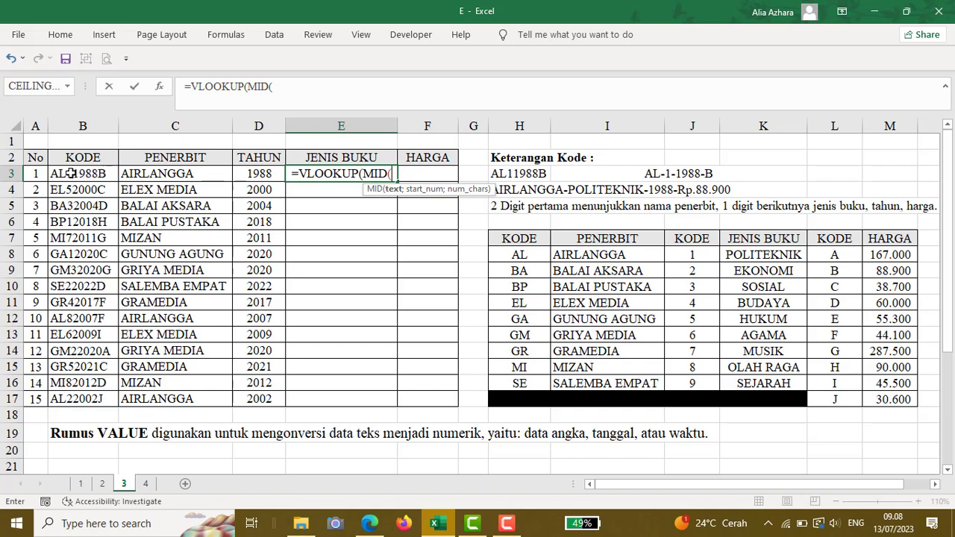
click(82, 174)
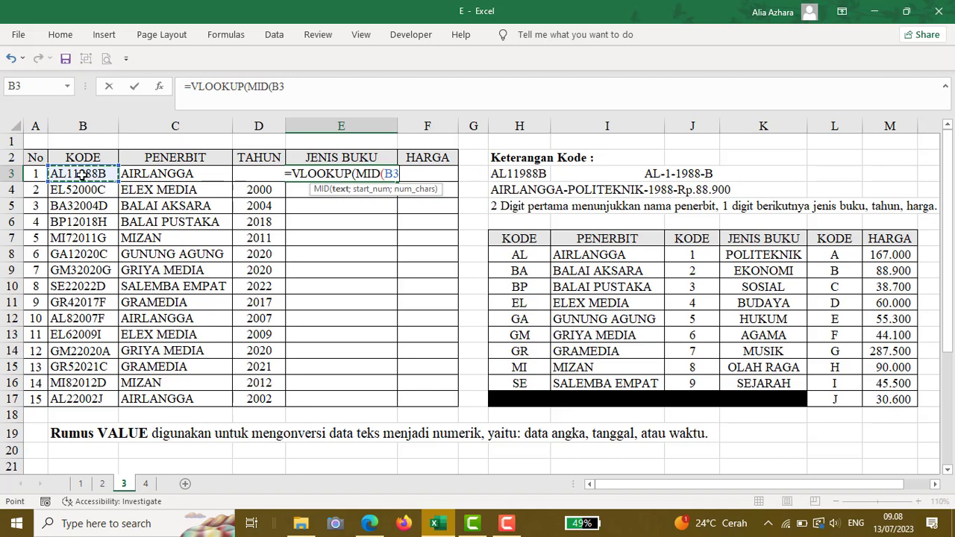
text(;)
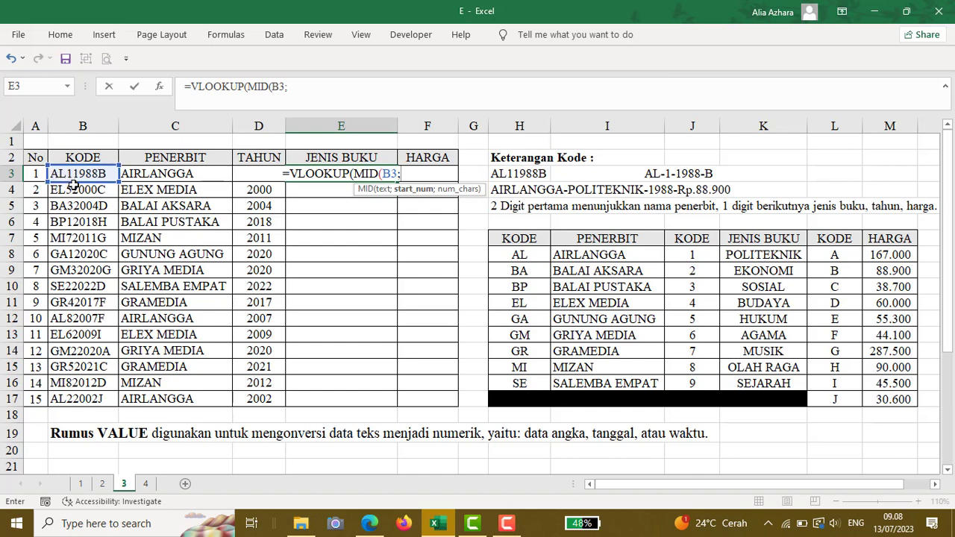
text(3;)
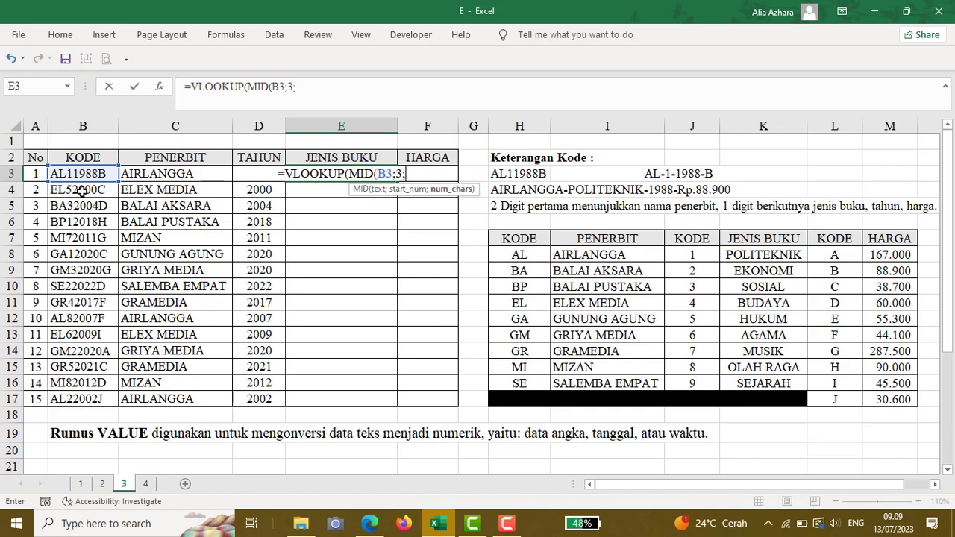
text(1)
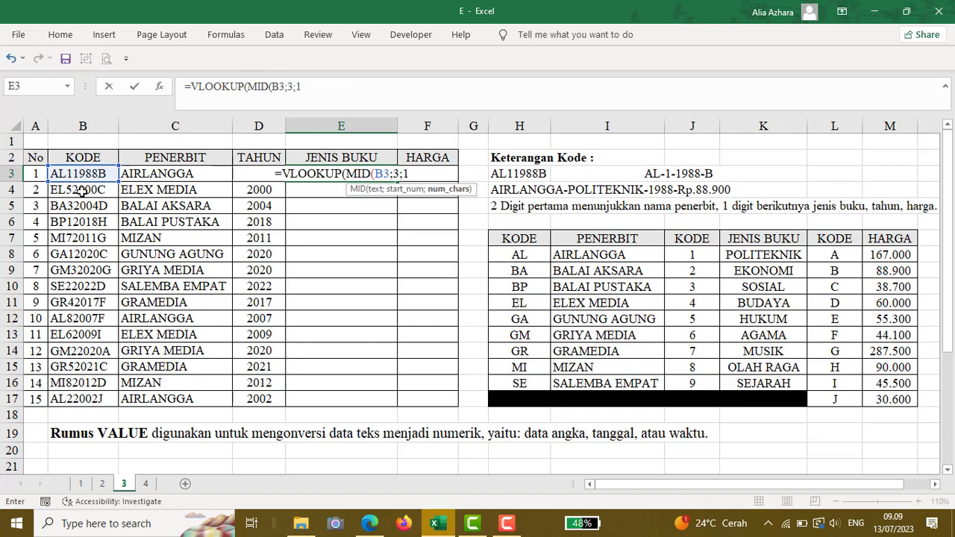
text();)
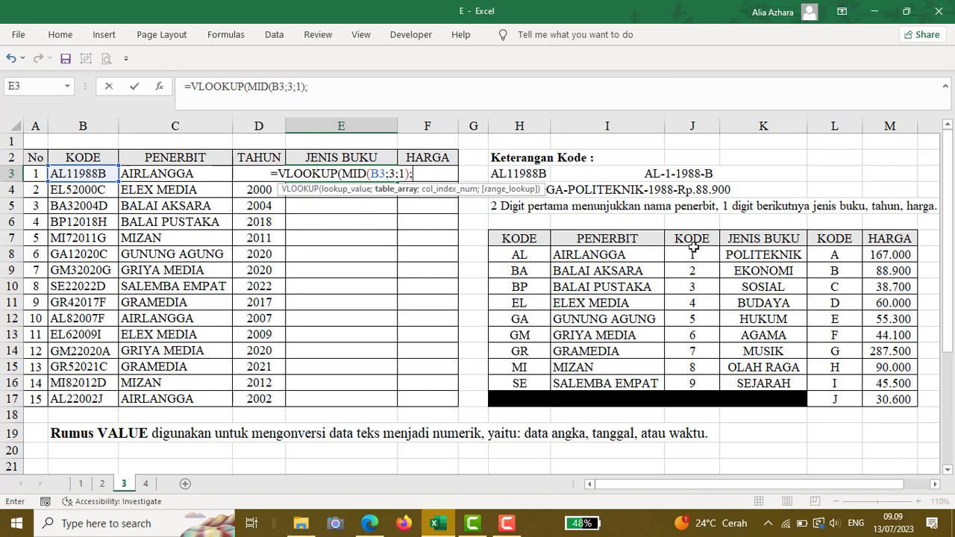
Complete the E3 VLOOKUP with table $J$8:$K$16, column 2 and exact match FALSE
drag(695, 256, 757, 383)
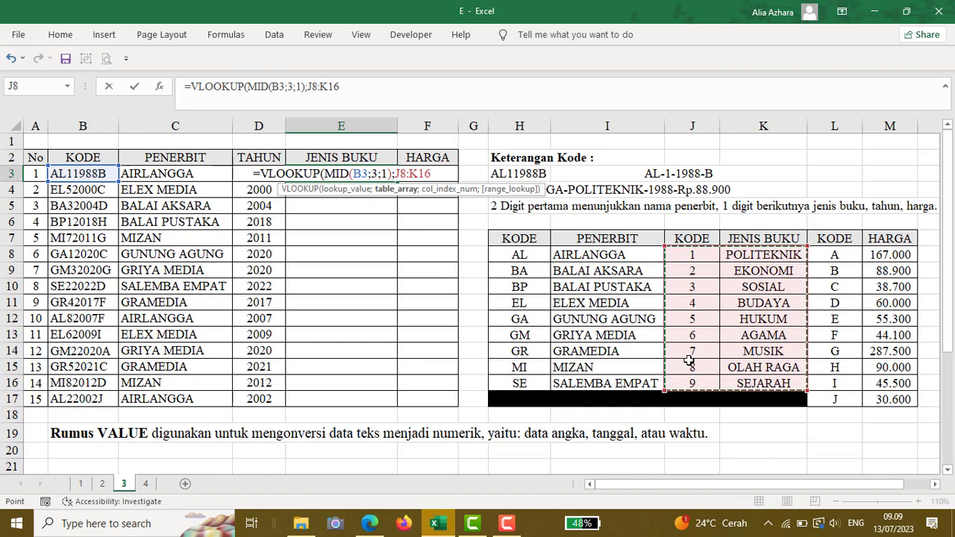
key(F4)
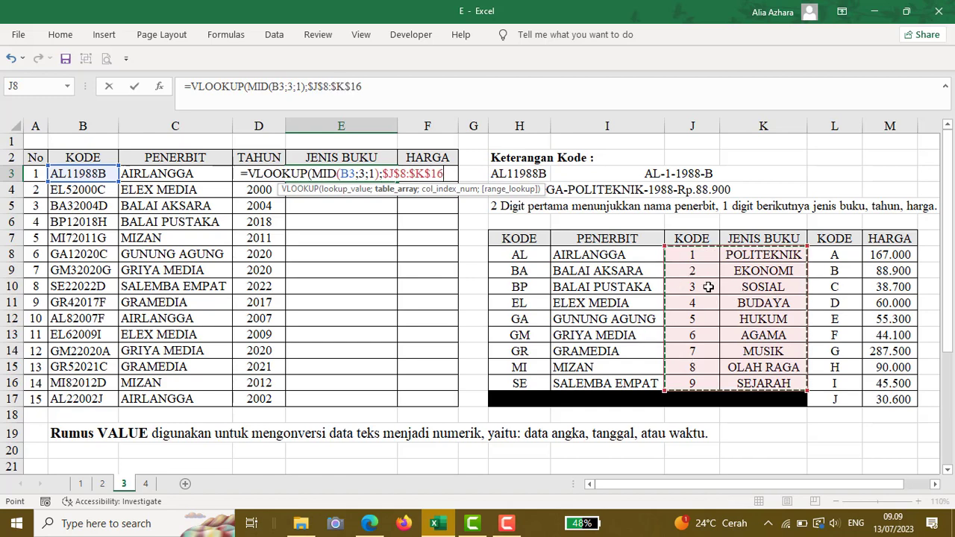
text(;)
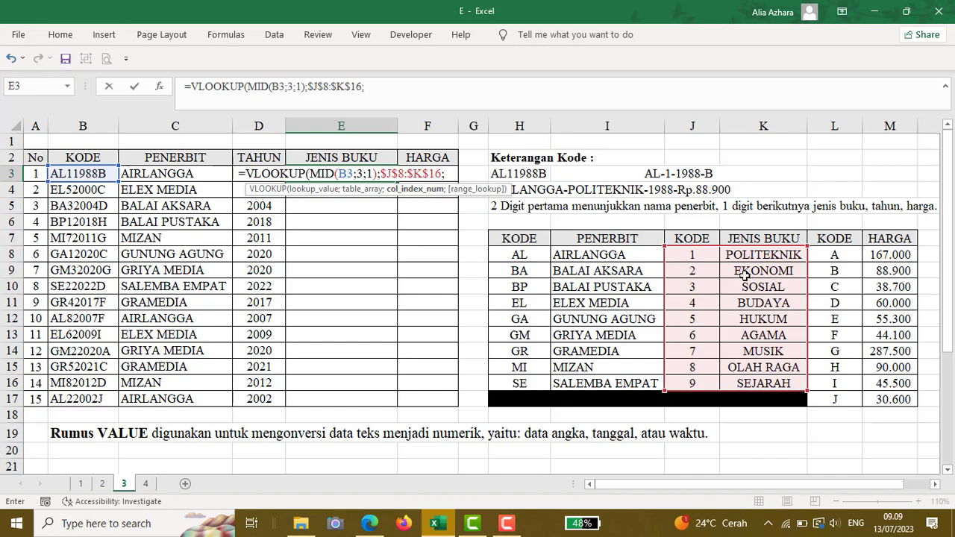
text(2;)
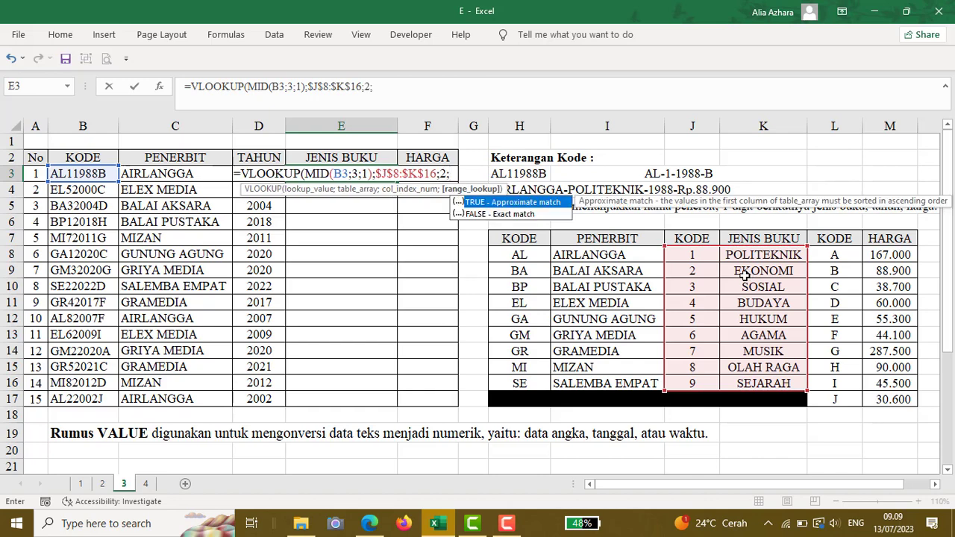
double_click(475, 214)
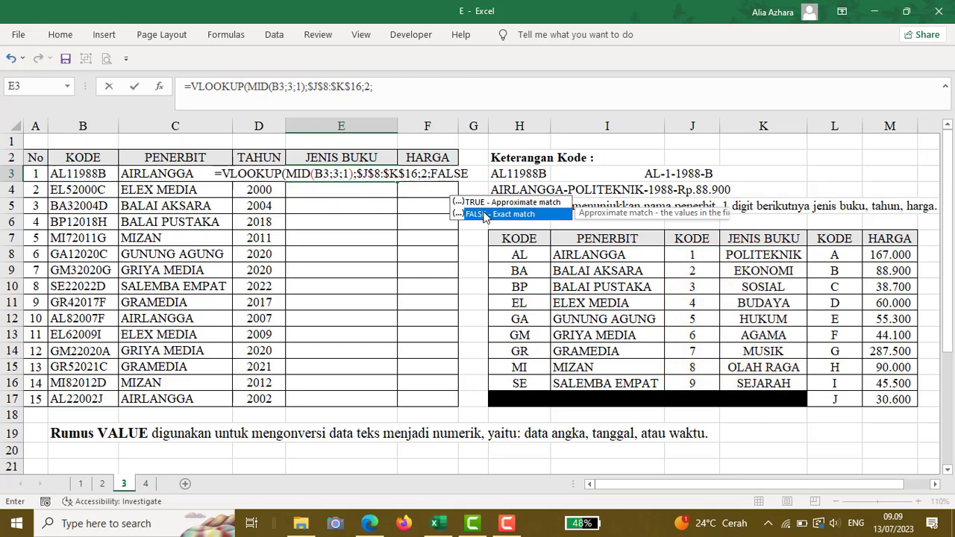
text())
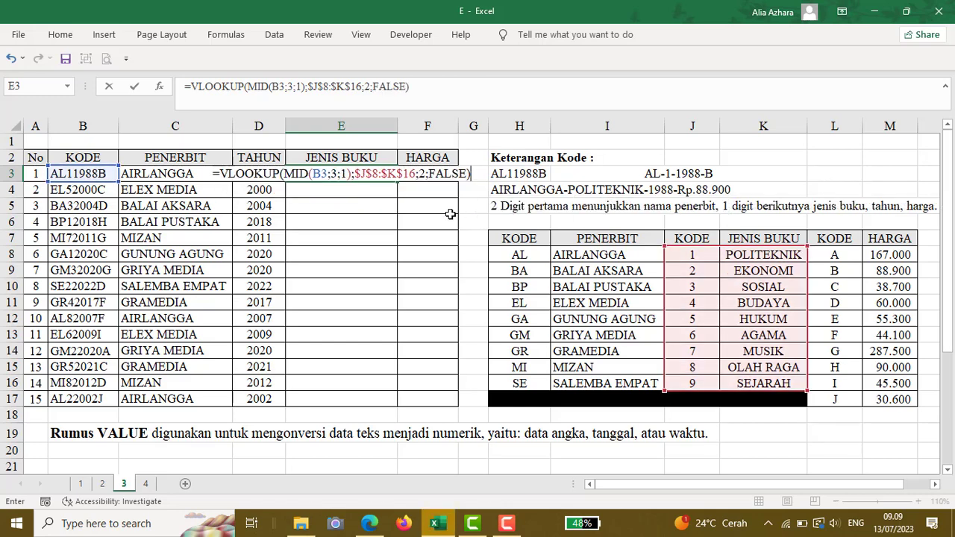
key(Return)
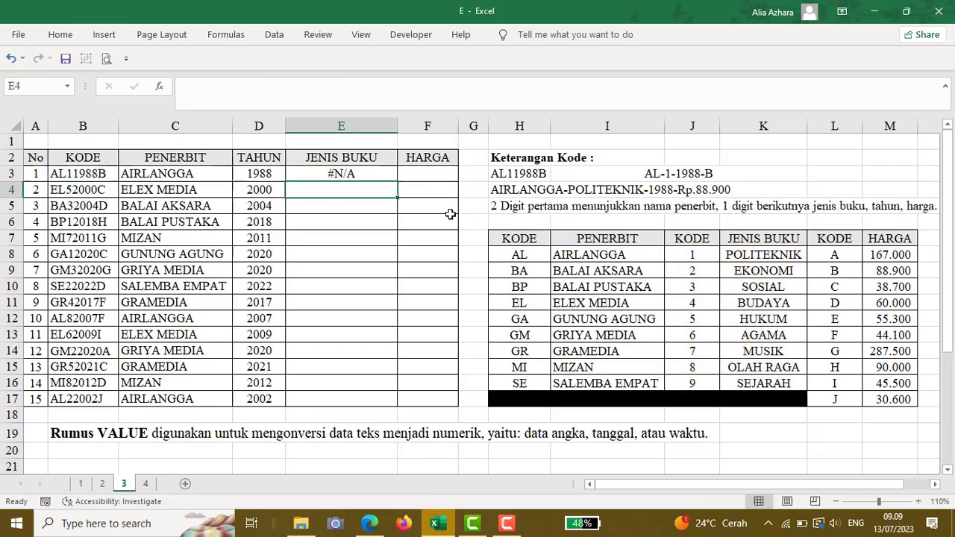
Wrap the MID lookup value in E3 with VALUE, making the formula =VLOOKUP(VALUE(MID(B3;3;1));$J$8:$K$16;2;FALSE)
click(337, 174)
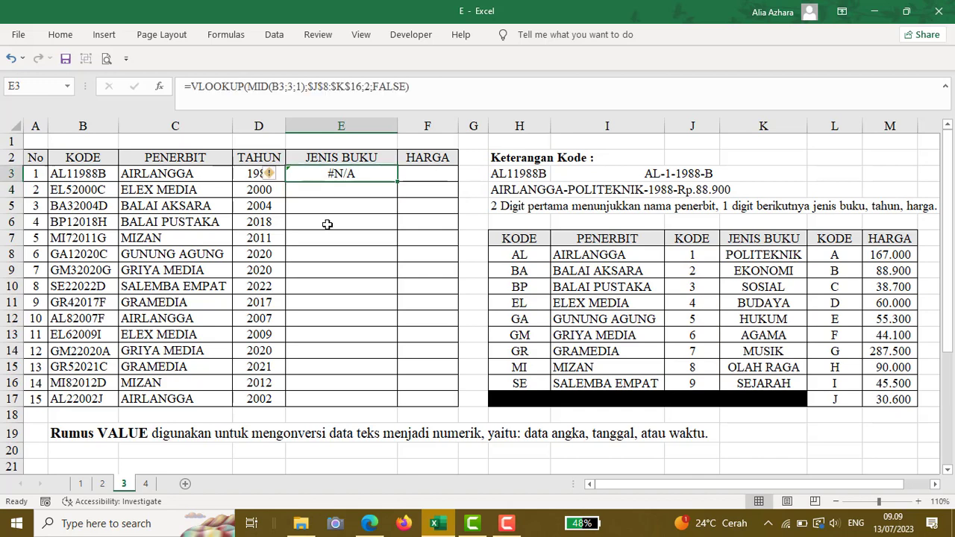
click(251, 89)
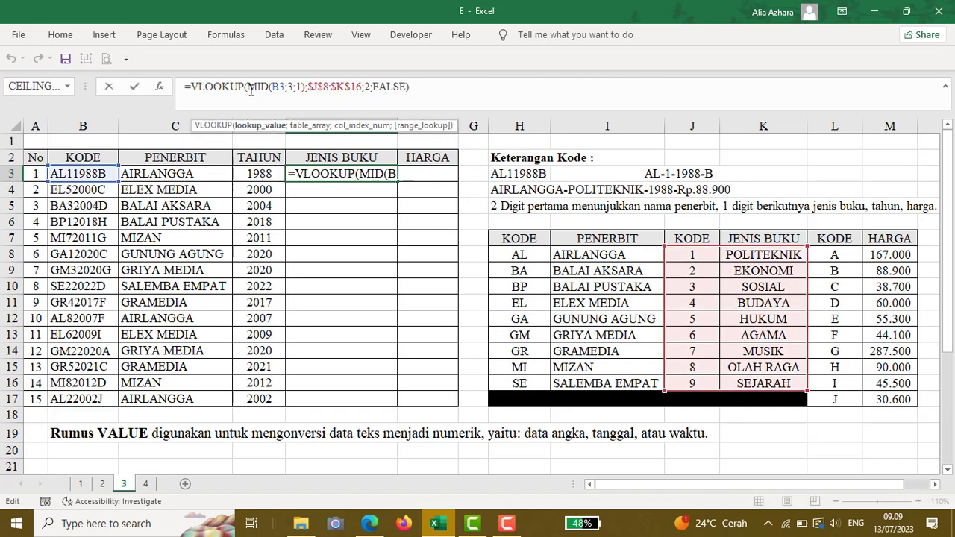
text(VALUE()
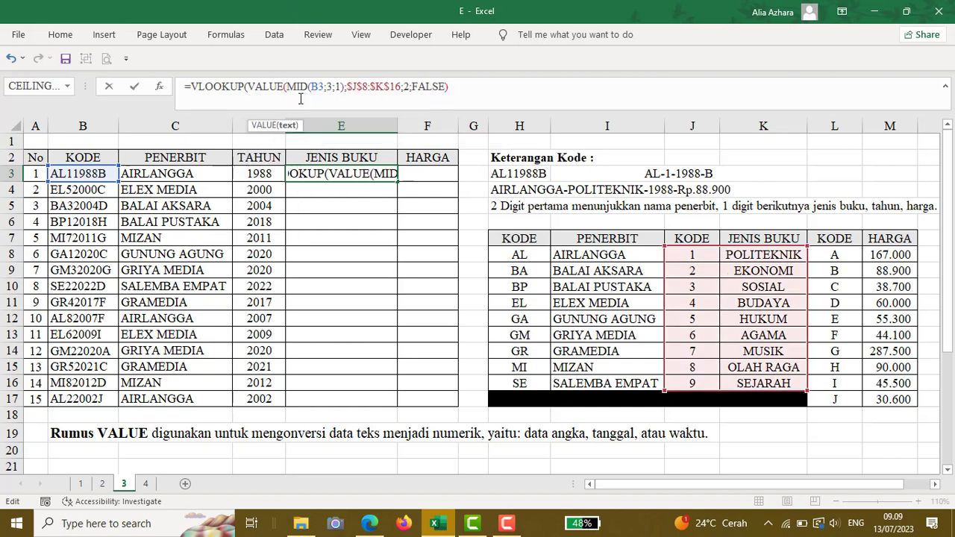
click(344, 88)
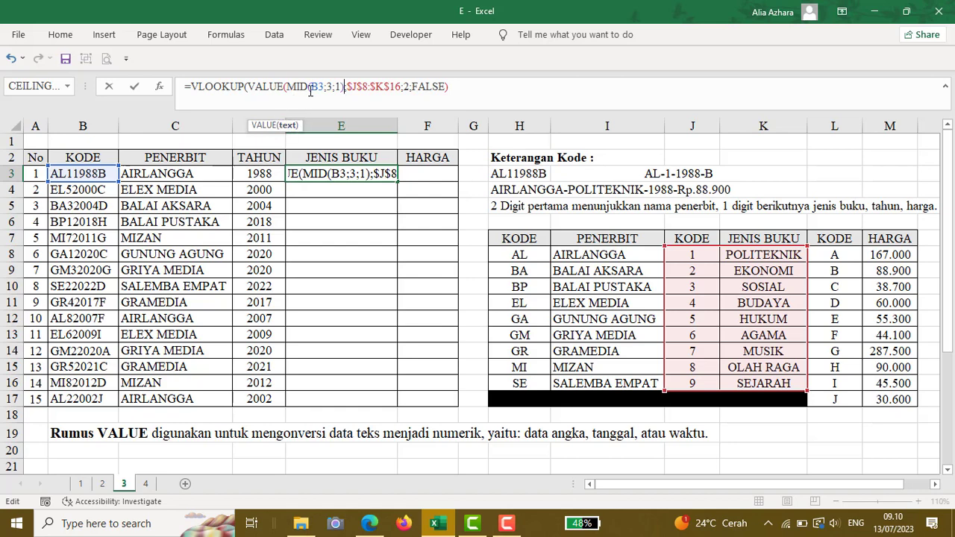
text())
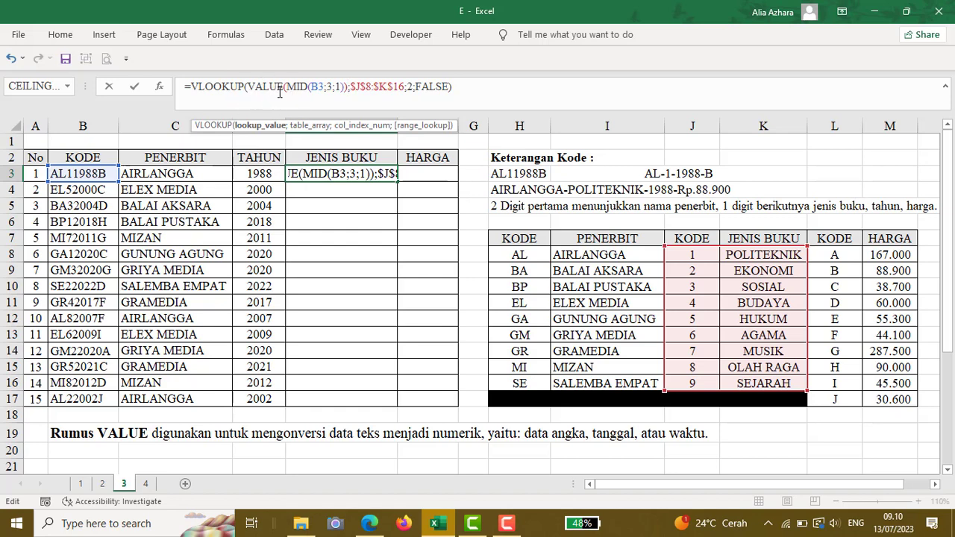
click(452, 86)
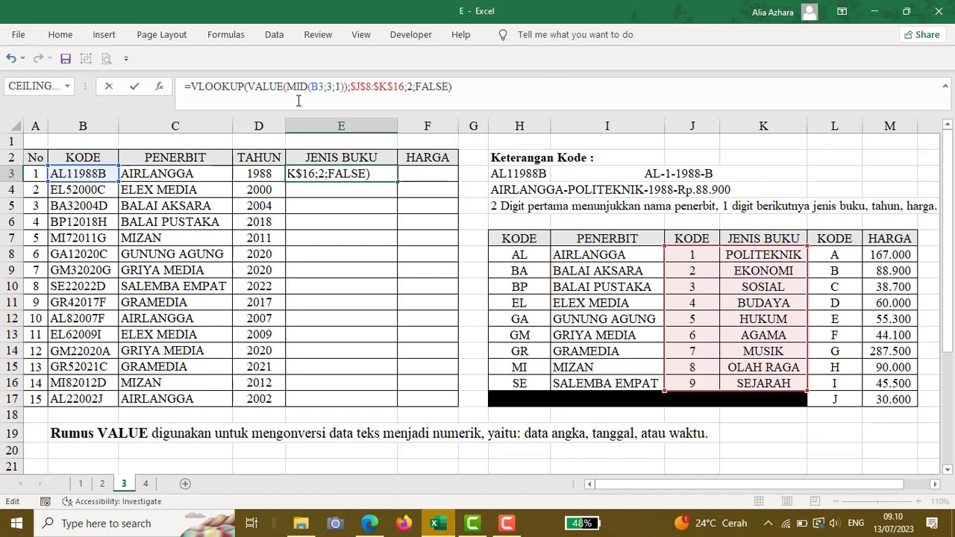
key(Return)
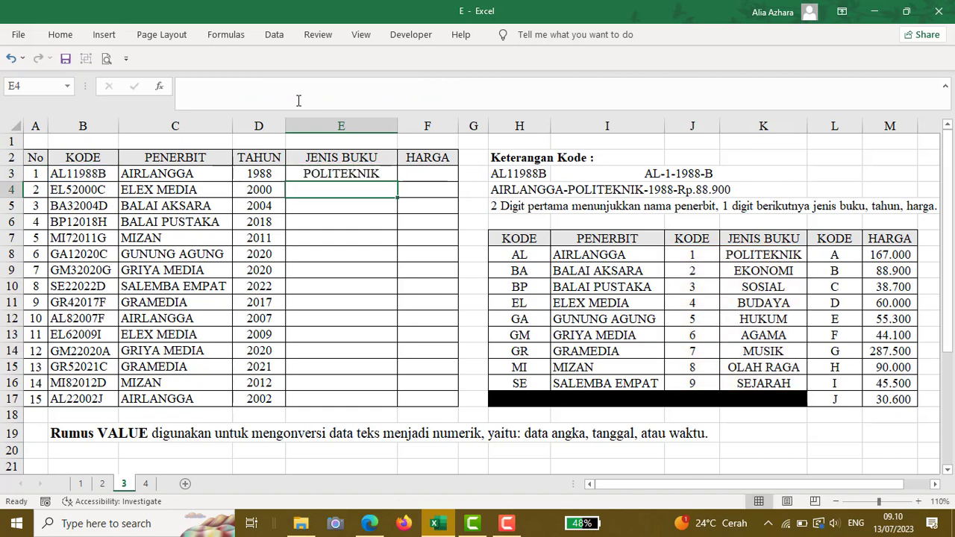
click(362, 178)
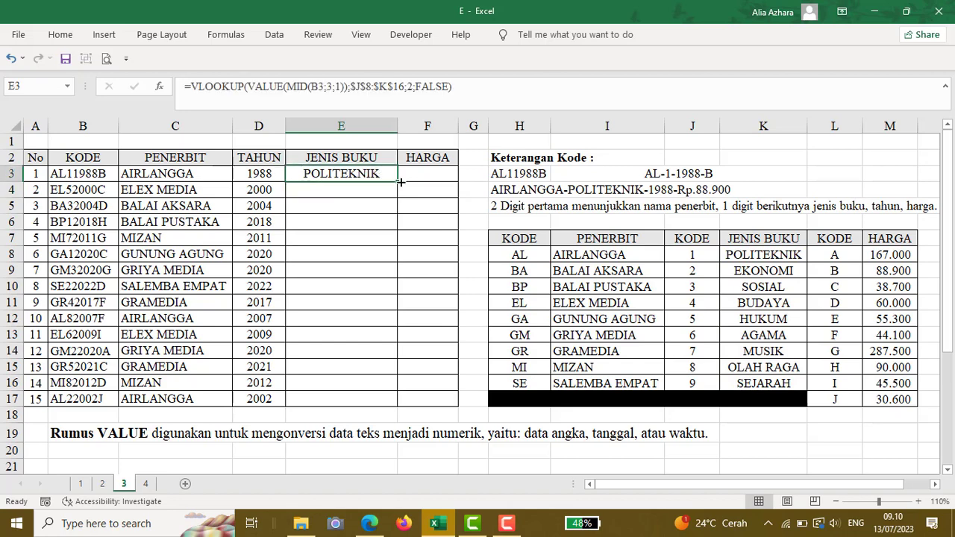
Fill the Jenis Buku formula from E3 down to E17 and select the price code table L8:M17 for review
double_click(400, 182)
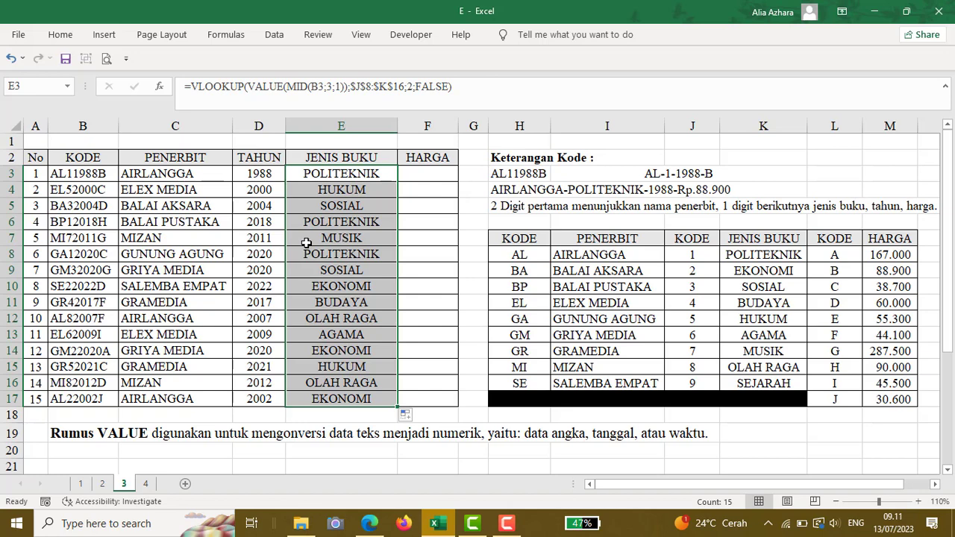
click(416, 173)
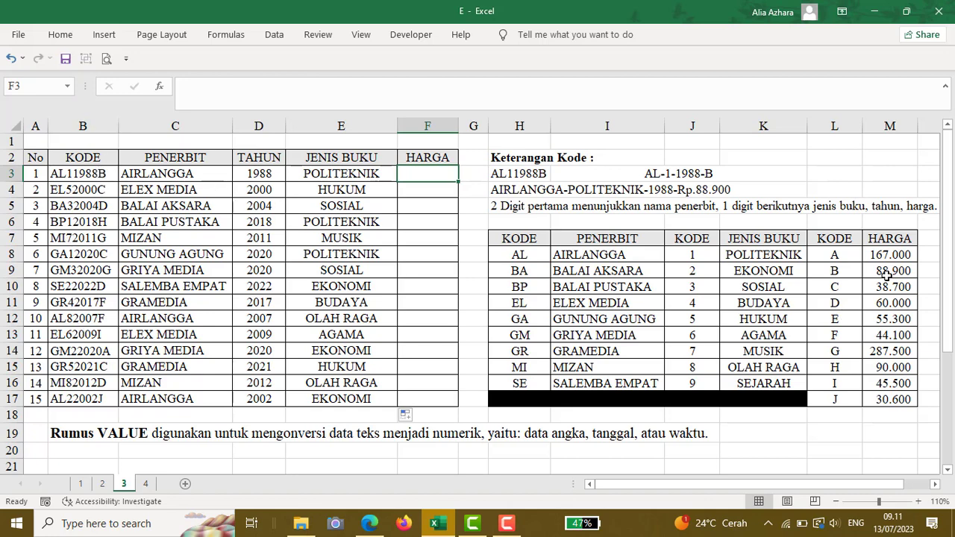
drag(834, 254, 925, 416)
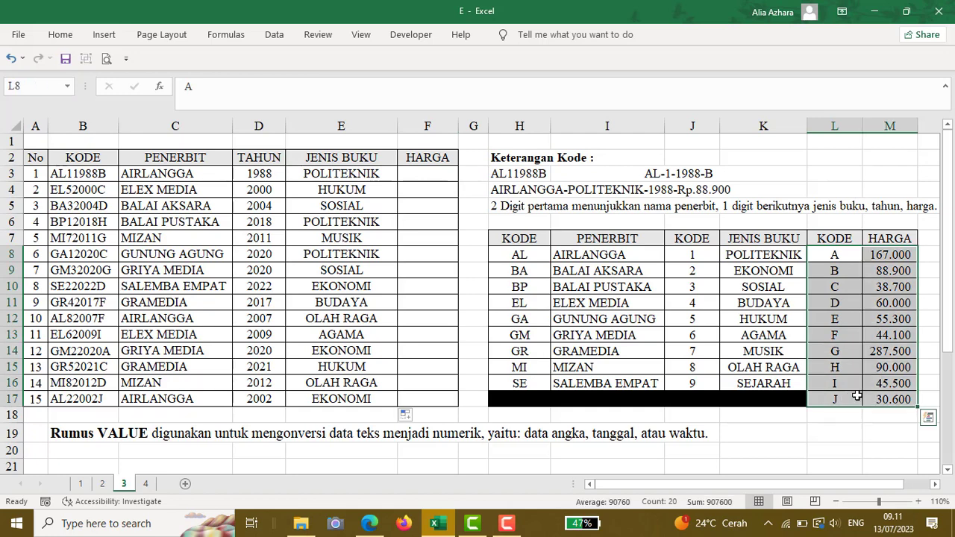
Start the Harga formula in F3 as a VLOOKUP with RIGHT(B3;1) as the lookup value
click(425, 171)
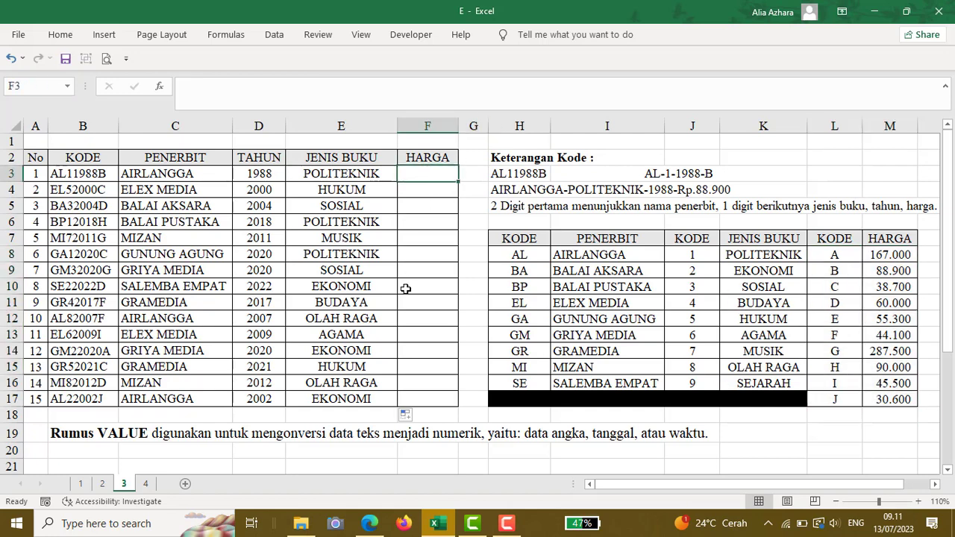
text(=VLOOKU)
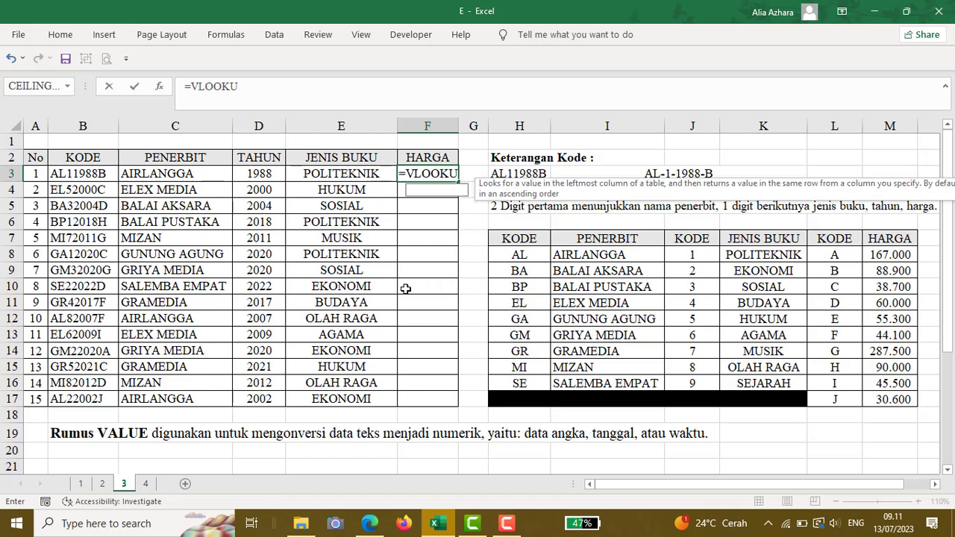
text(P()
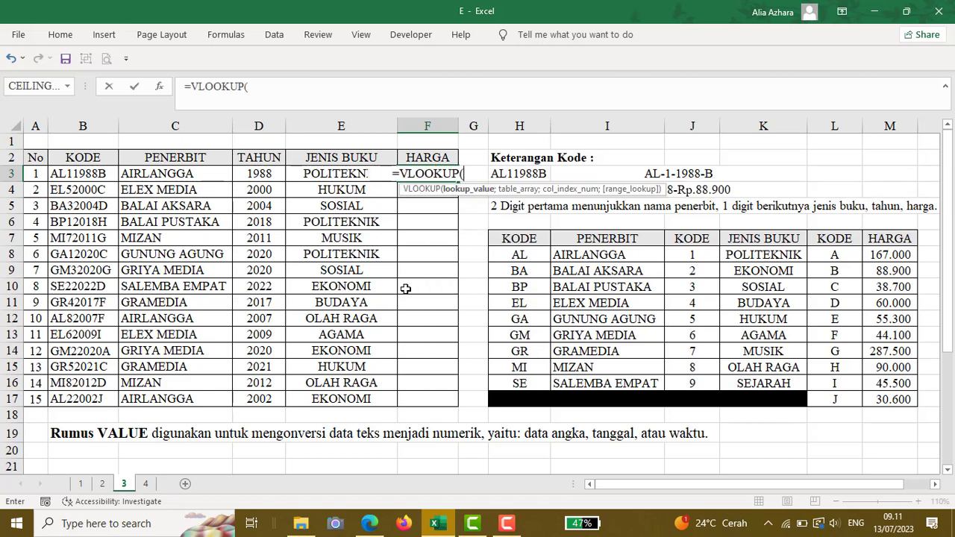
text(R)
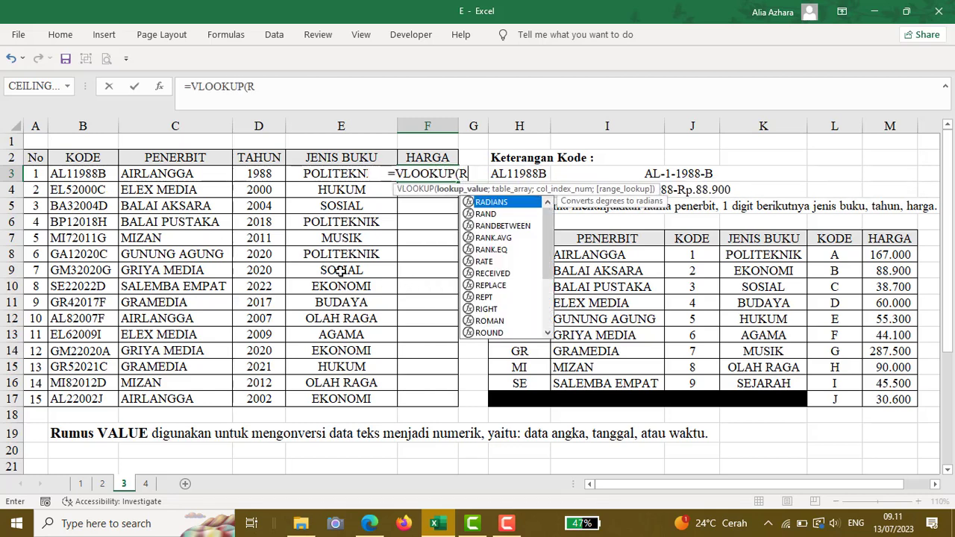
text(IGHT()
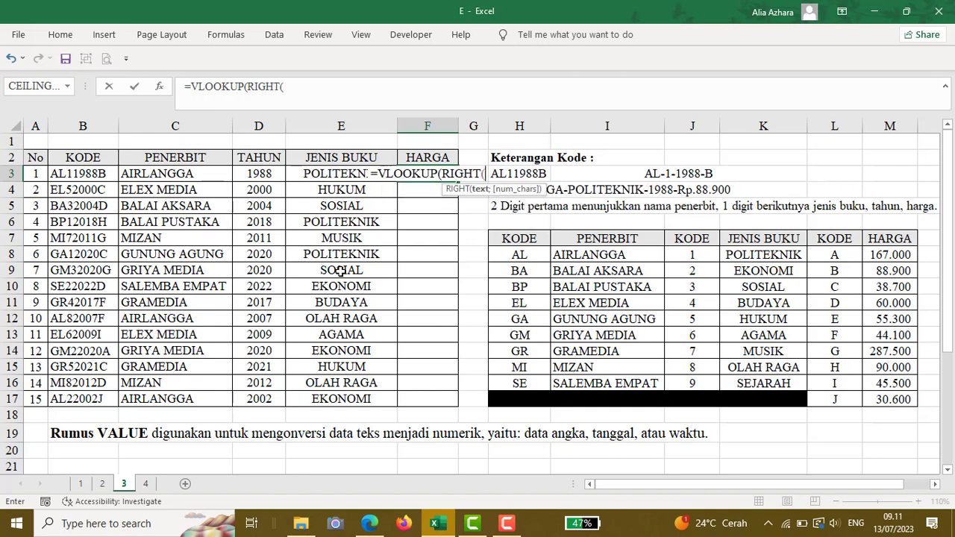
click(68, 171)
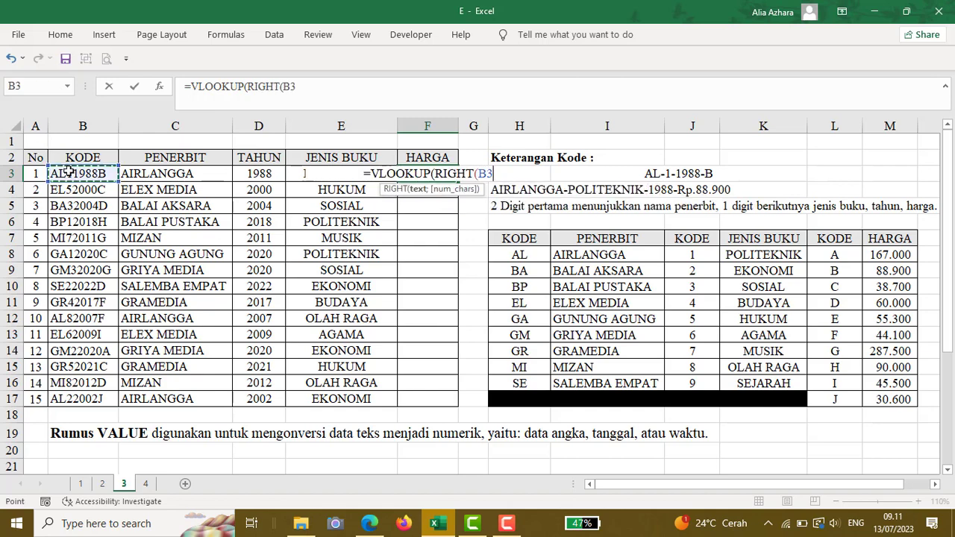
text(;)
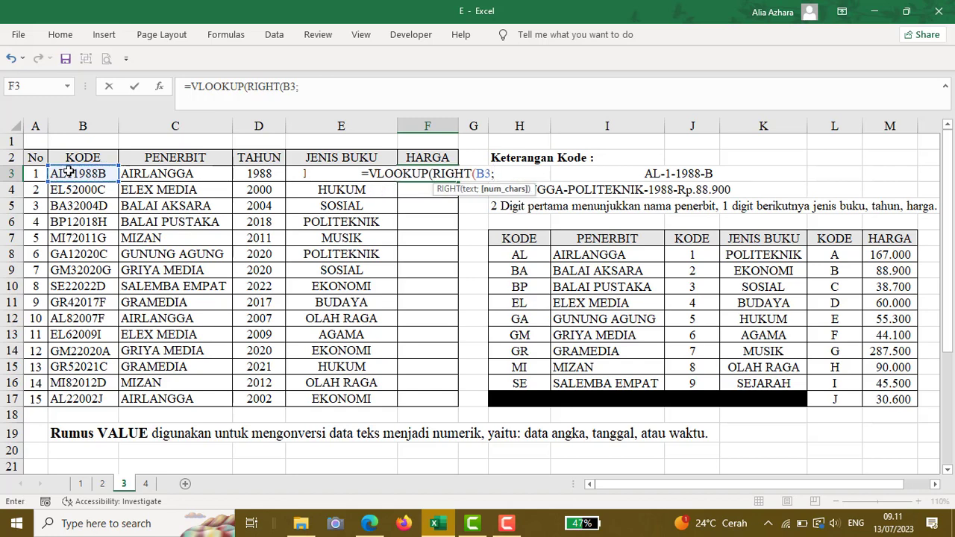
text(1)
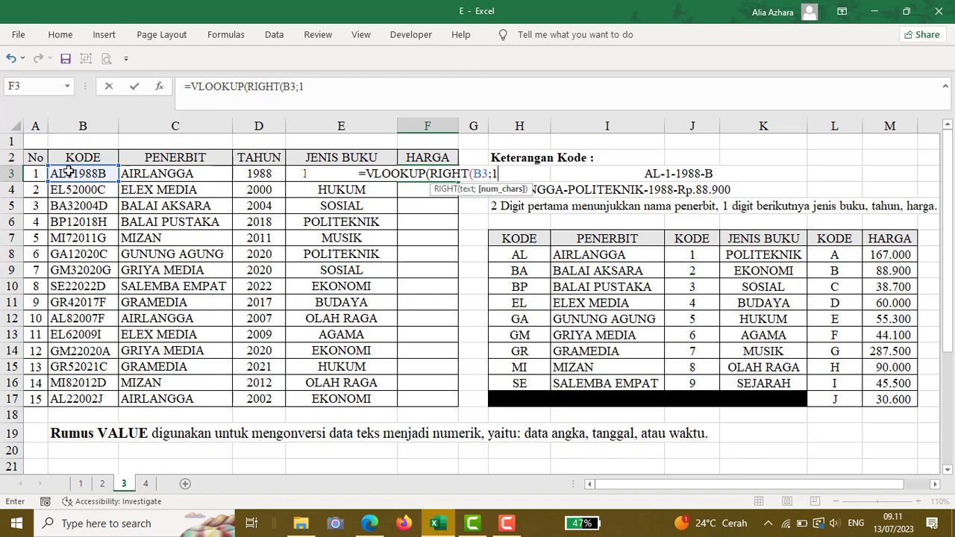
text())
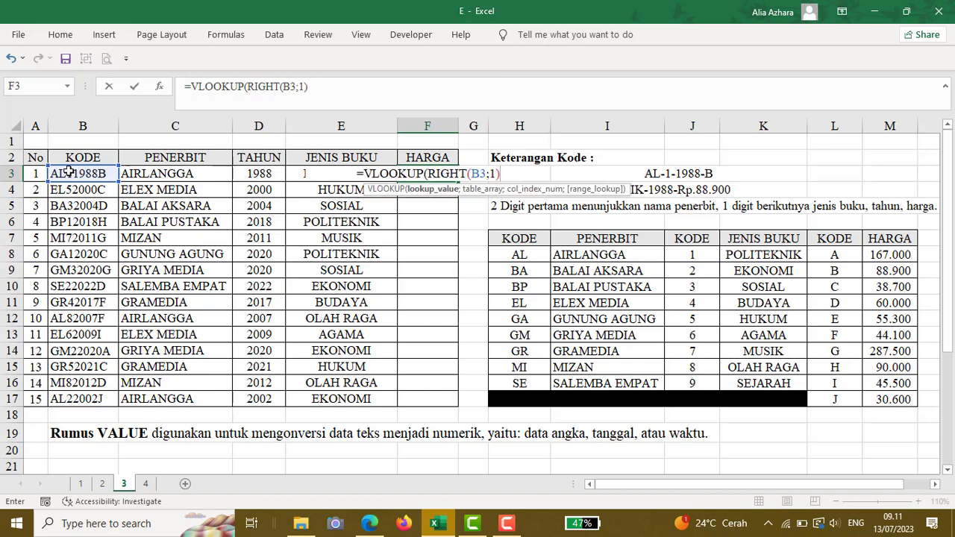
Complete the F3 VLOOKUP with the absolute table range $L$8:$M$17, column 2 and exact match FALSE
text(;)
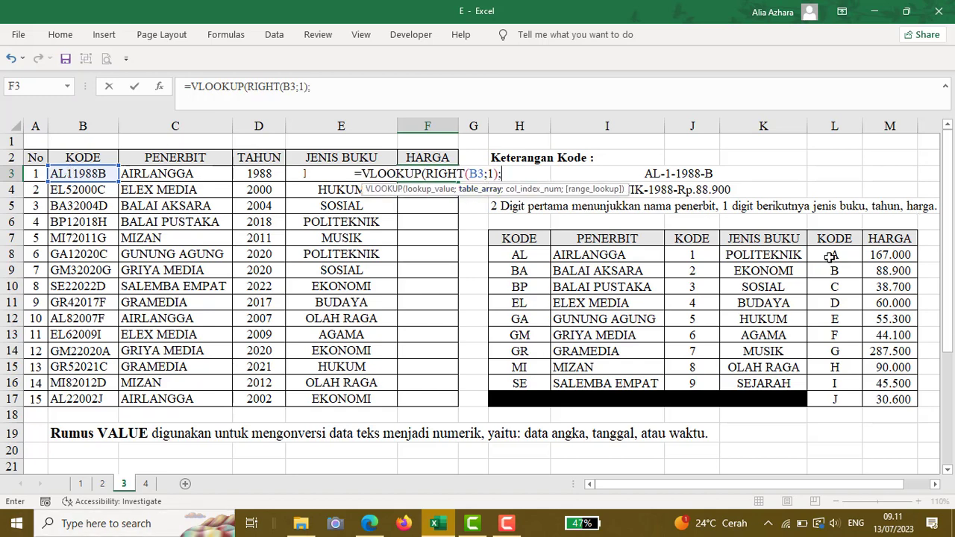
drag(831, 255, 889, 399)
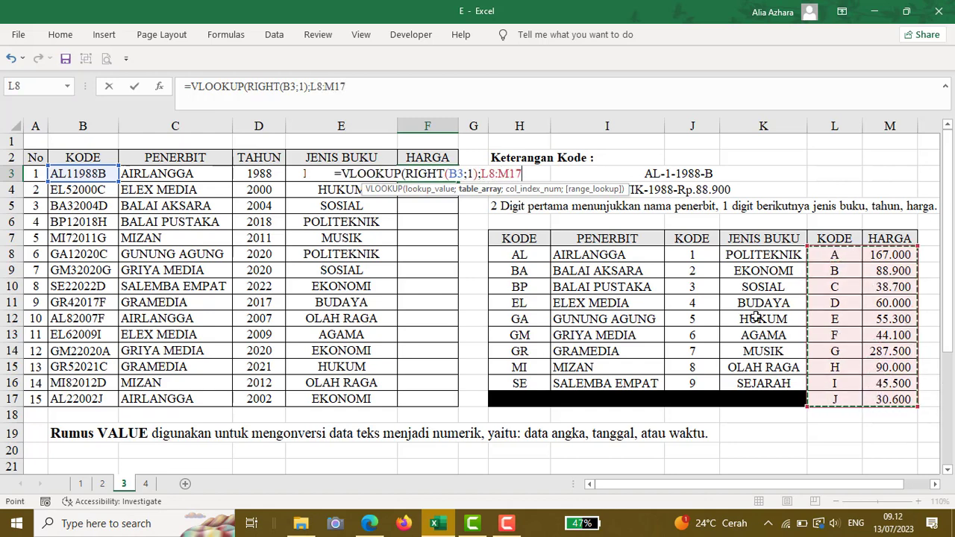
key(F4)
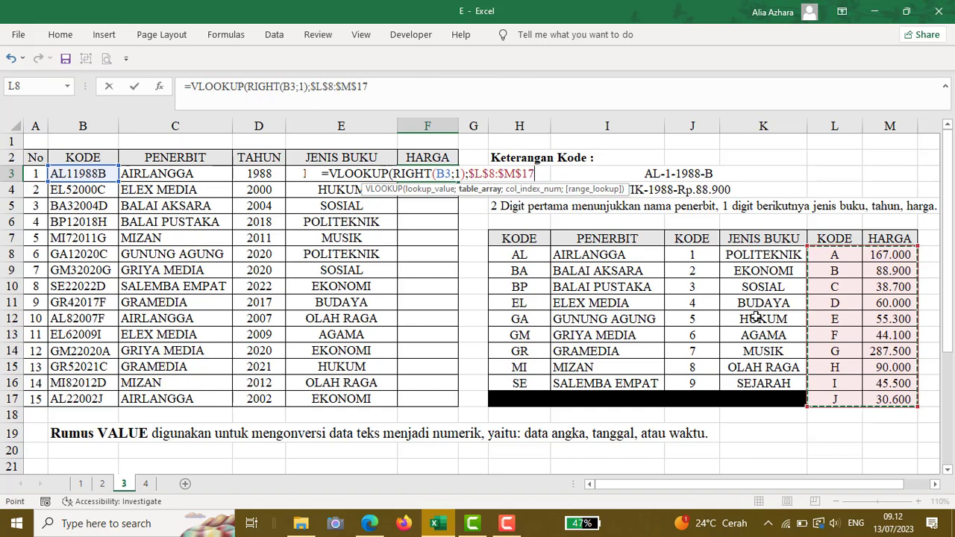
text(;)
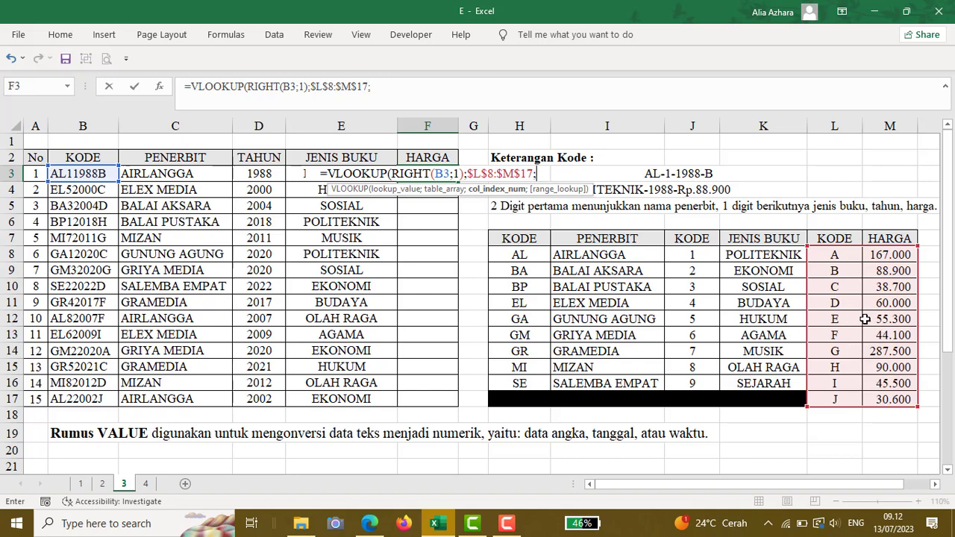
text(2)
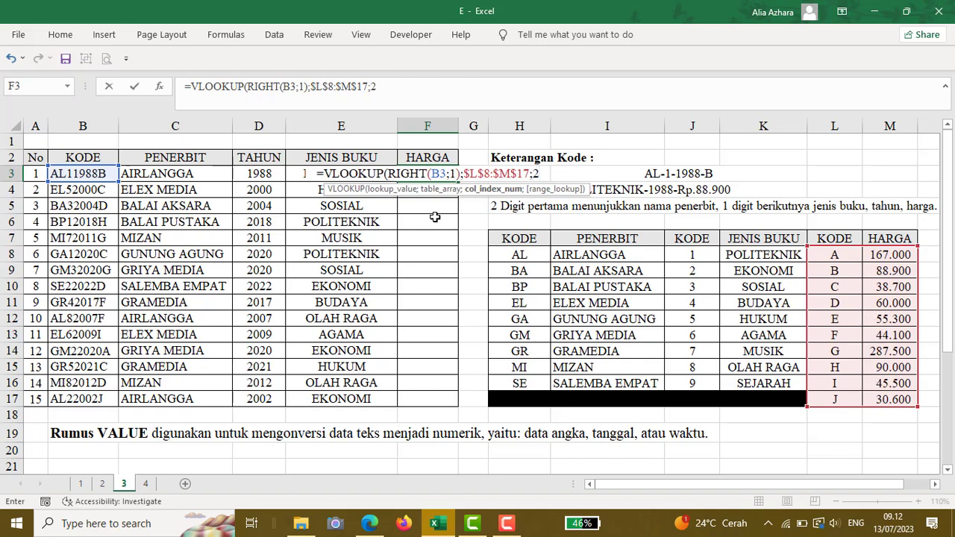
text(;)
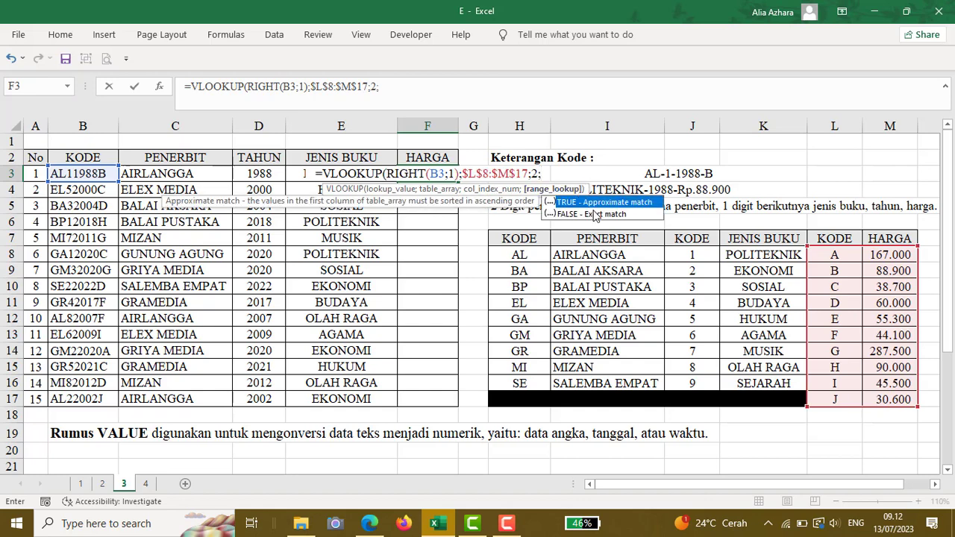
double_click(589, 214)
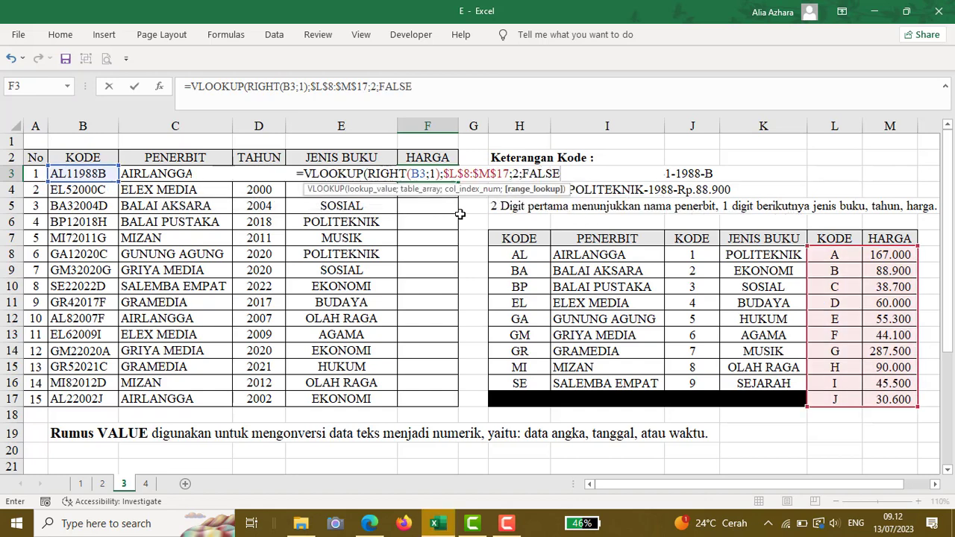
text())
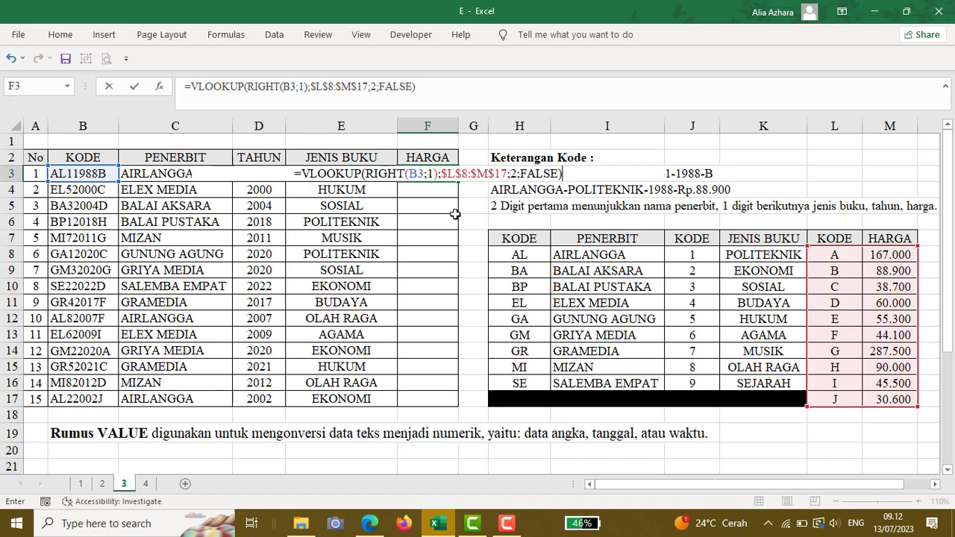
key(Return)
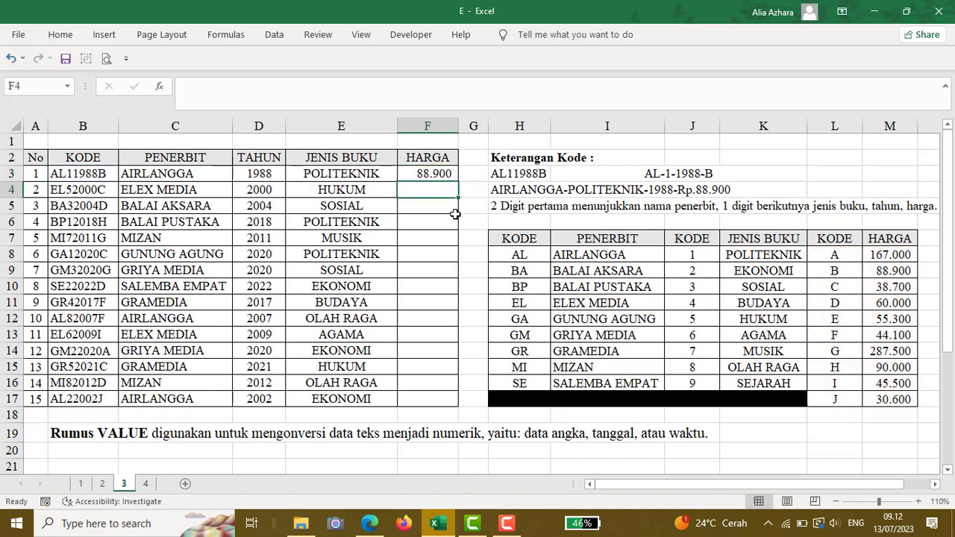
Fill the Harga formula from F3 down to F17
click(431, 170)
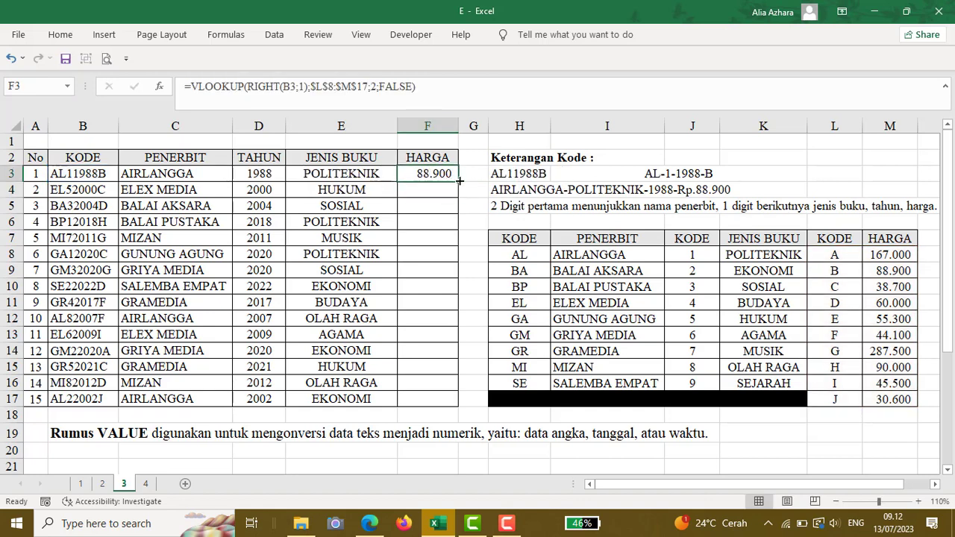
double_click(459, 180)
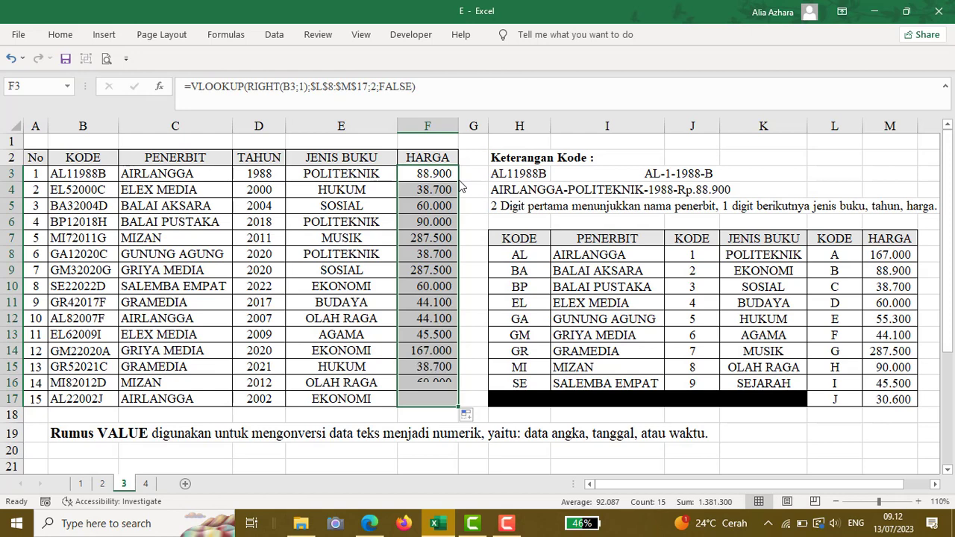
click(338, 302)
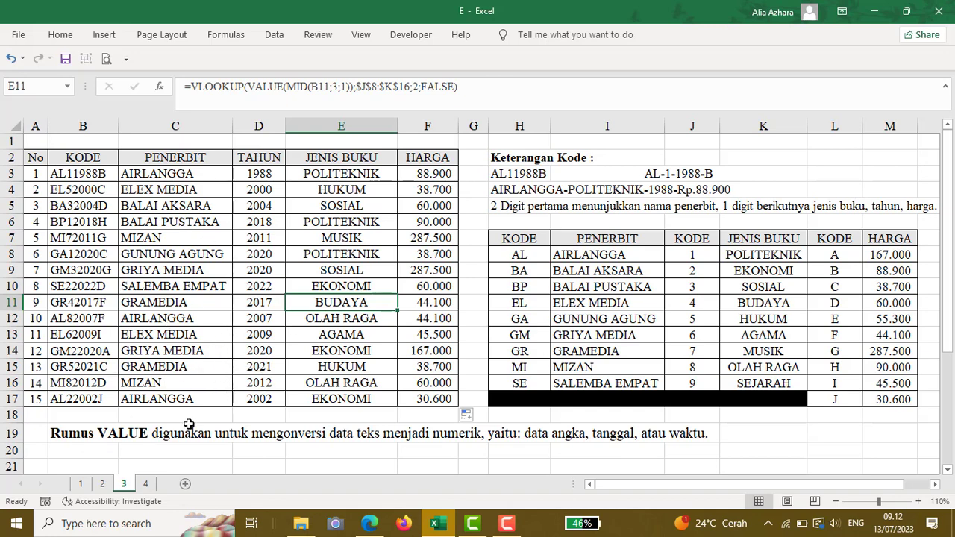
Open worksheet 4 and examine the room rate table by Kode Kamar, room number and Kelas Kamar for the Tarif/hari column
click(147, 489)
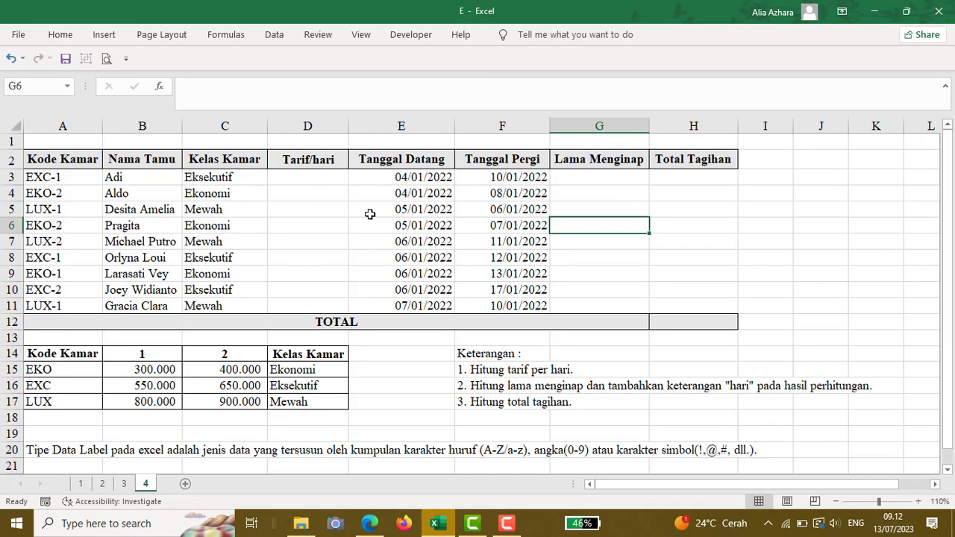
click(335, 207)
click(327, 182)
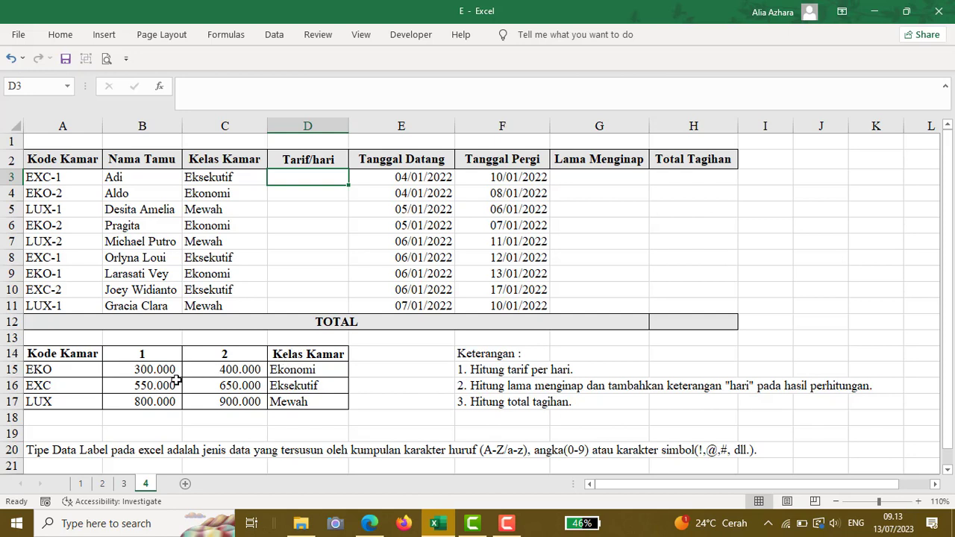
click(329, 369)
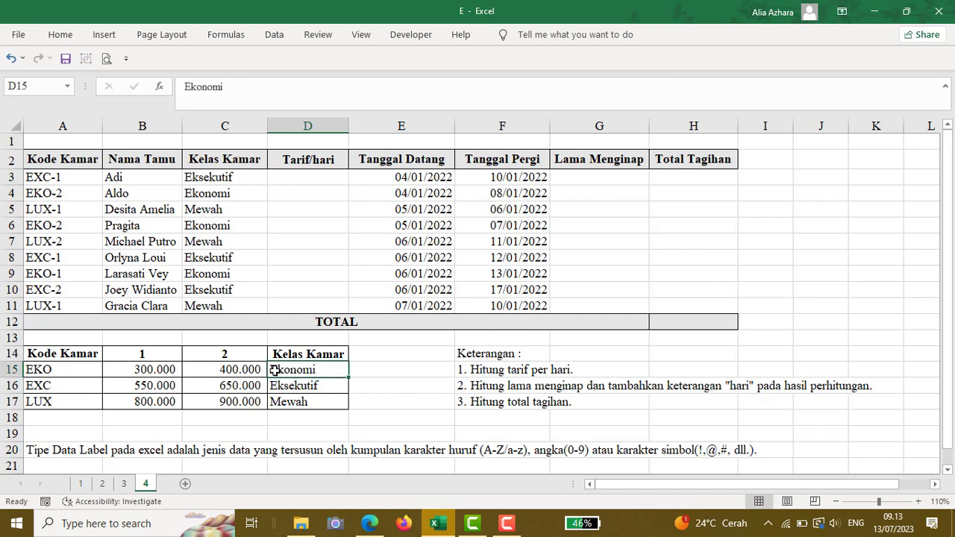
click(151, 369)
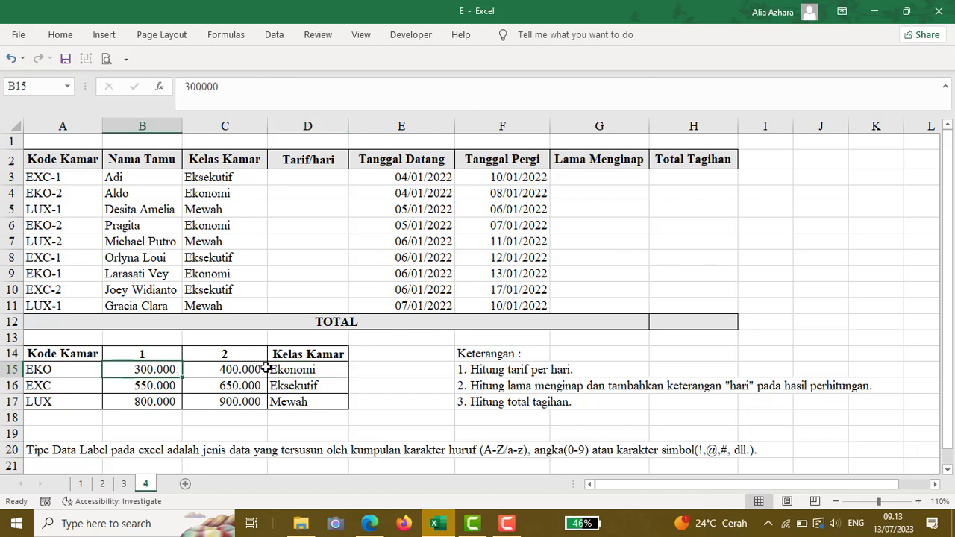
click(236, 371)
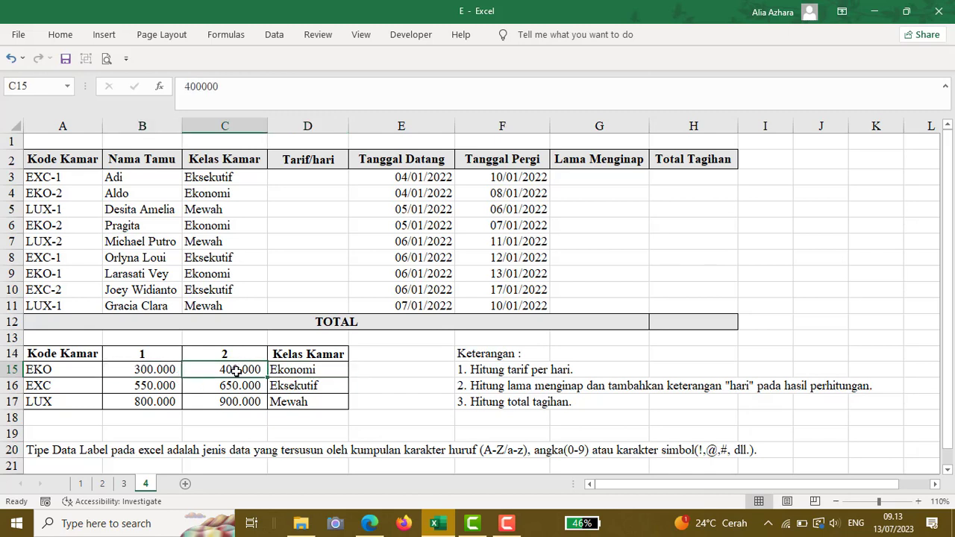
click(299, 390)
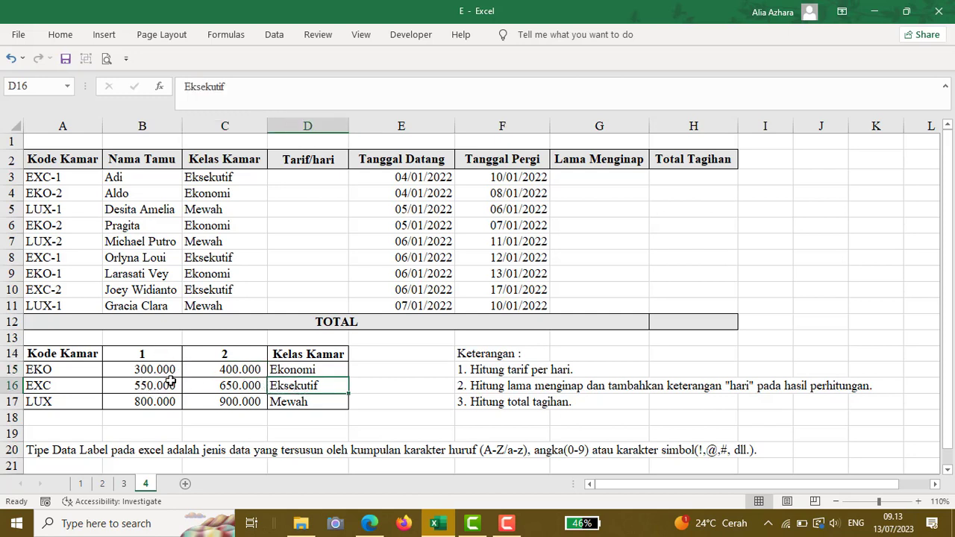
click(241, 387)
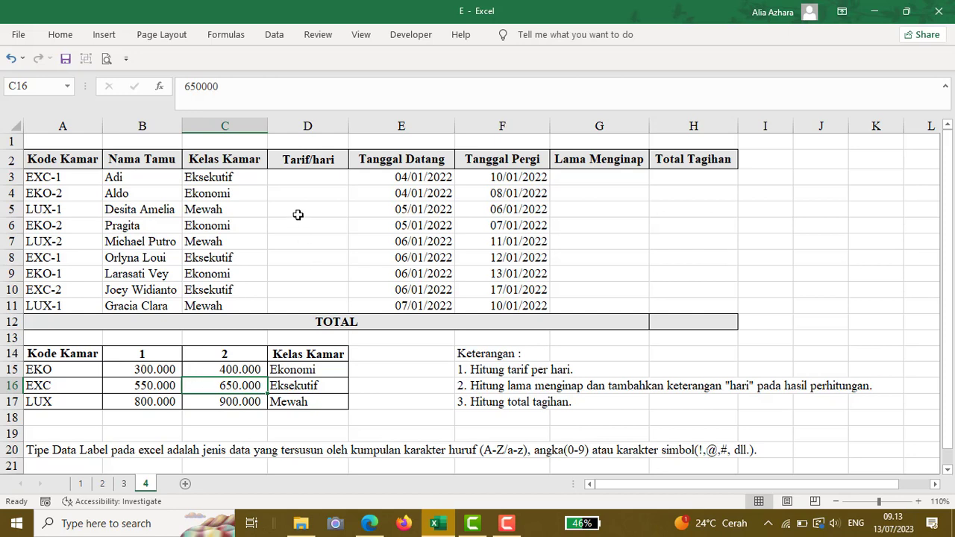
Start the Tarif/hari formula in D3 as an INDEX over the absolute rate range $B$15:$C$17
click(317, 185)
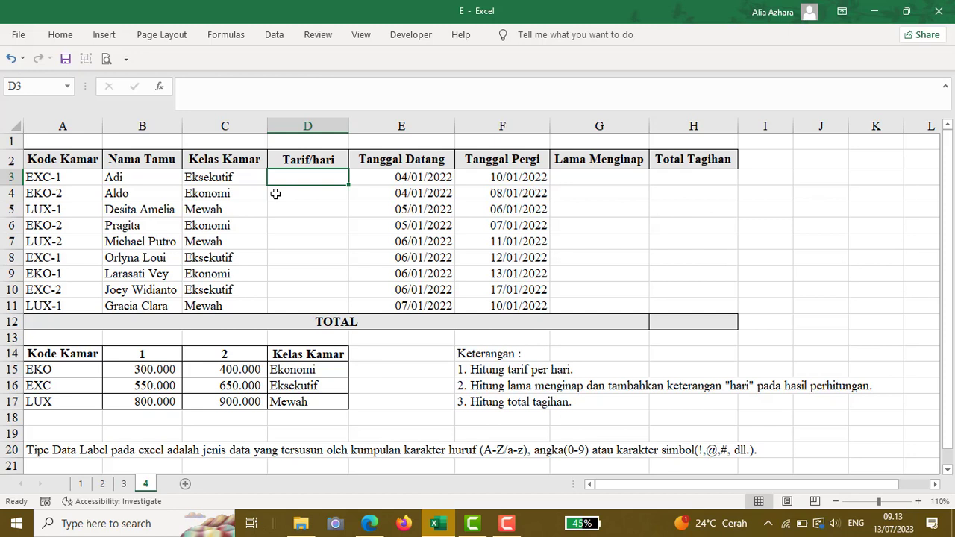
text(=INDEX)
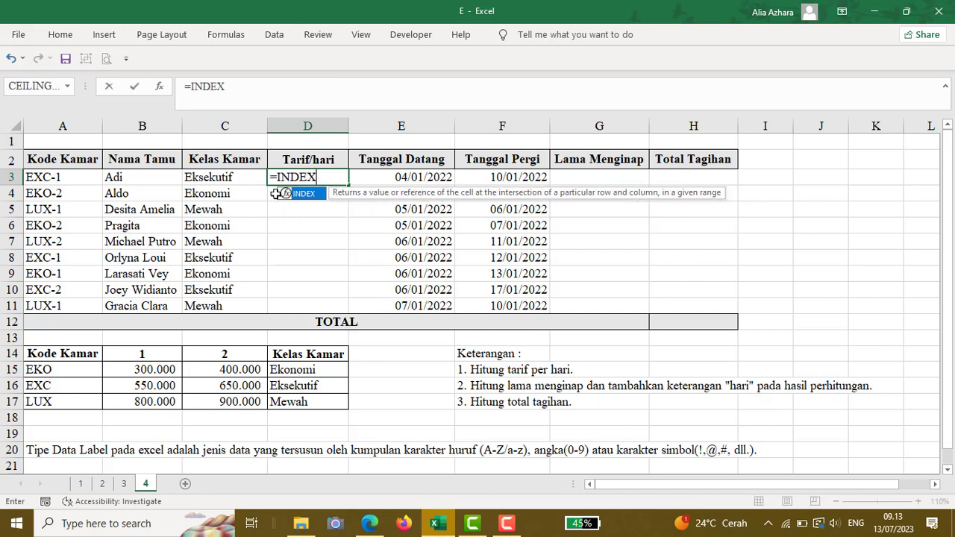
text(()
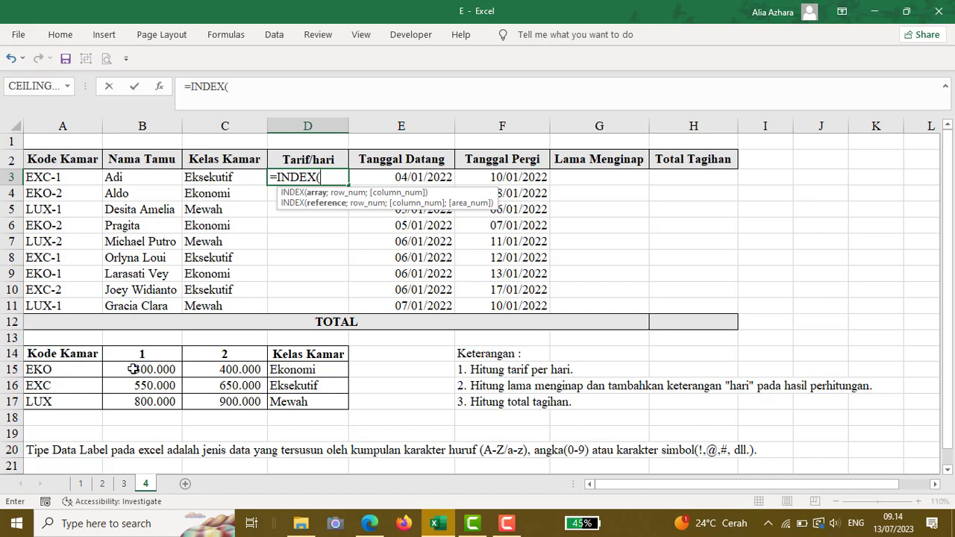
drag(133, 369, 189, 401)
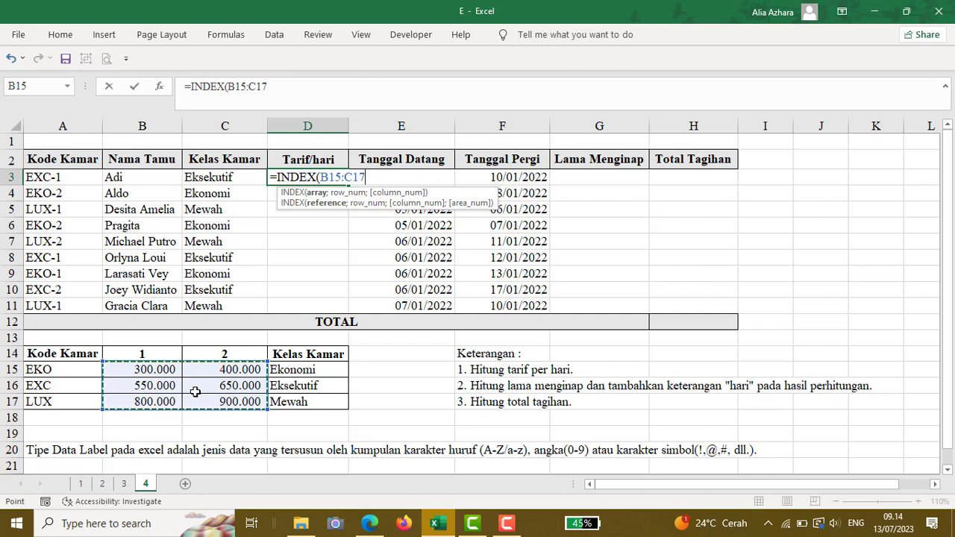
key(F4)
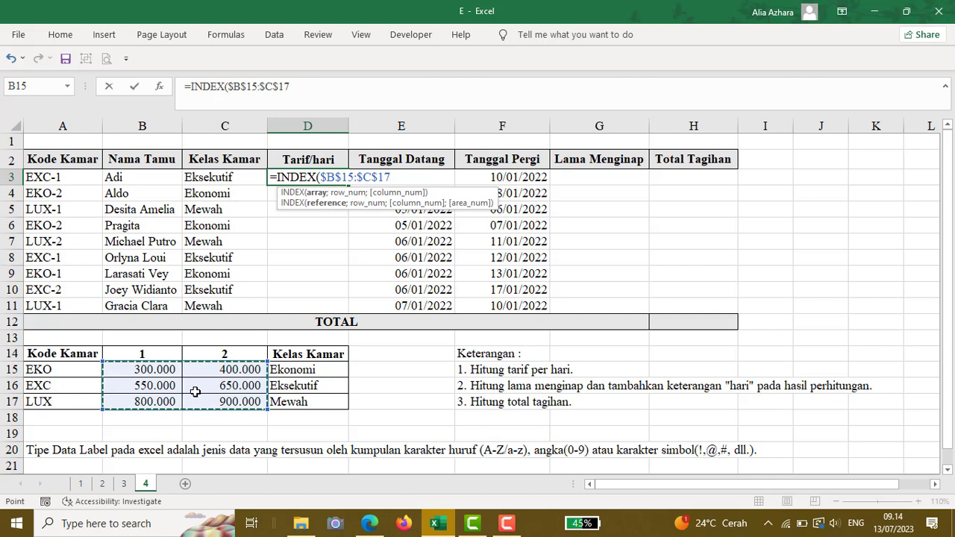
text(;)
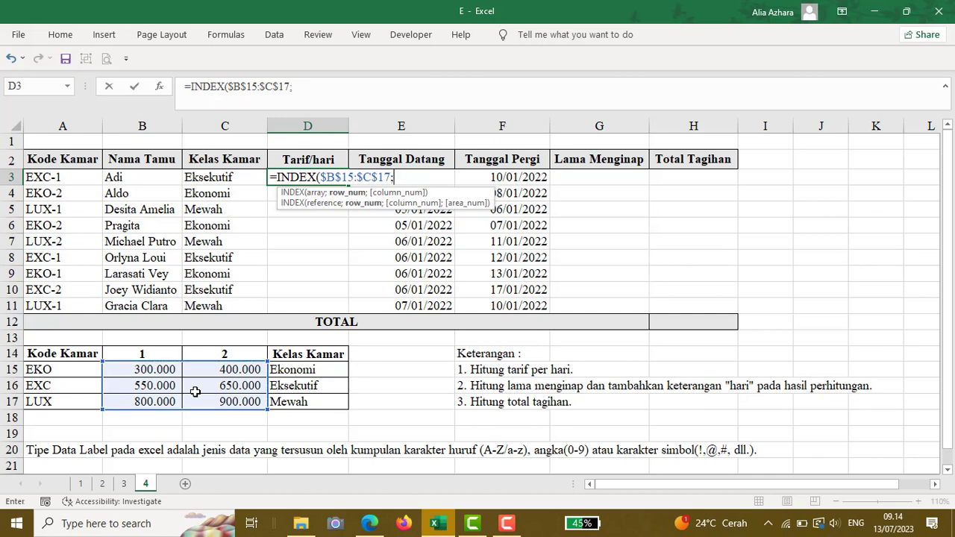
Add the INDEX row argument in D3 as MATCH of C3 against $D$15:$D$17 with exact match 0
text(M)
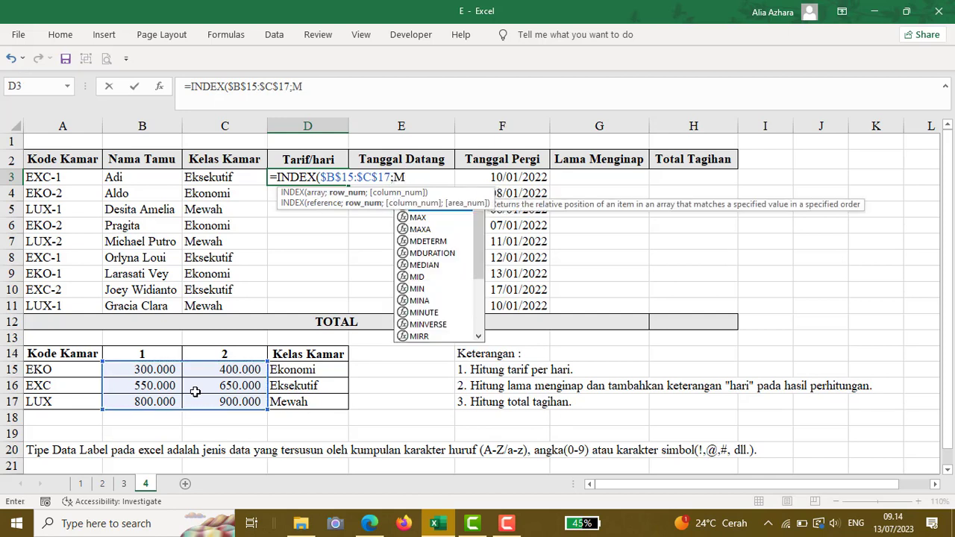
text(ATCH()
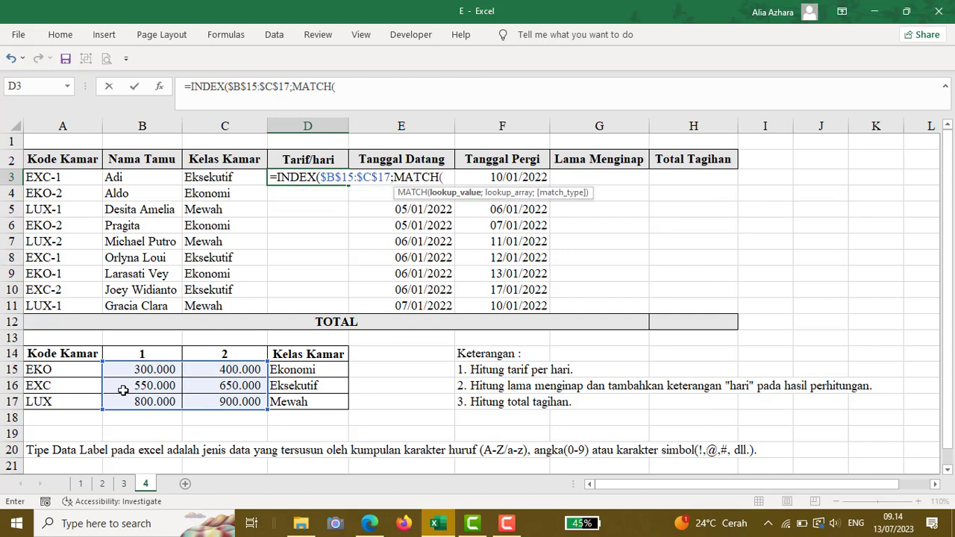
click(243, 177)
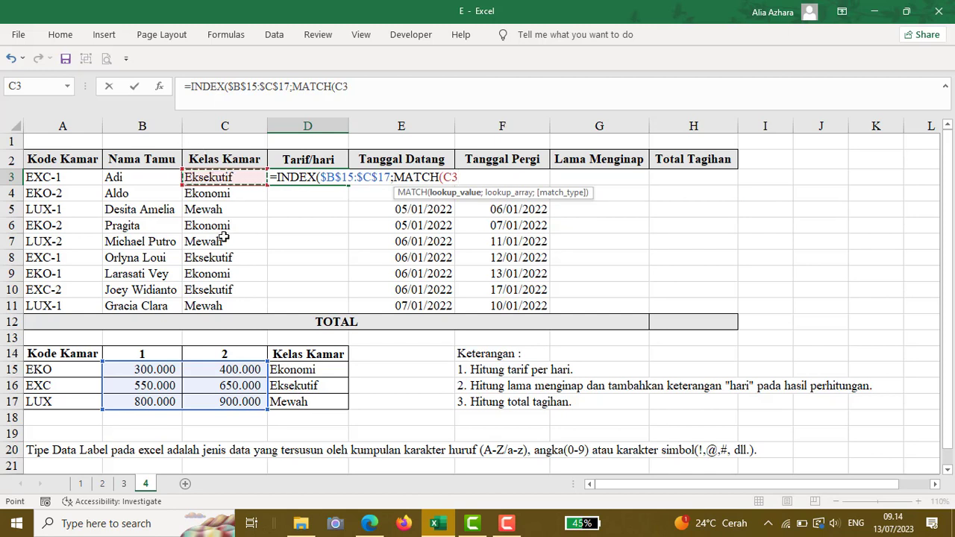
text(;)
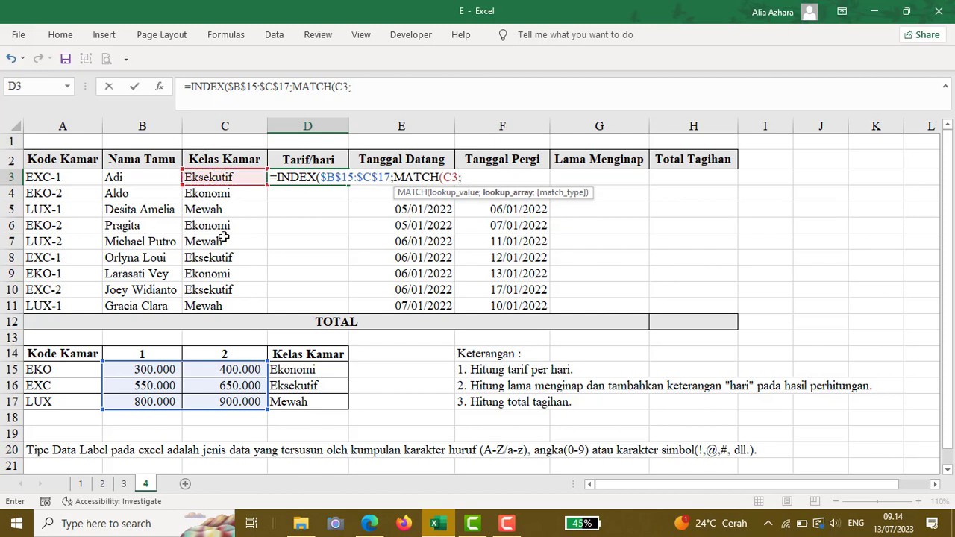
click(298, 373)
drag(298, 372, 313, 400)
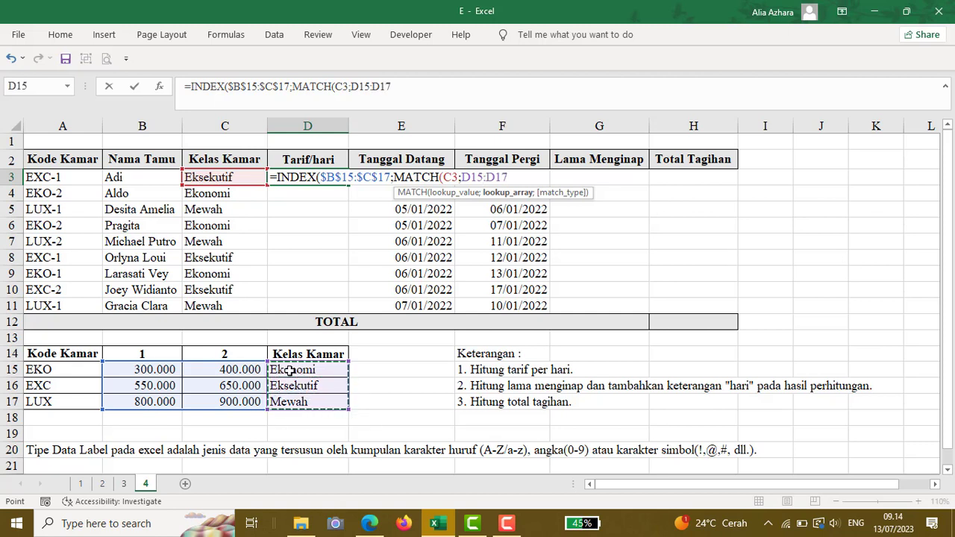
key(F4)
text(;)
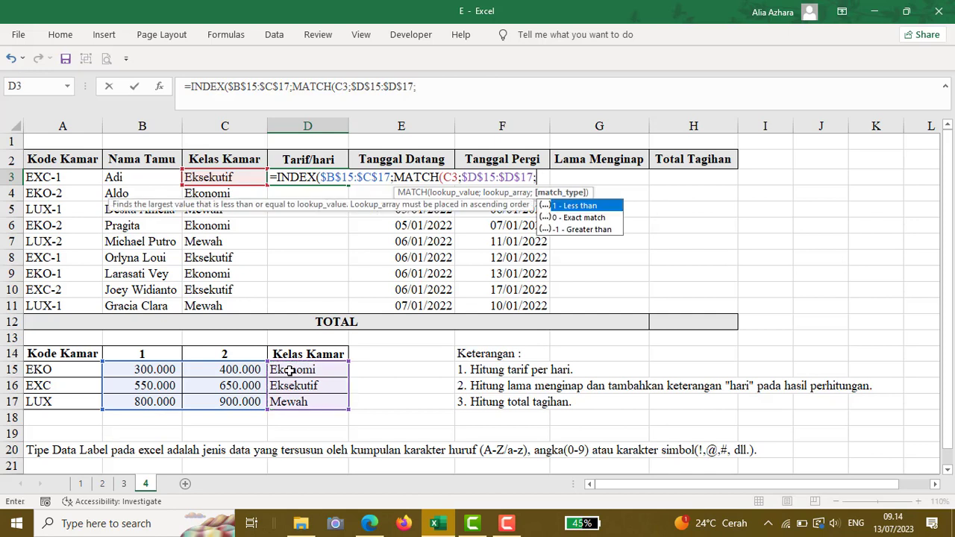
double_click(565, 217)
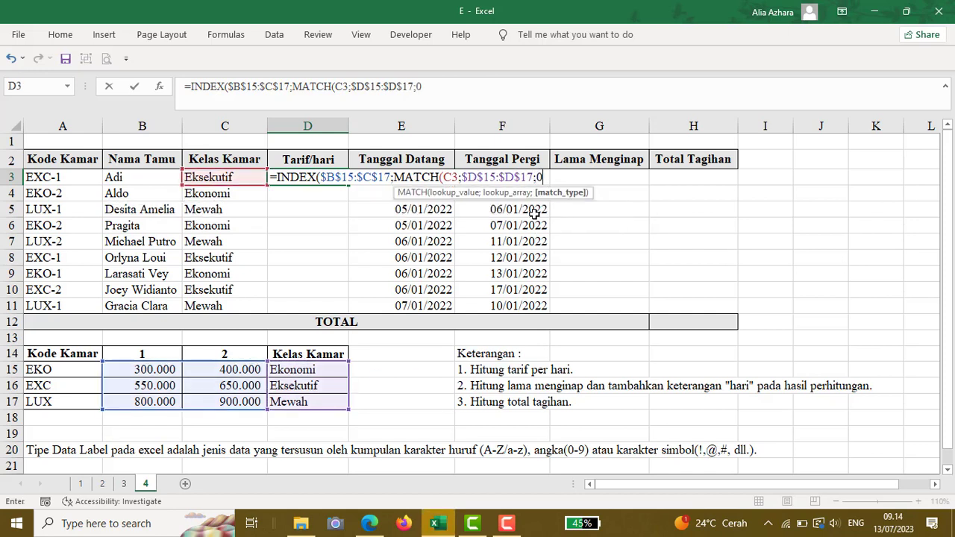
text(;)
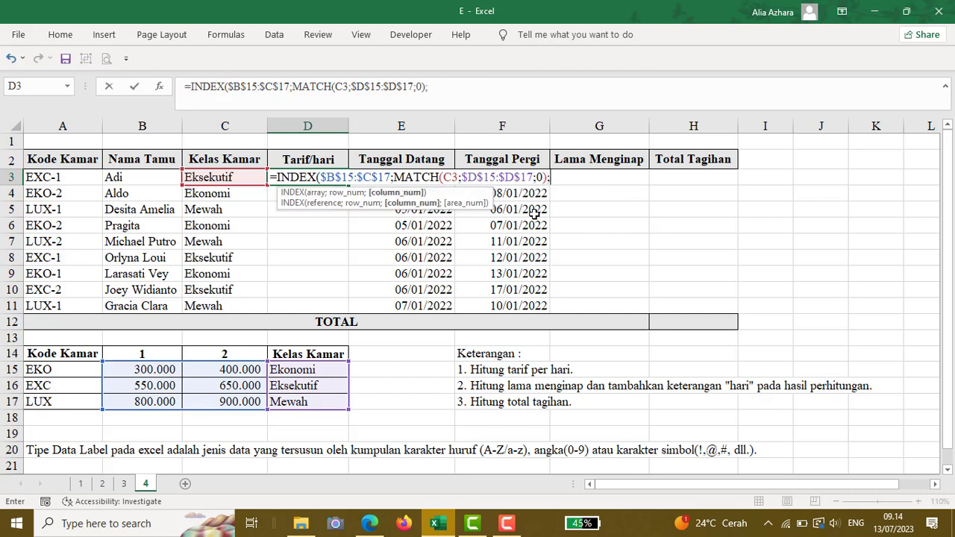
Start the INDEX column argument in D3 as a MATCH with RIGHT(A3;1) as the lookup value
text(MATCH)
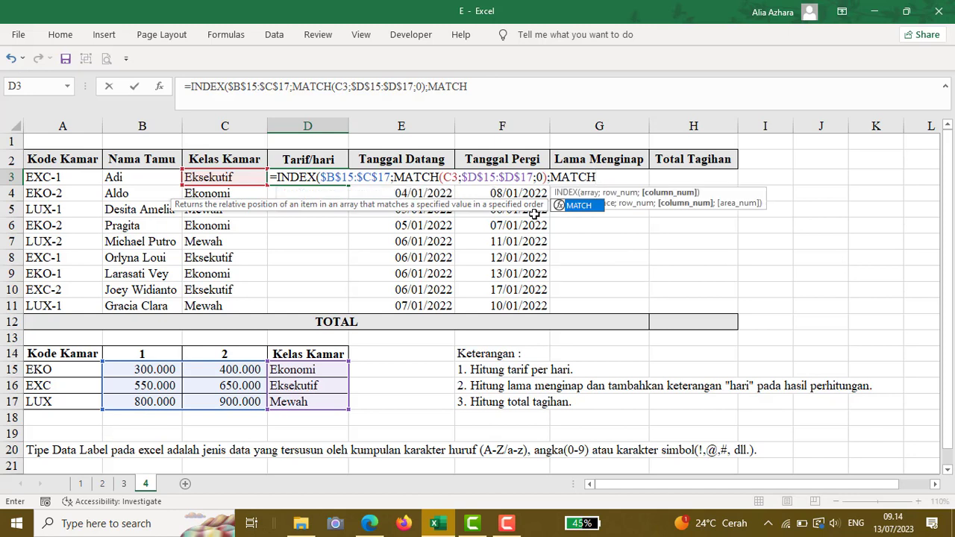
text(()
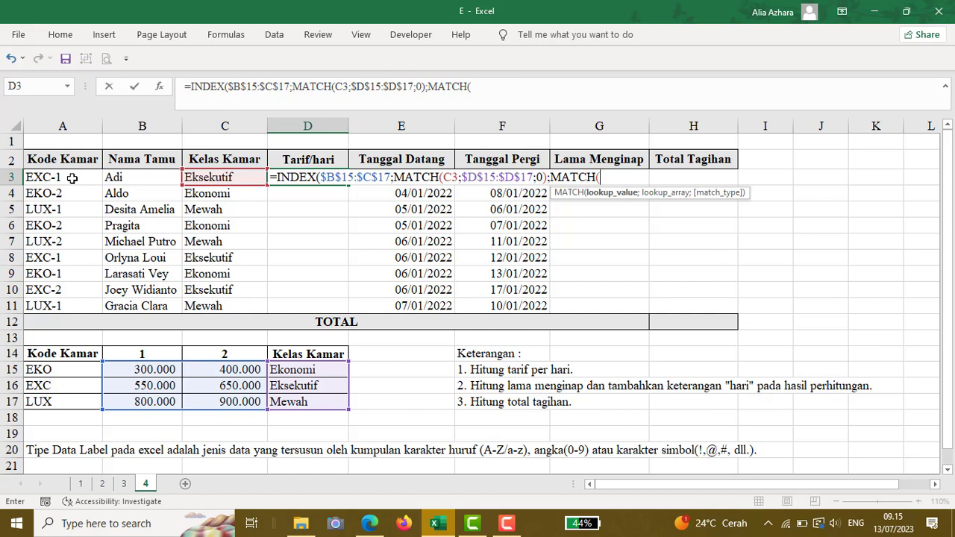
text(RIGHT)
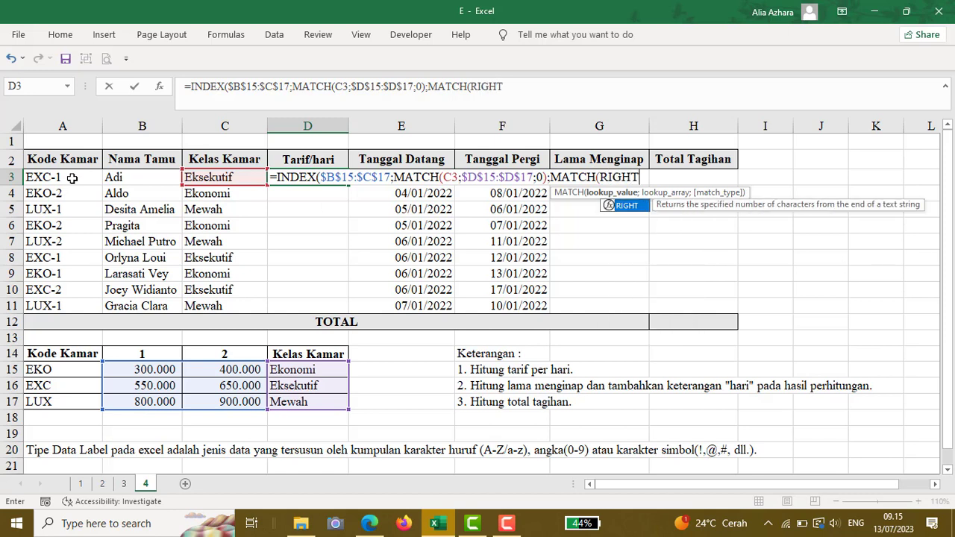
text(()
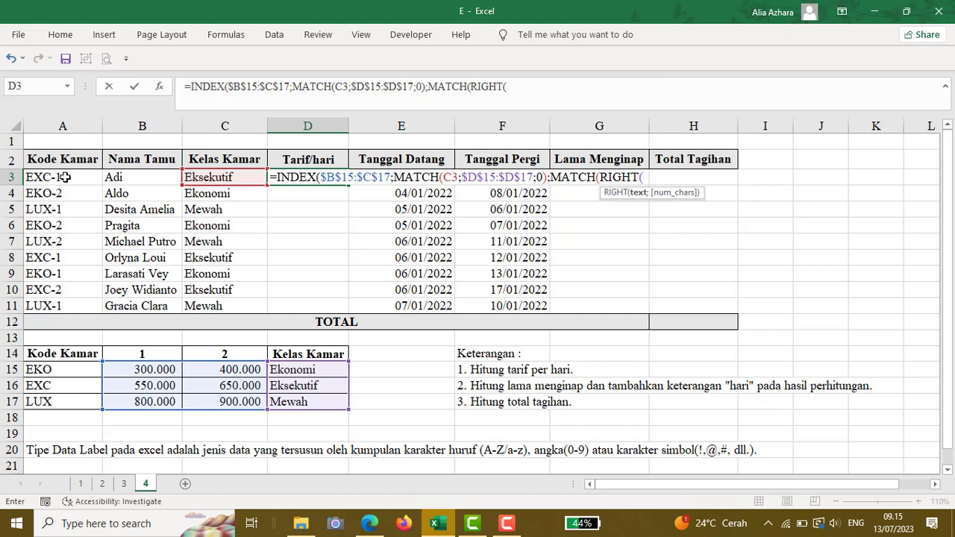
click(66, 177)
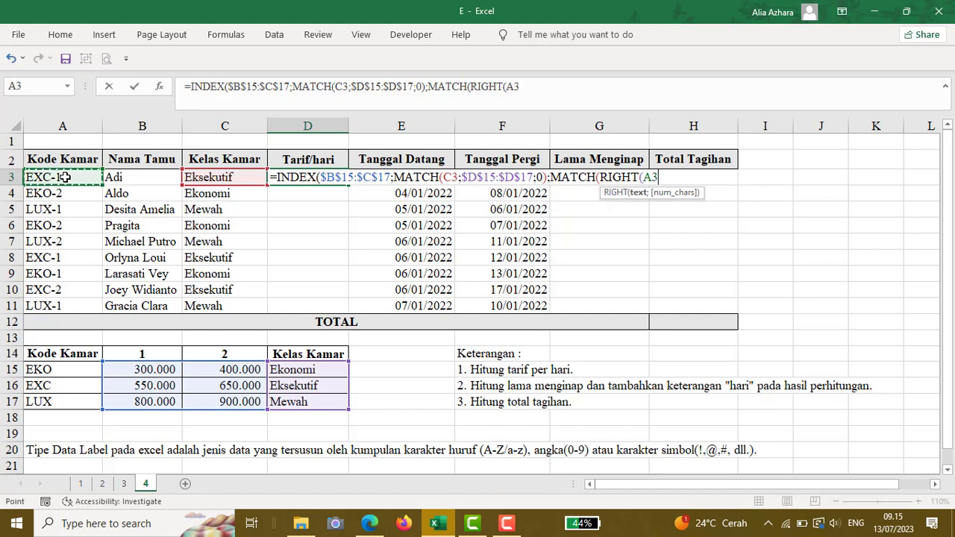
text(;1)
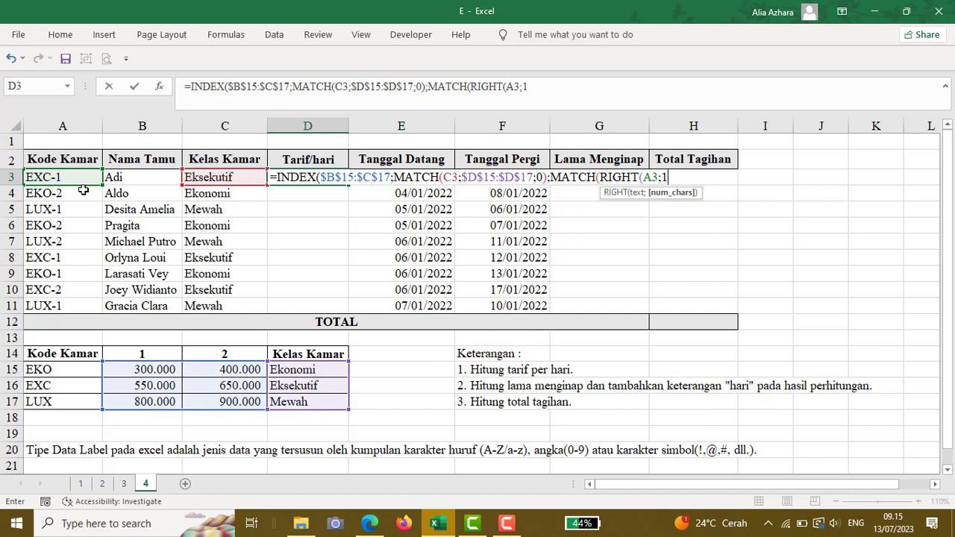
text();)
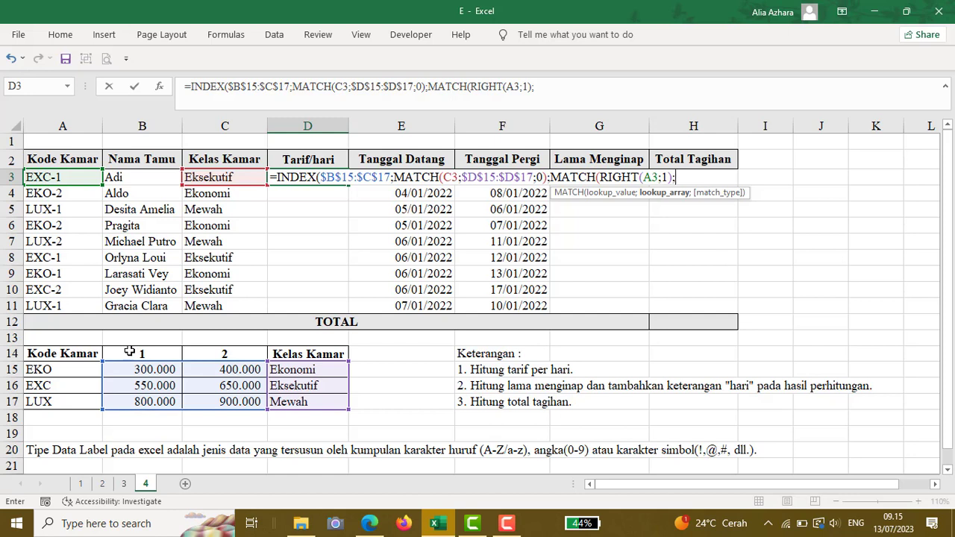
Complete the column MATCH in D3 with the absolute range $B$14:$C$14 and exact match 0, and enter the formula
drag(129, 351, 203, 352)
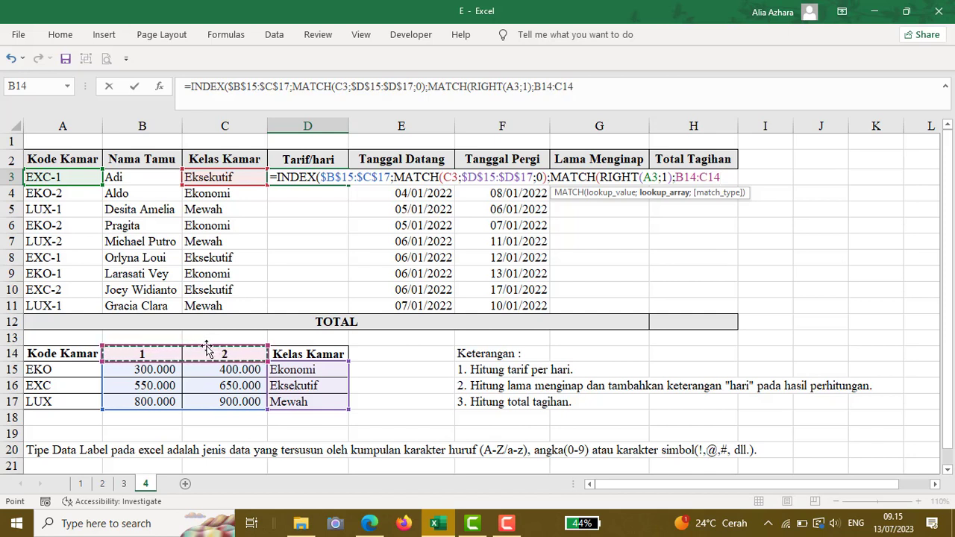
key(F4)
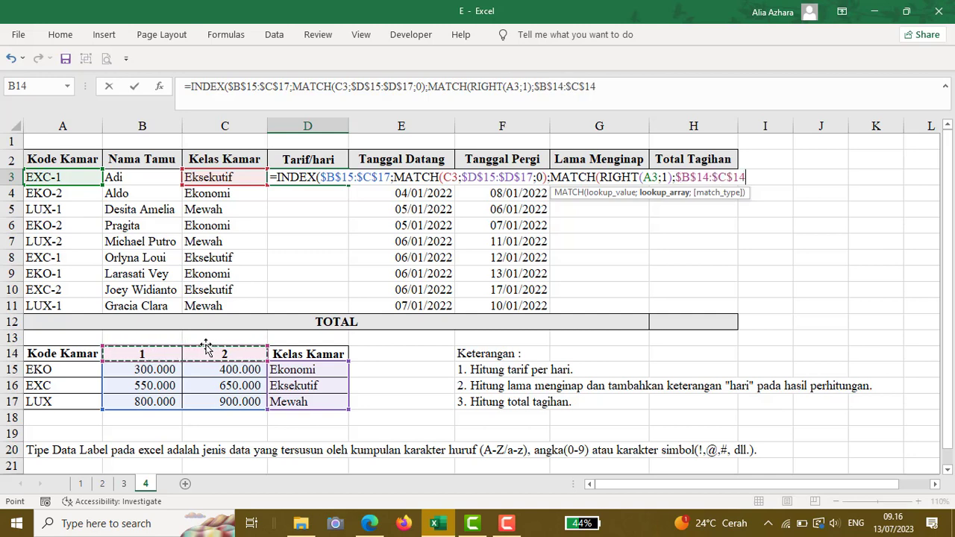
text(;)
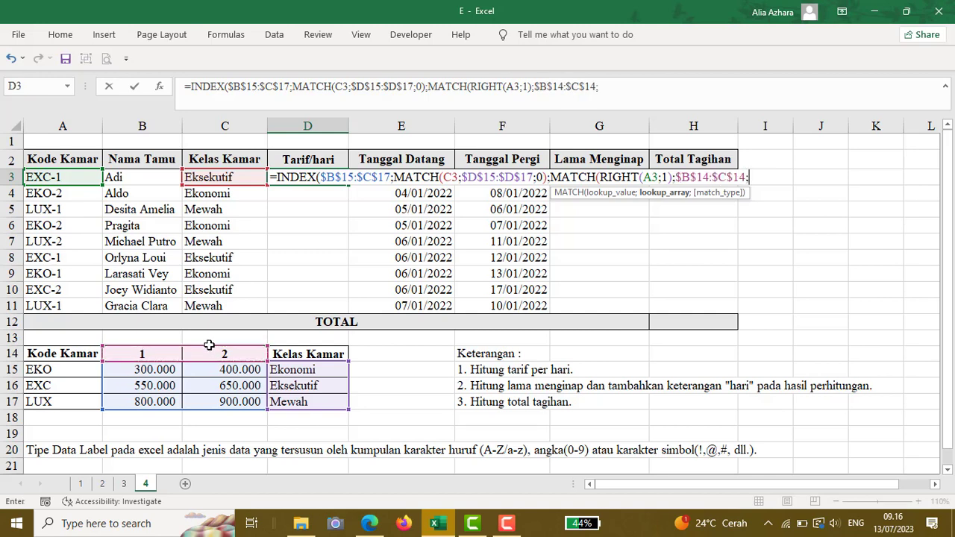
double_click(795, 220)
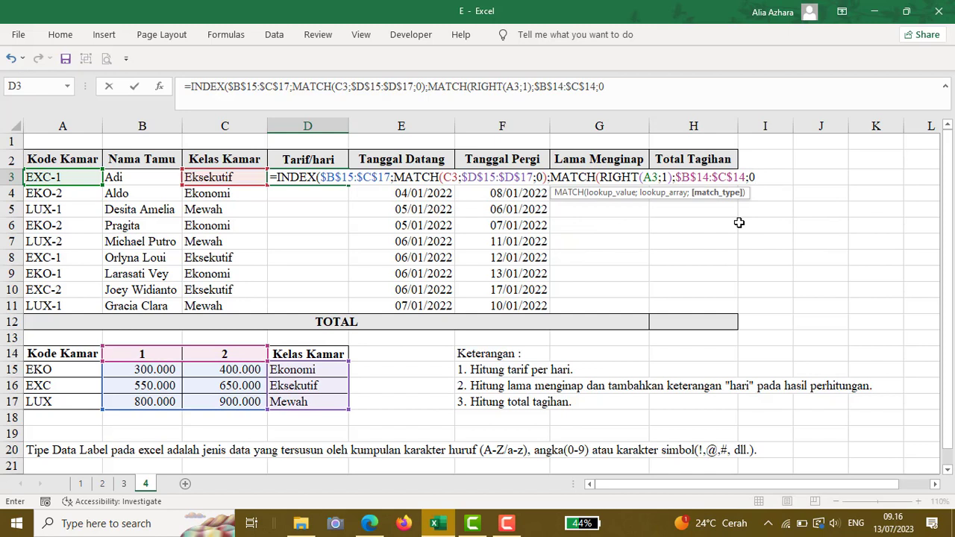
text())
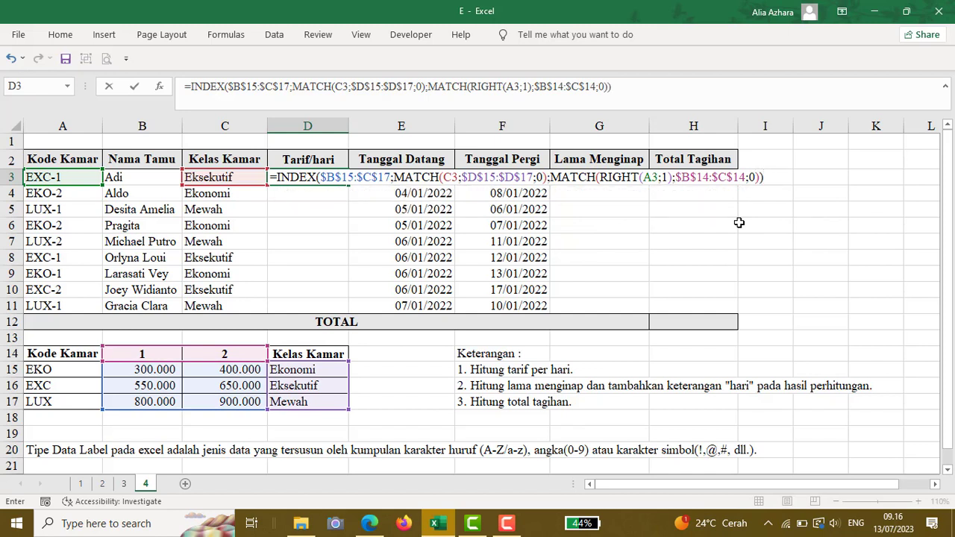
key(Return)
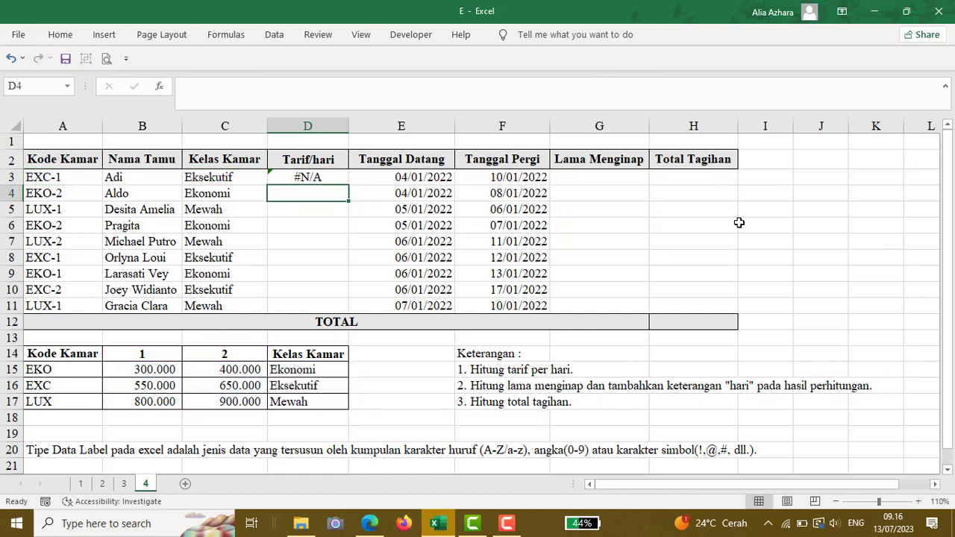
Correct the D3 formula by wrapping RIGHT(A3;1) in the VALUE function
click(326, 179)
key(ctrl+Home)
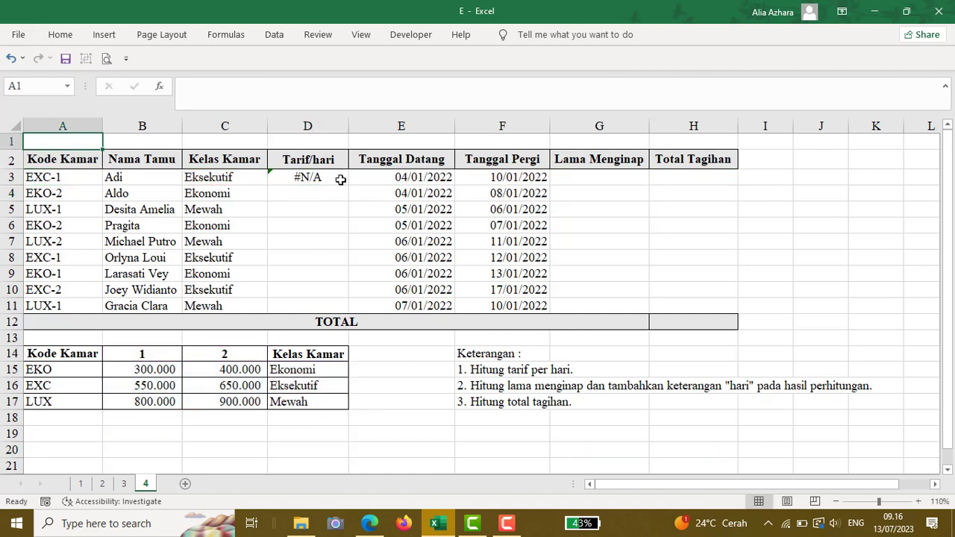
click(340, 180)
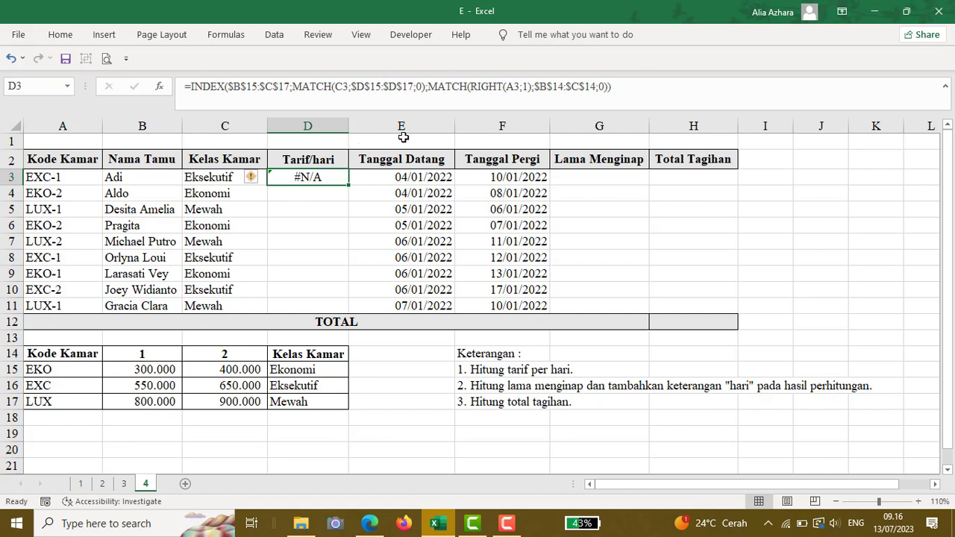
click(470, 87)
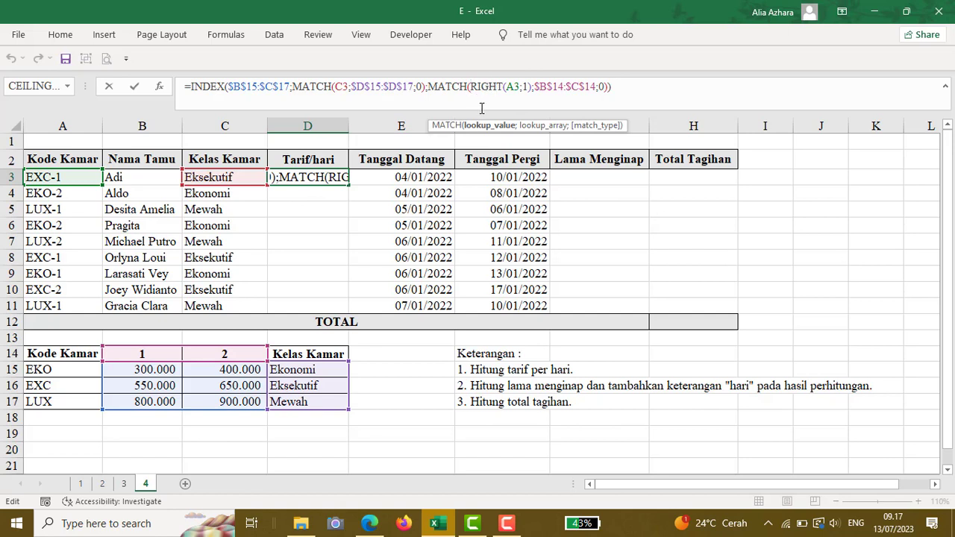
text(VALUE)
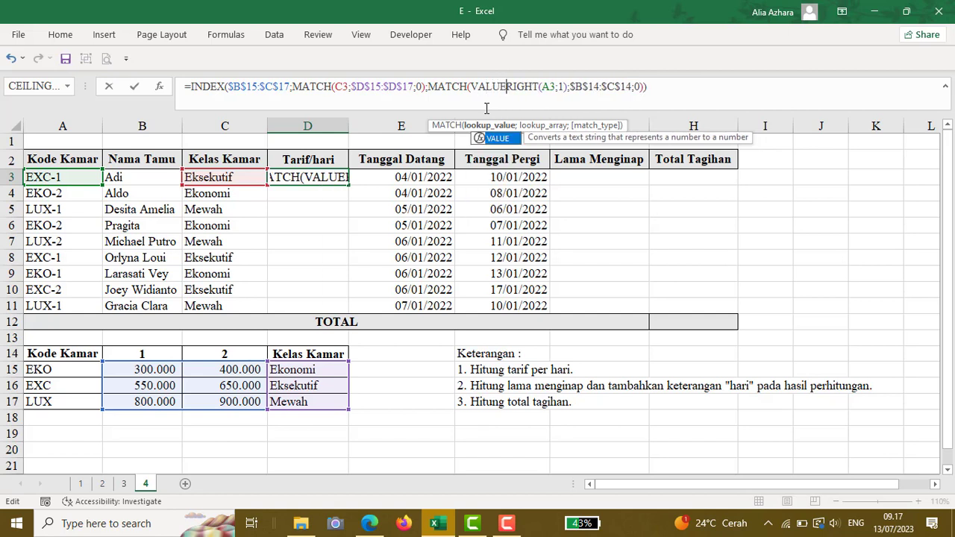
text(()
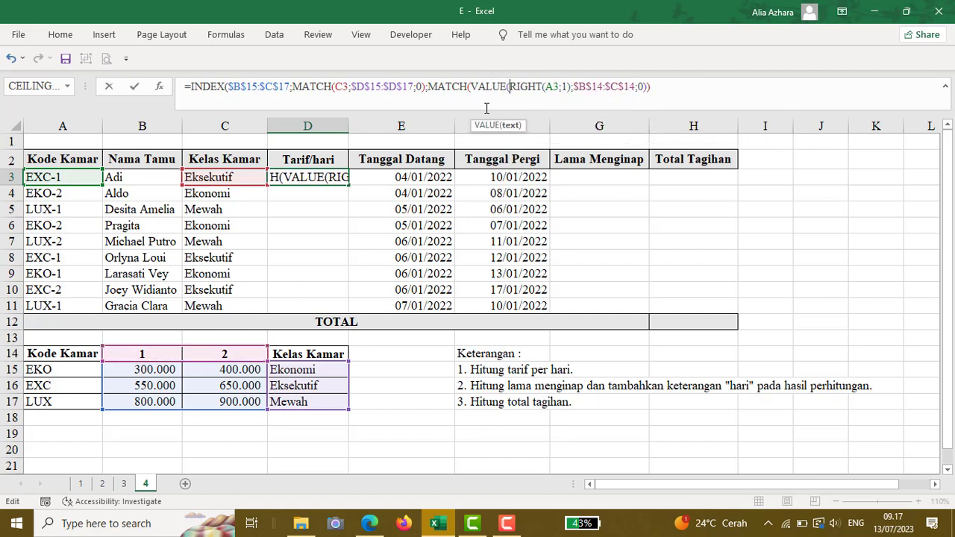
click(569, 86)
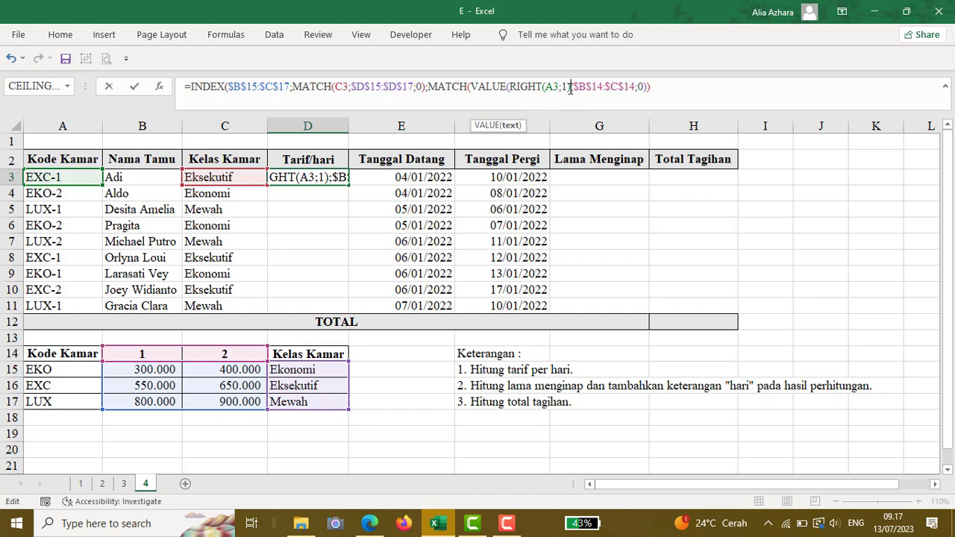
text())
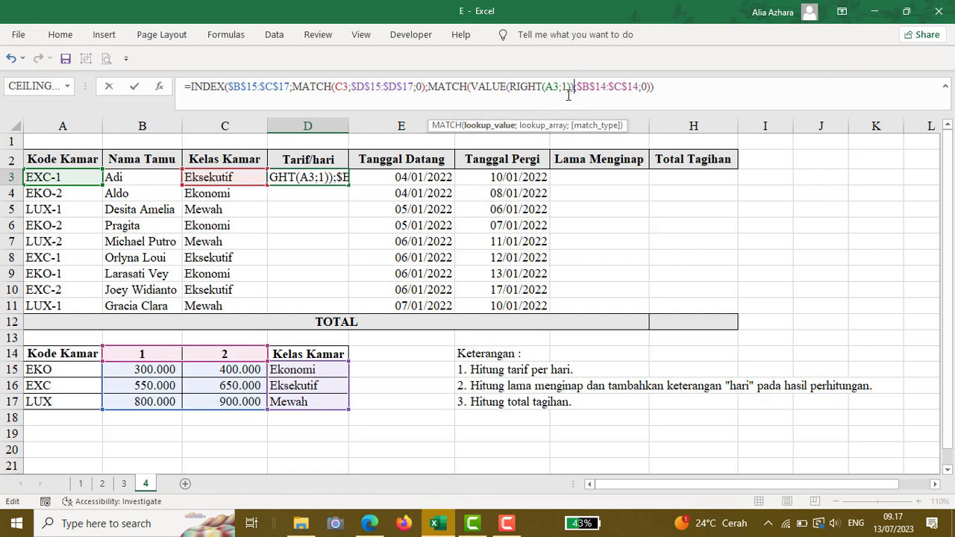
key(Return)
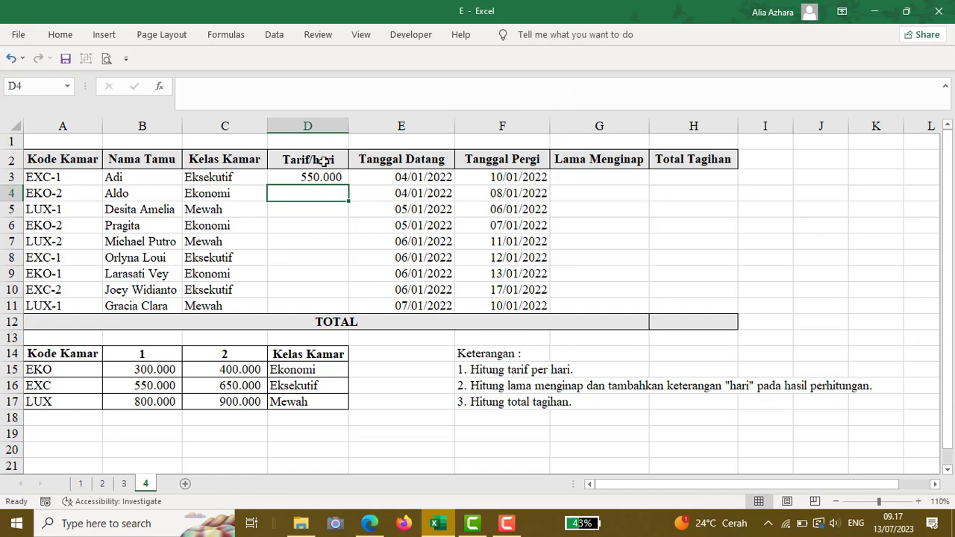
Copy the daily rate formula from D3 down through D11
click(316, 177)
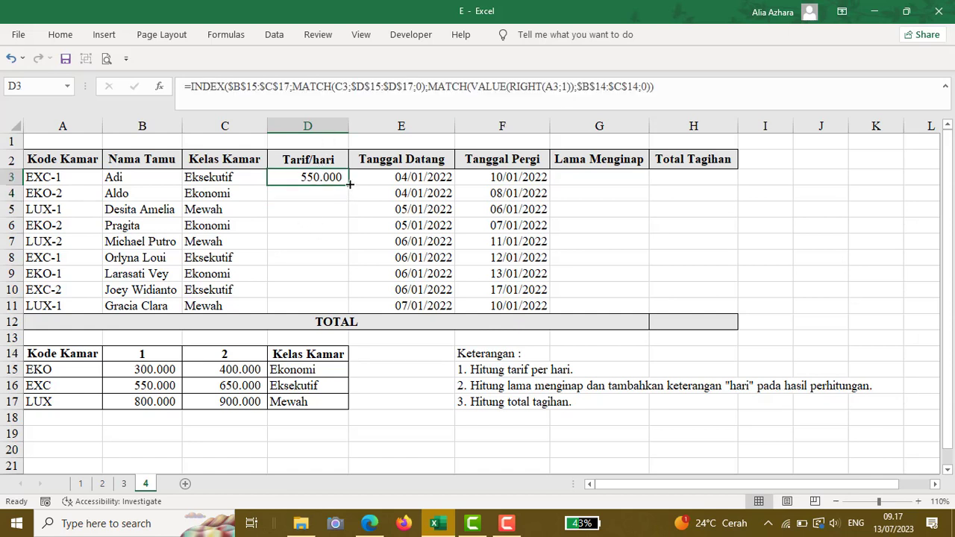
drag(349, 184, 349, 312)
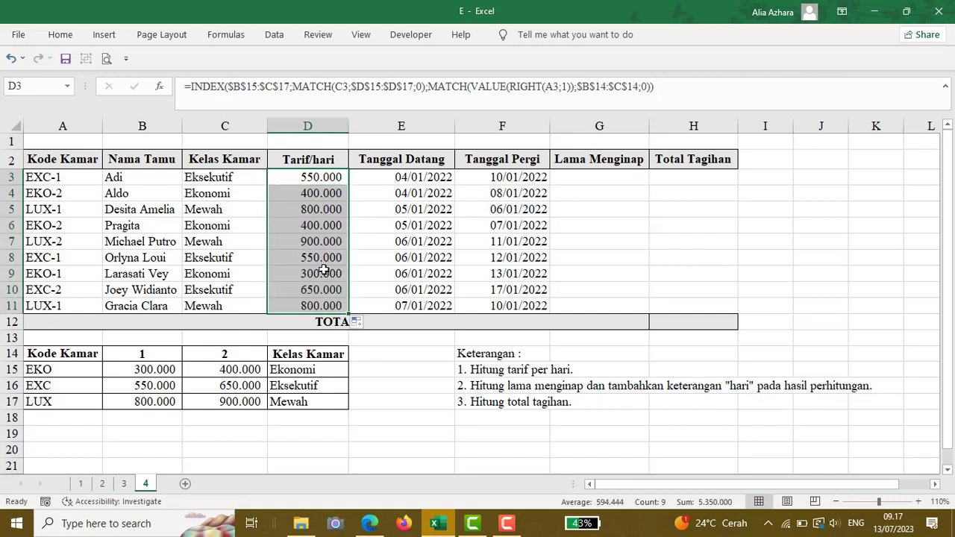
Calculate the length of stay in G3 with =F3-E3 and fill the formula down to G11
click(587, 174)
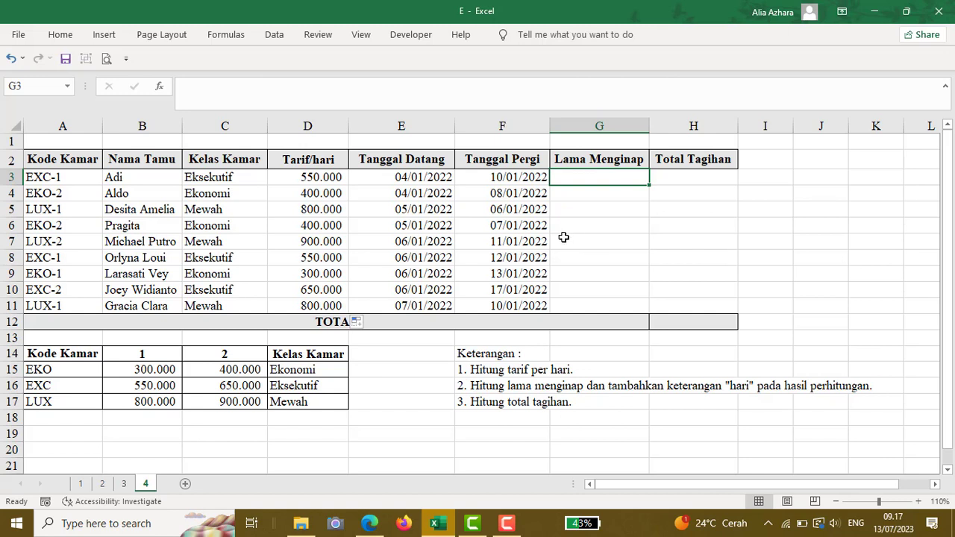
text(=)
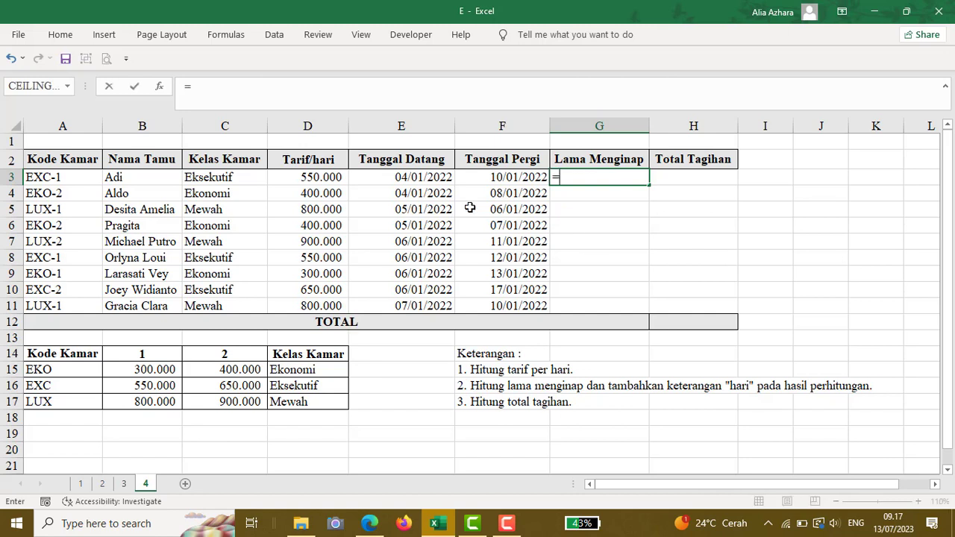
click(514, 179)
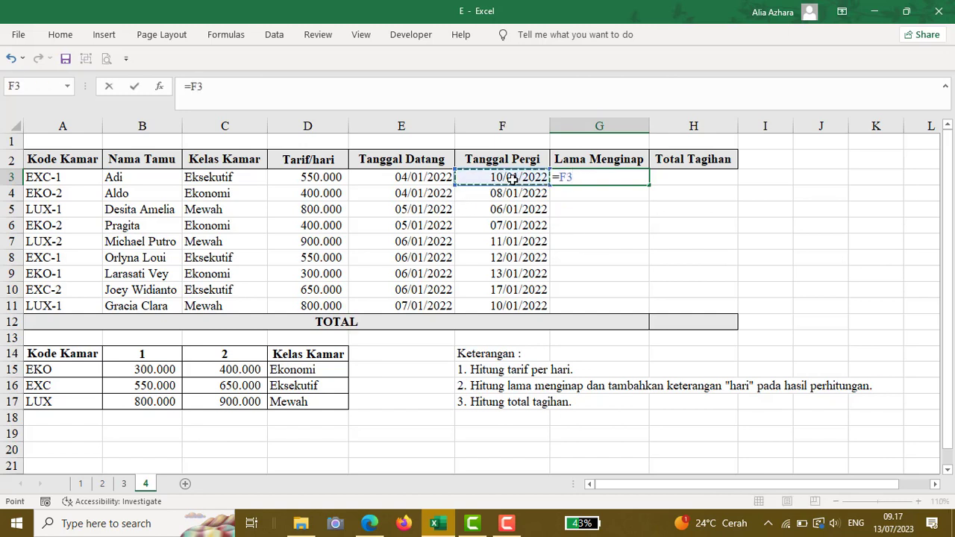
text(-)
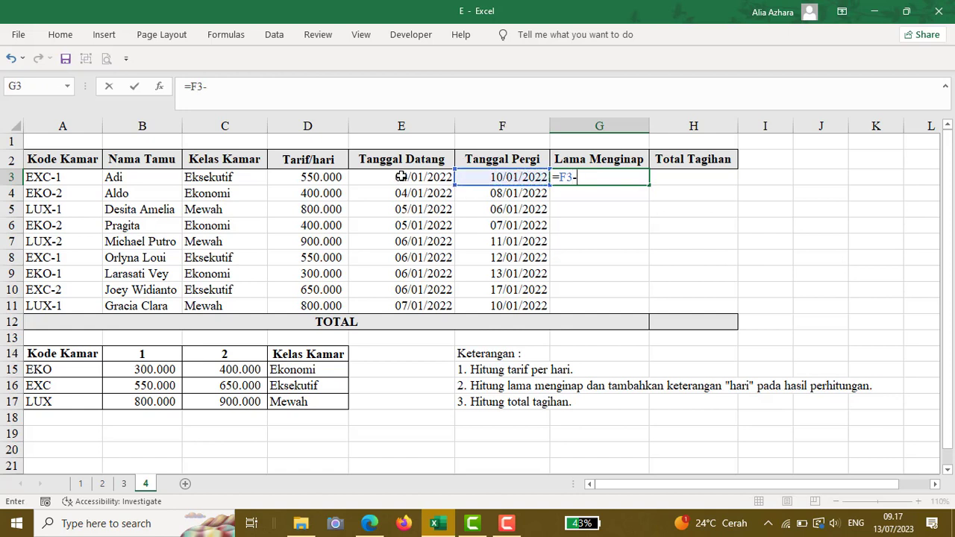
click(402, 176)
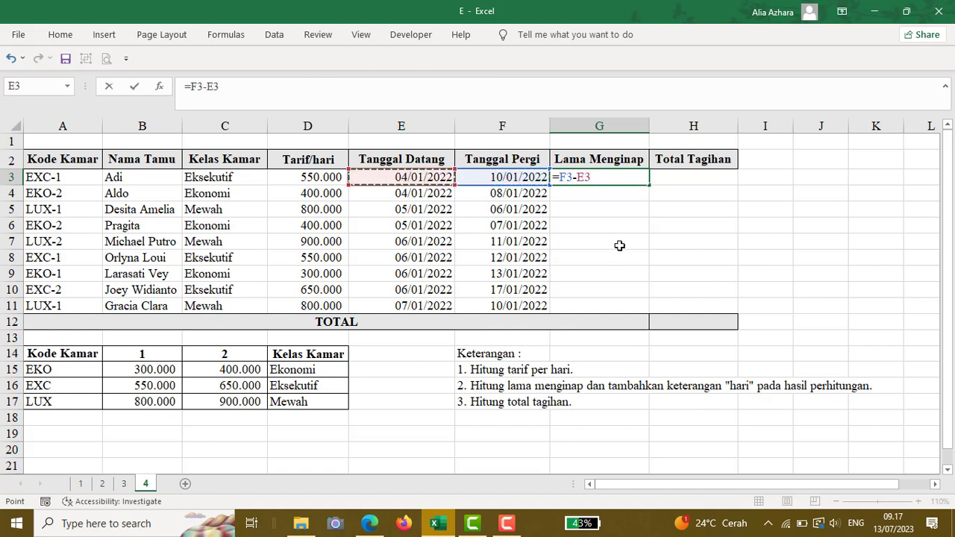
key(Return)
click(611, 176)
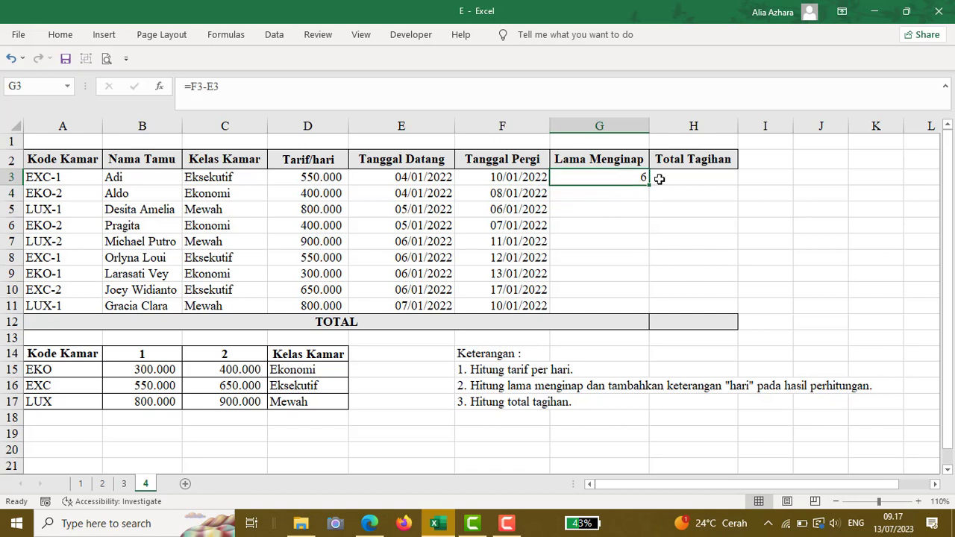
drag(647, 184, 640, 312)
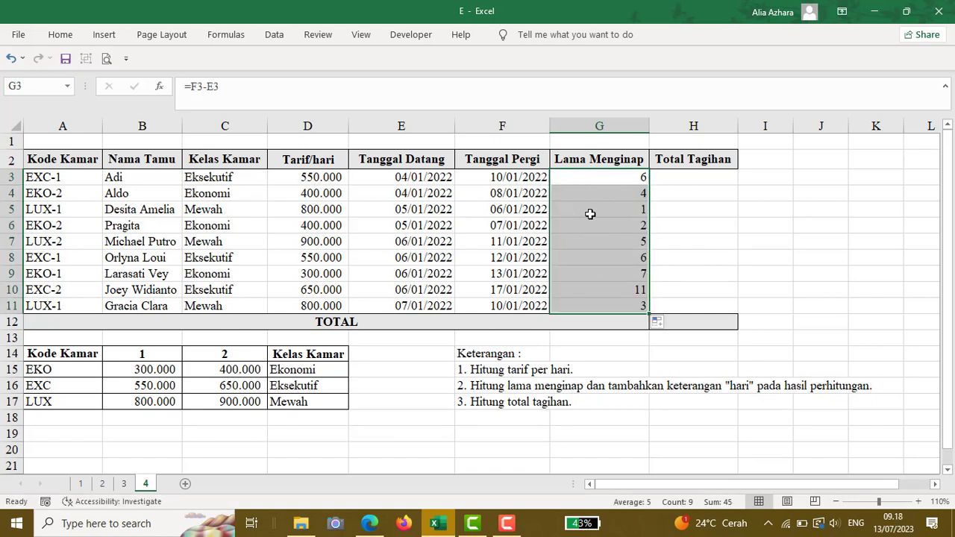
Apply the custom number format 0 "Hari" to the lengths of stay in G3:G11
double_click(69, 35)
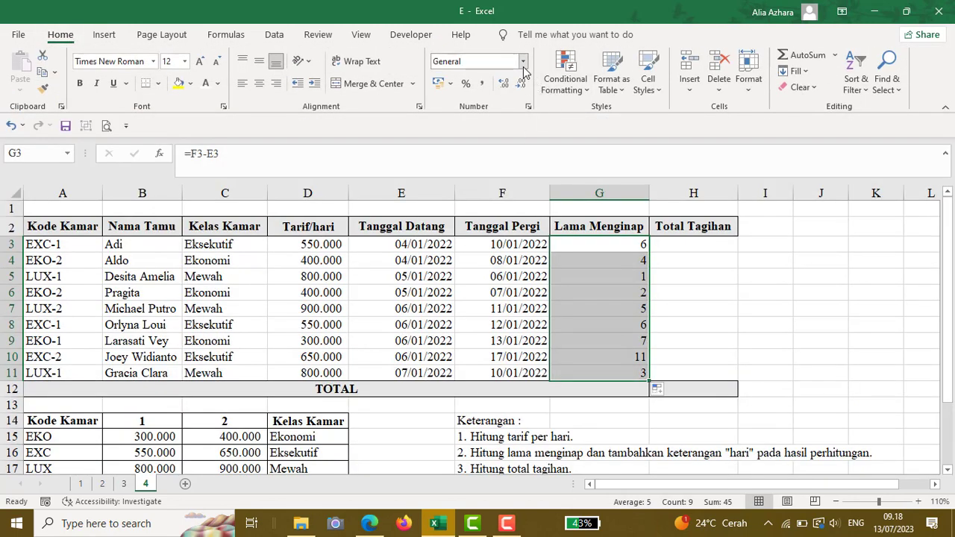
click(523, 61)
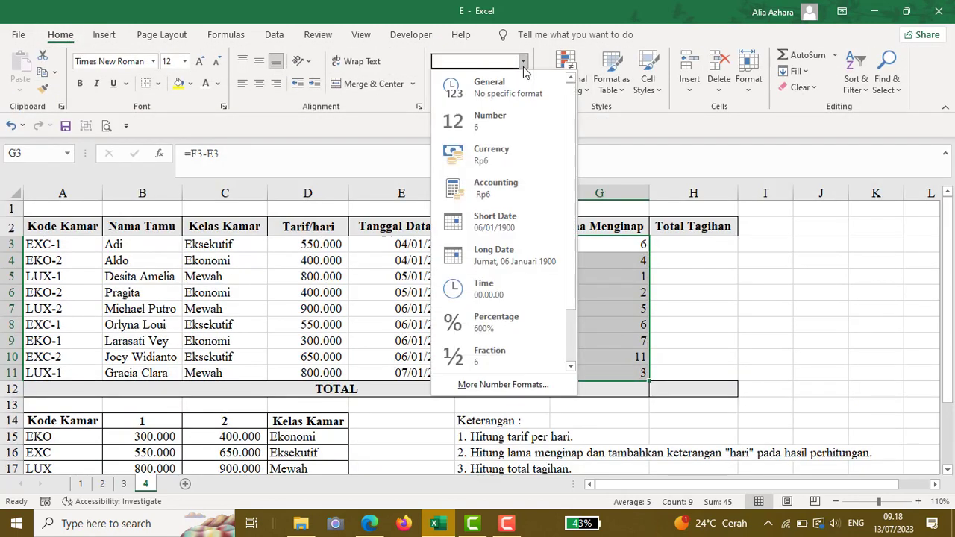
click(517, 385)
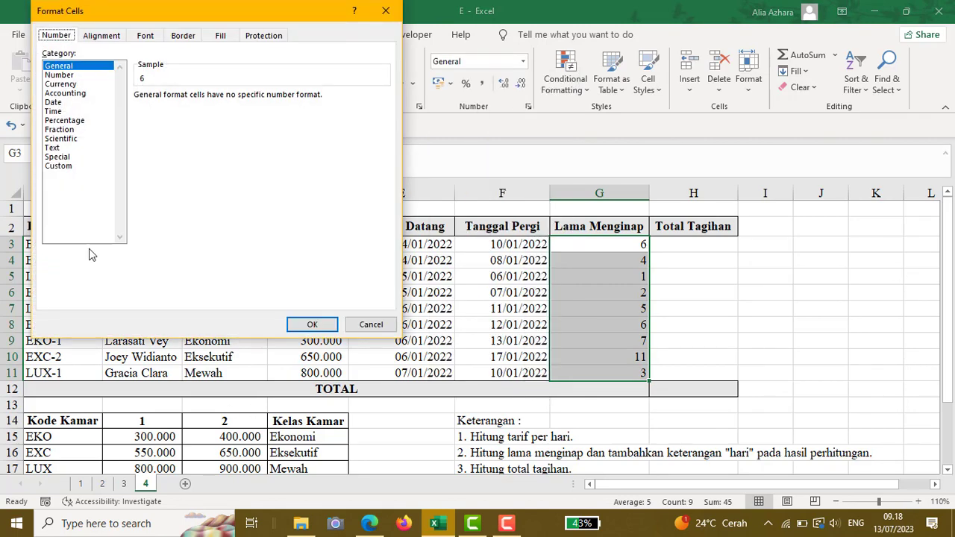
click(77, 165)
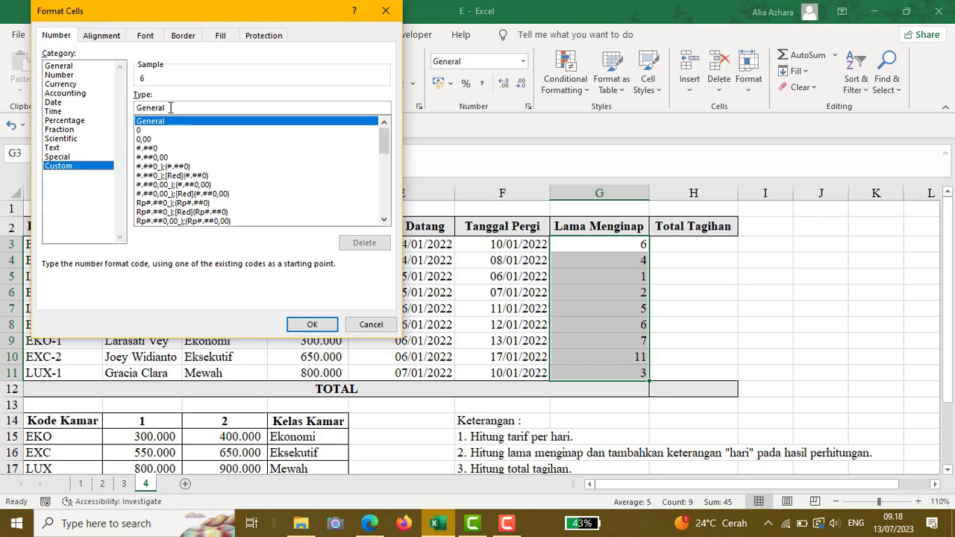
drag(171, 108, 130, 109)
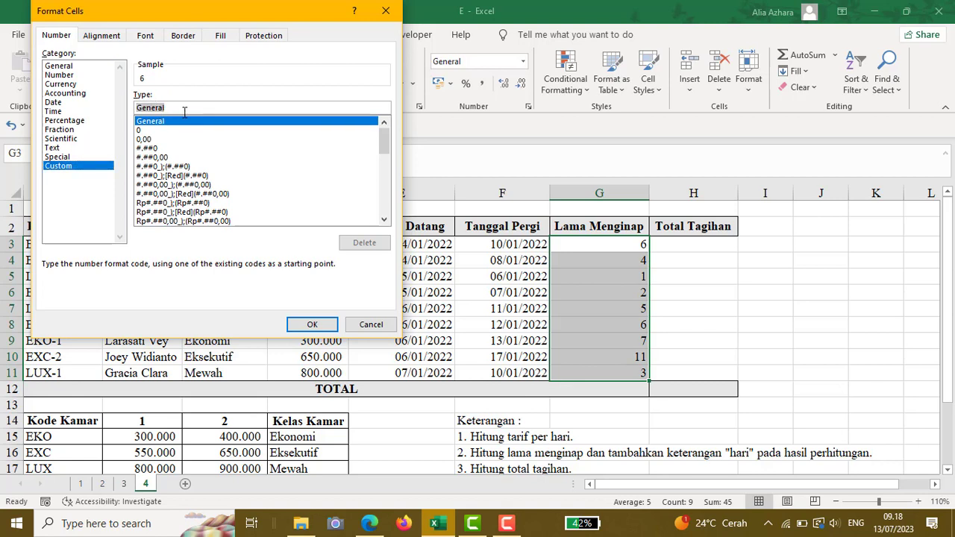
text(0)
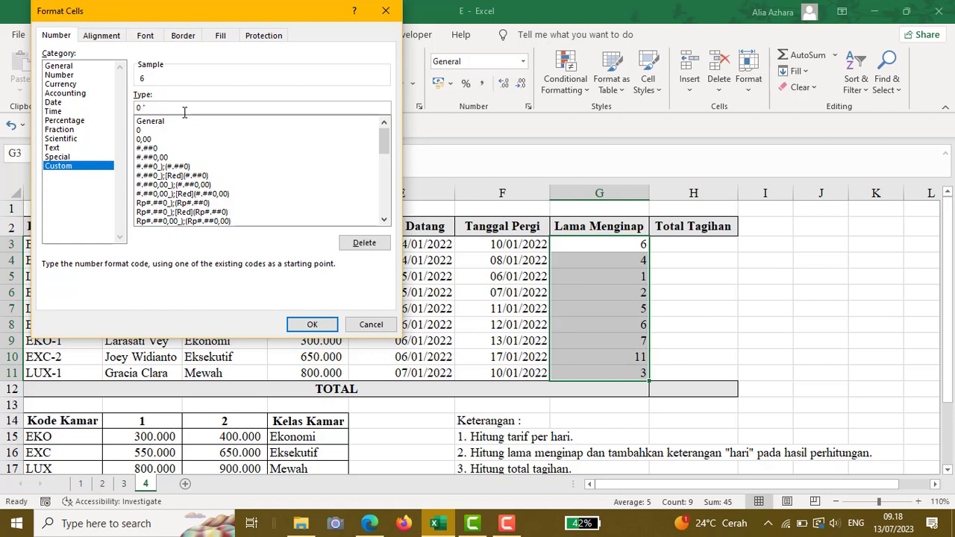
text( "Hari")
click(312, 326)
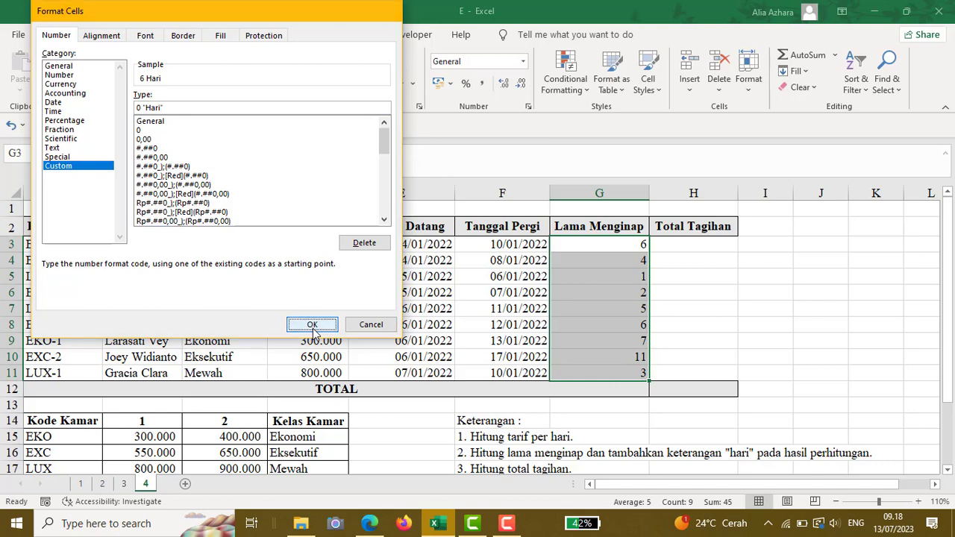
click(569, 247)
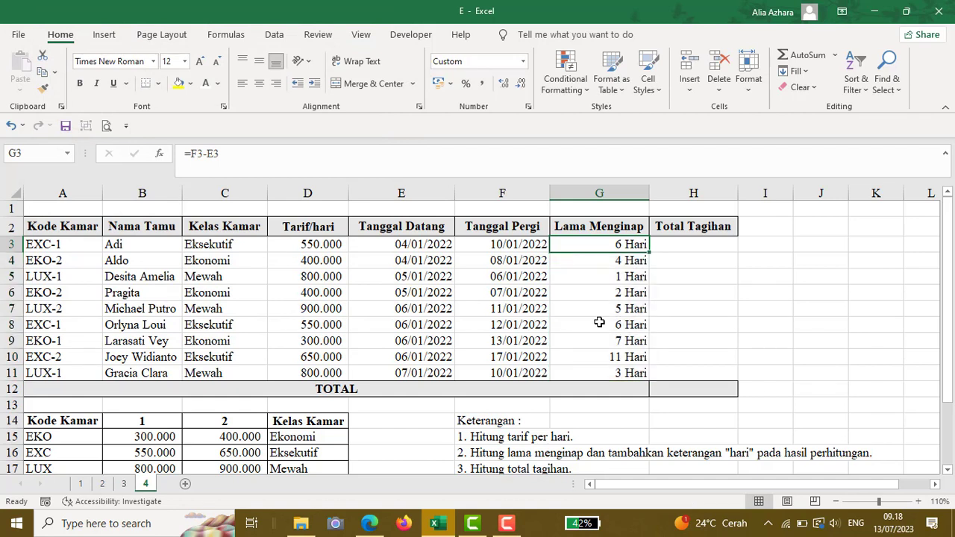
Calculate the total bill in H3 with =D3*G3 and fill the formula down to H11
click(699, 263)
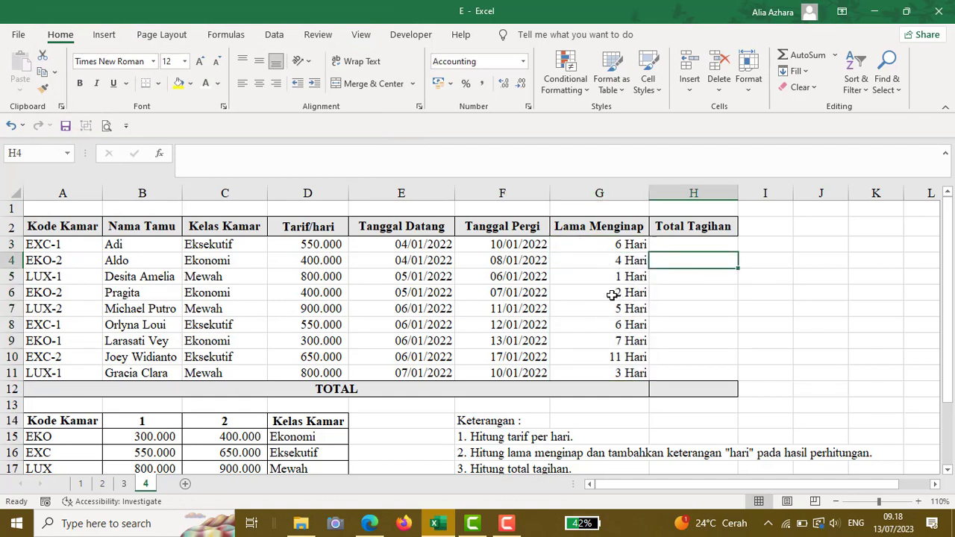
click(678, 247)
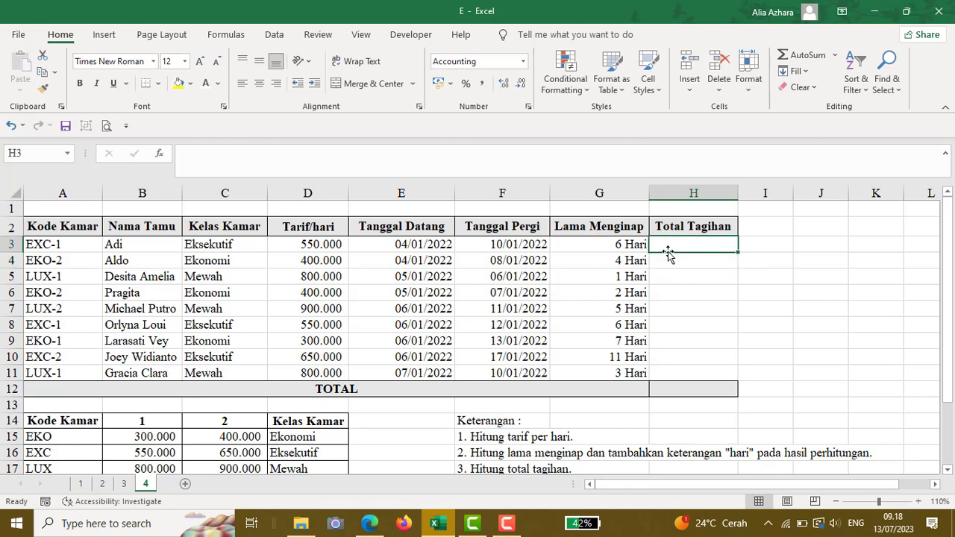
text(=)
click(295, 245)
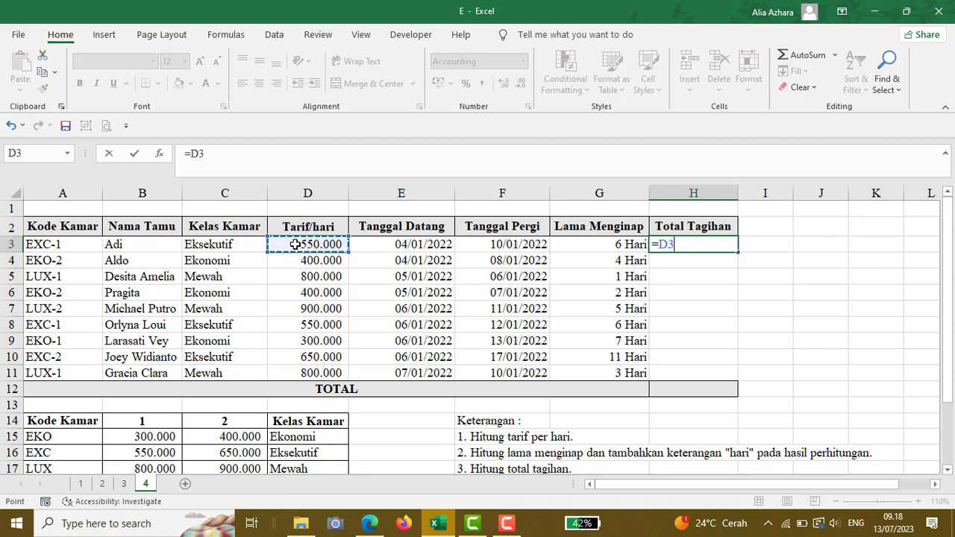
text(*)
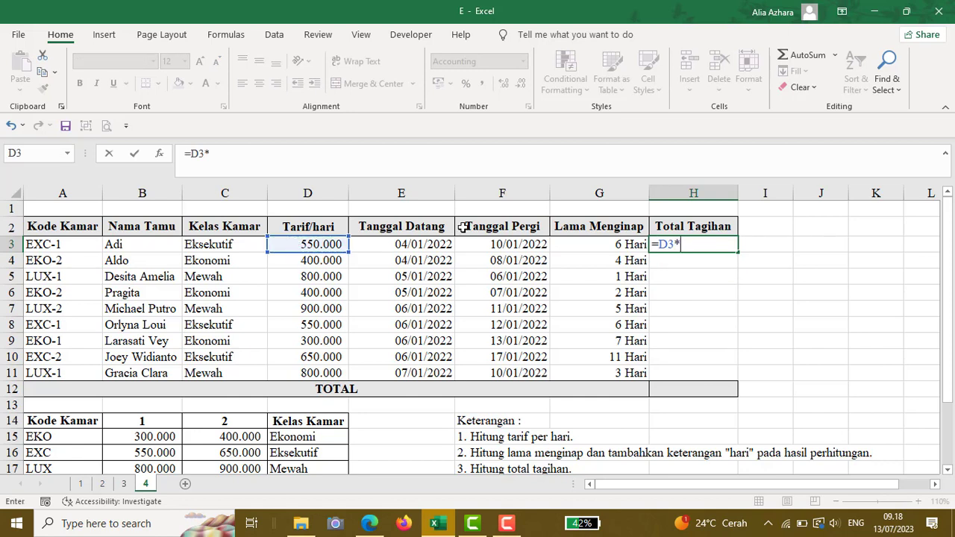
click(582, 244)
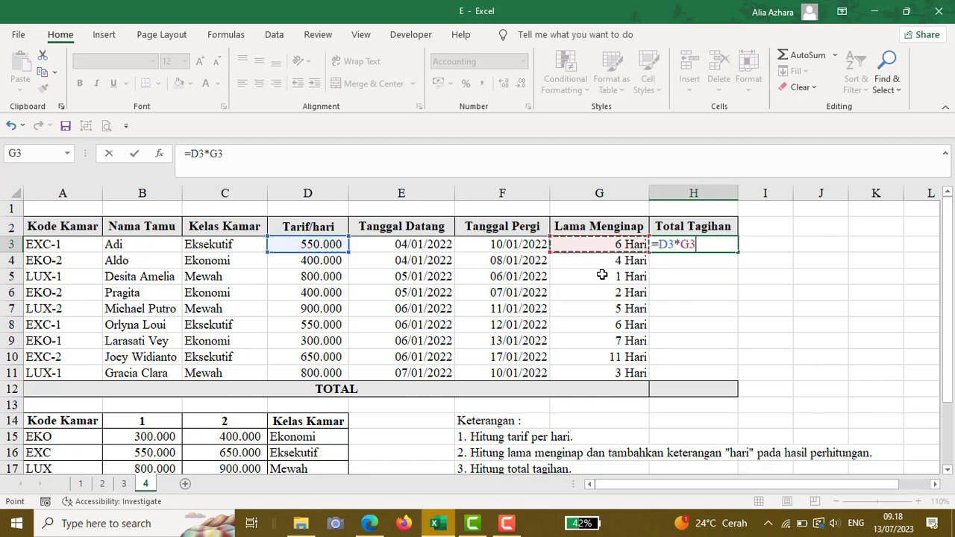
key(Return)
click(686, 246)
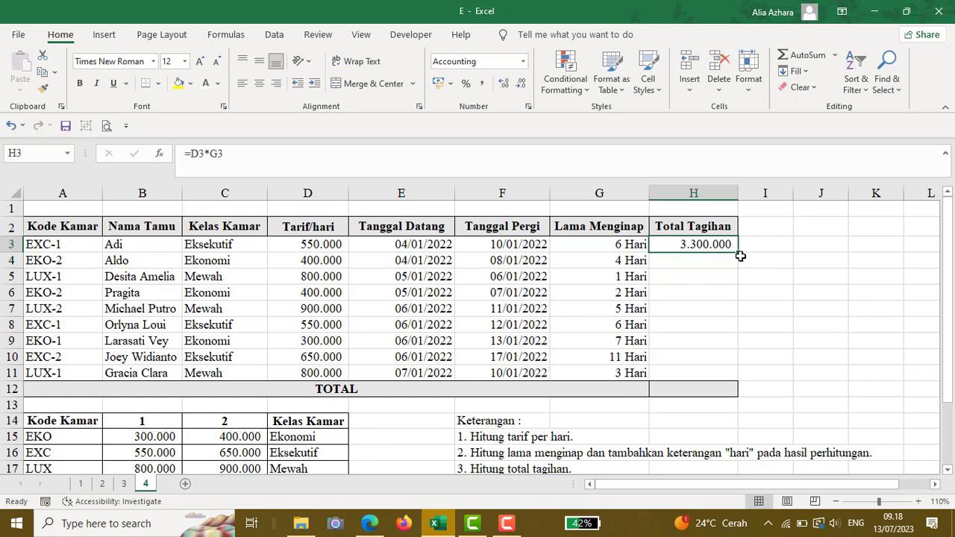
drag(740, 253, 739, 379)
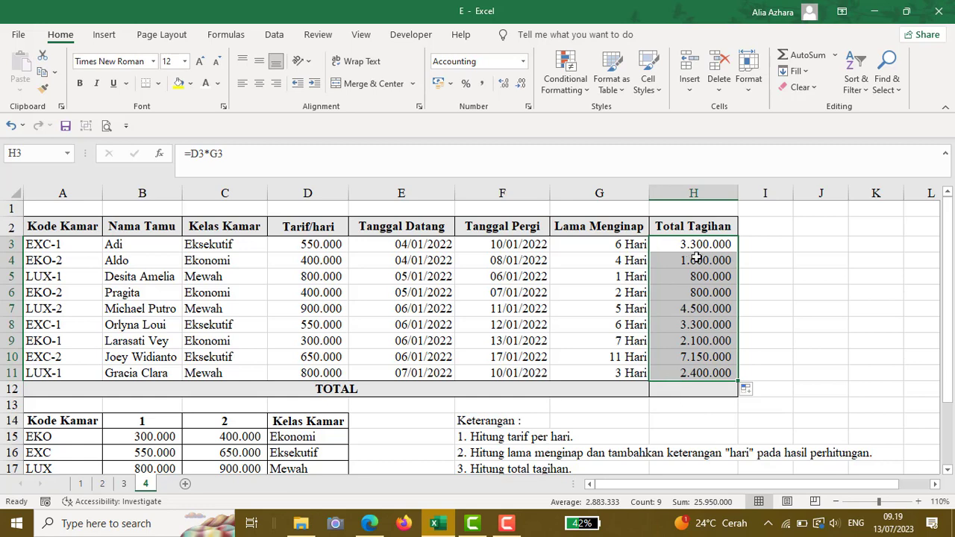
Sum the total bills of H3:H11 into the TOTAL row's cell H12 with AutoSum
click(685, 389)
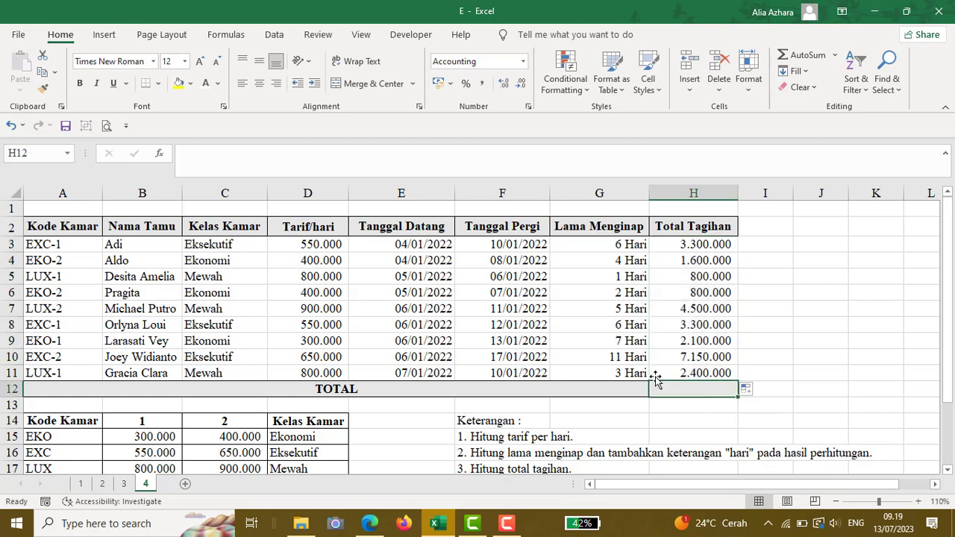
click(681, 249)
drag(684, 353, 699, 389)
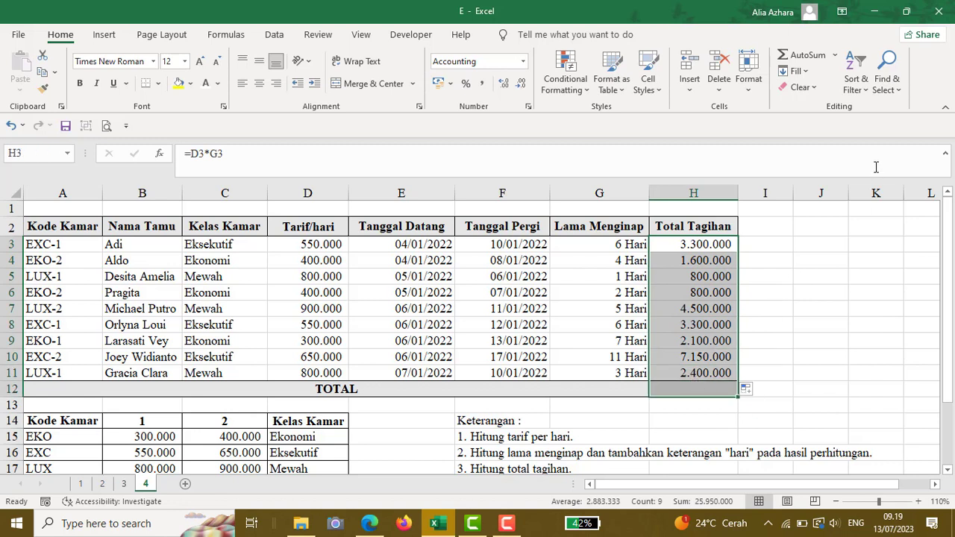
click(818, 57)
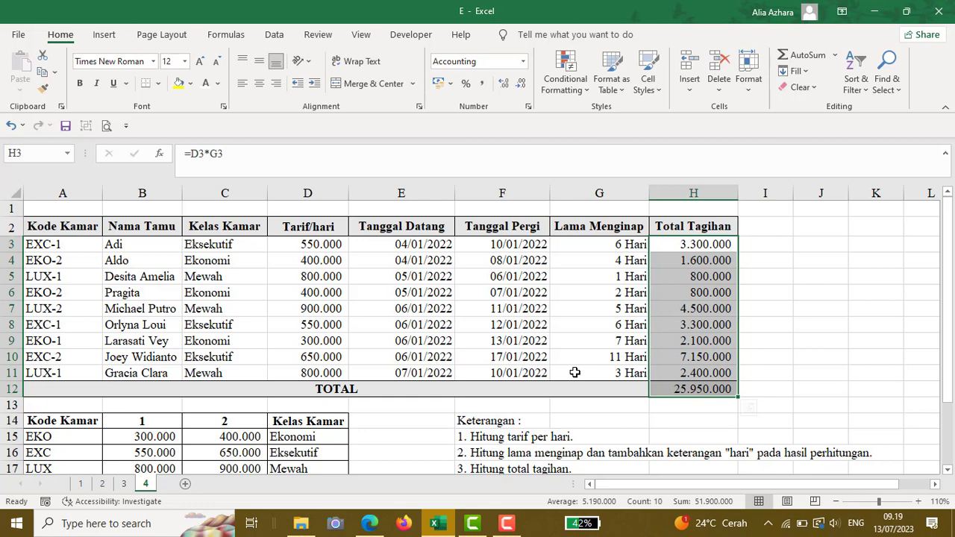
click(574, 372)
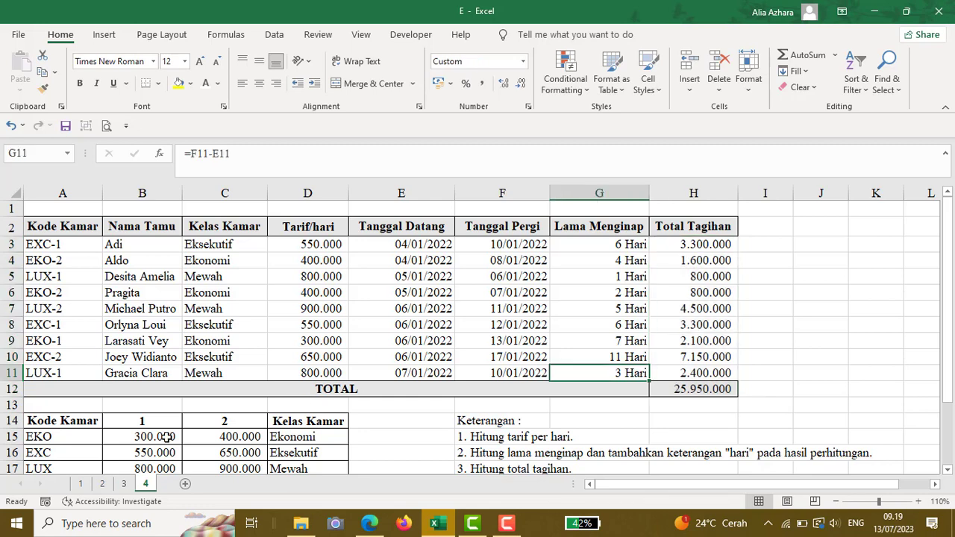
Go back through worksheets 3, 2 and 1 to review the exercises
click(123, 485)
click(101, 484)
click(85, 485)
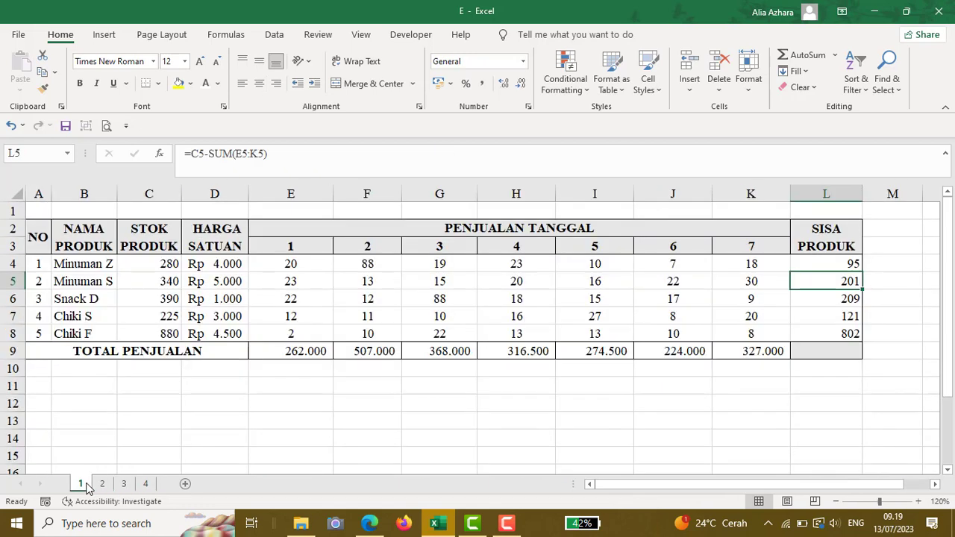